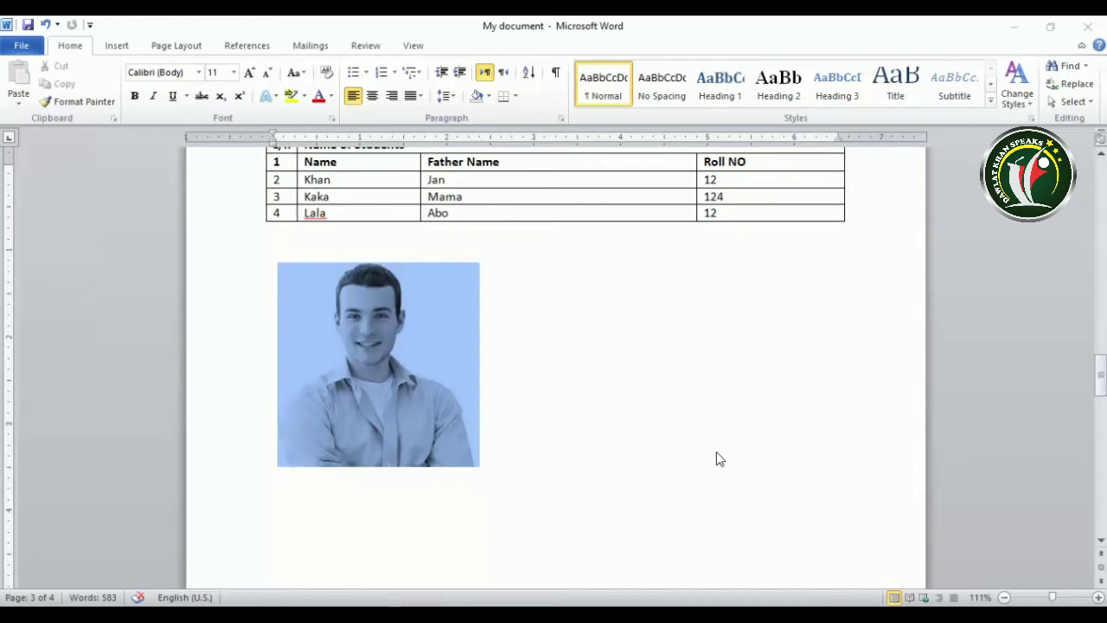
Step: Focus the Word window and bring up the Insert ribbon commands
{"action": "left_click", "coordinate": [115, 43]}
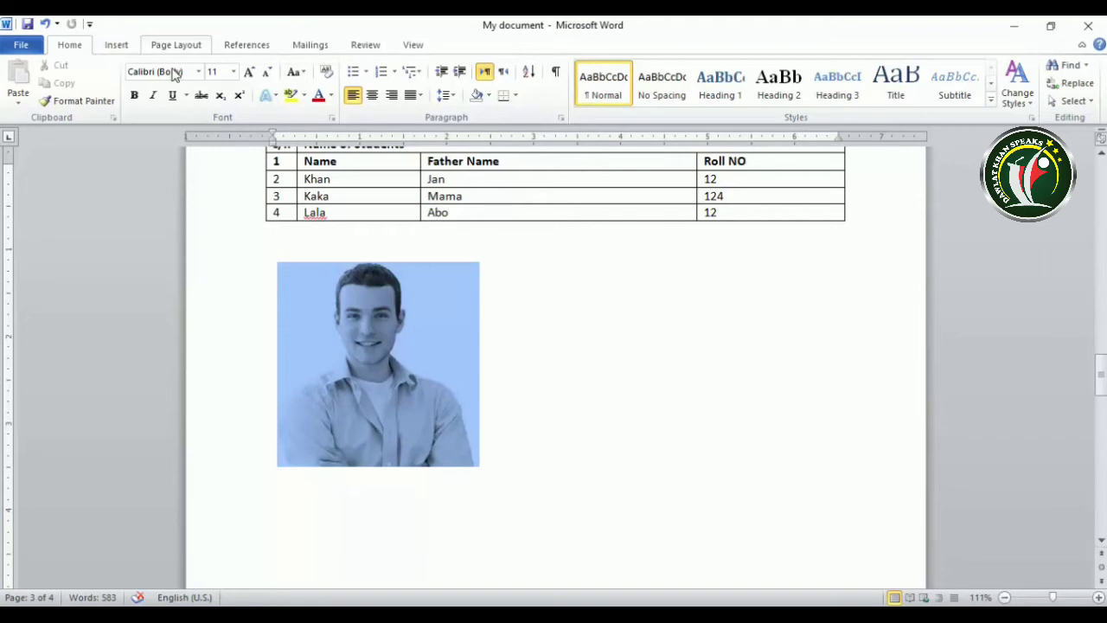
{"action": "left_click", "coordinate": [119, 48]}
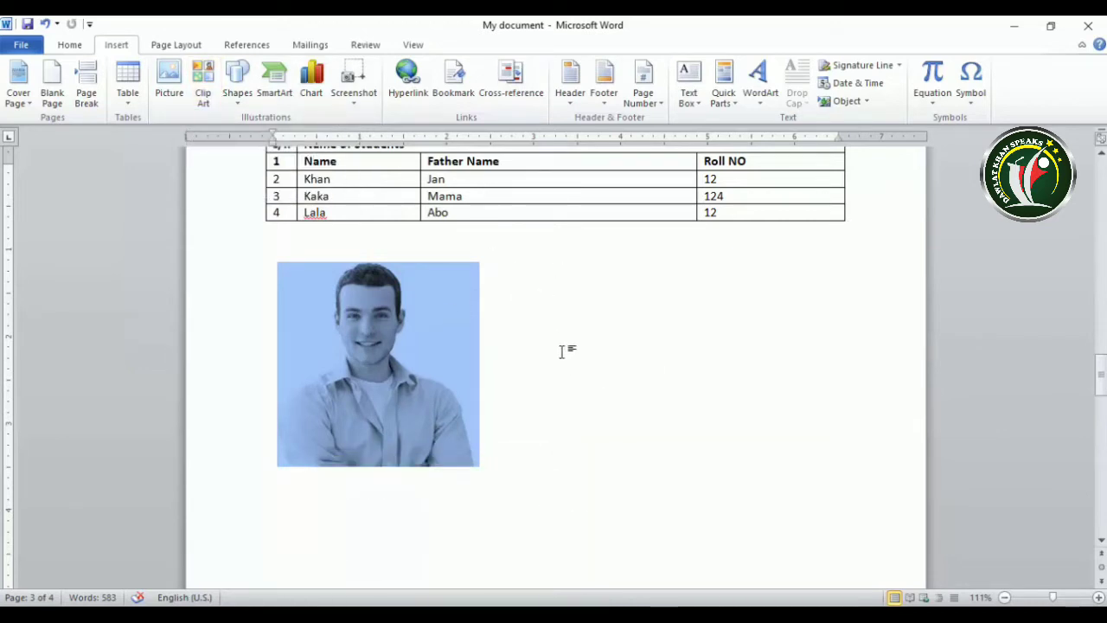
Step: Open the Clip Art pane, search for 'cat', then search for 'car' instead
{"action": "left_click", "coordinate": [202, 79]}
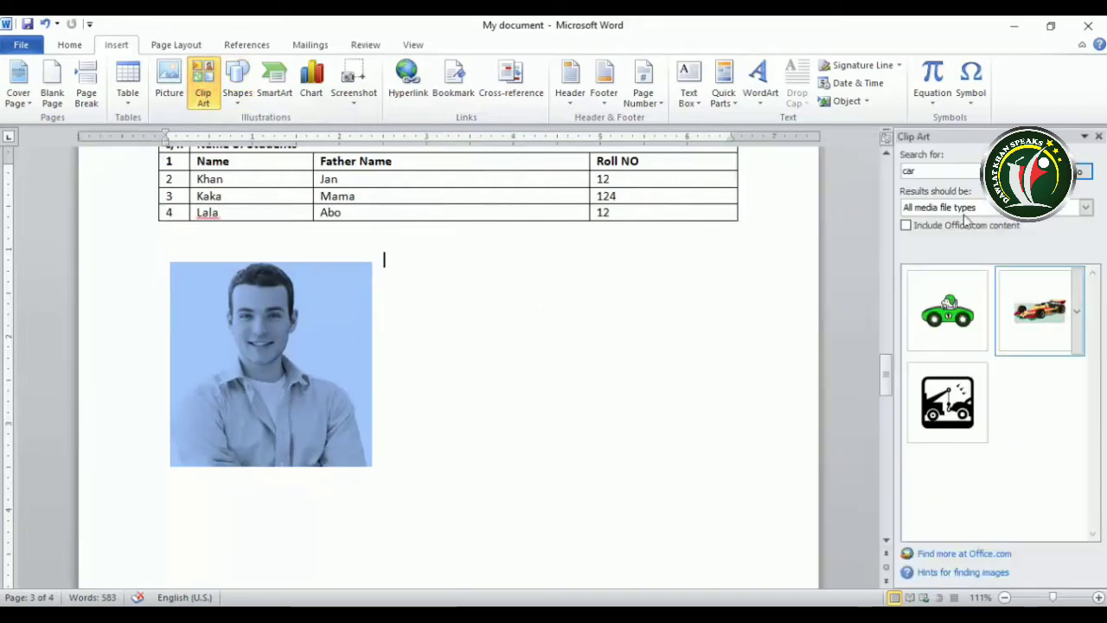
{"action": "double_click", "coordinate": [930, 170]}
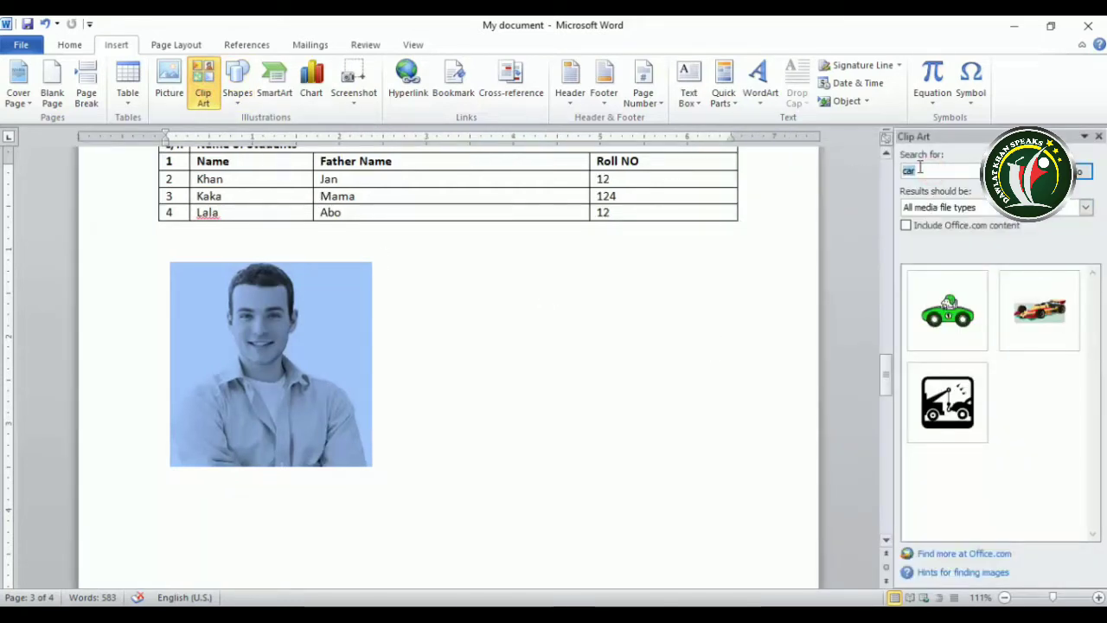
{"action": "key", "text": "BackSpace"}
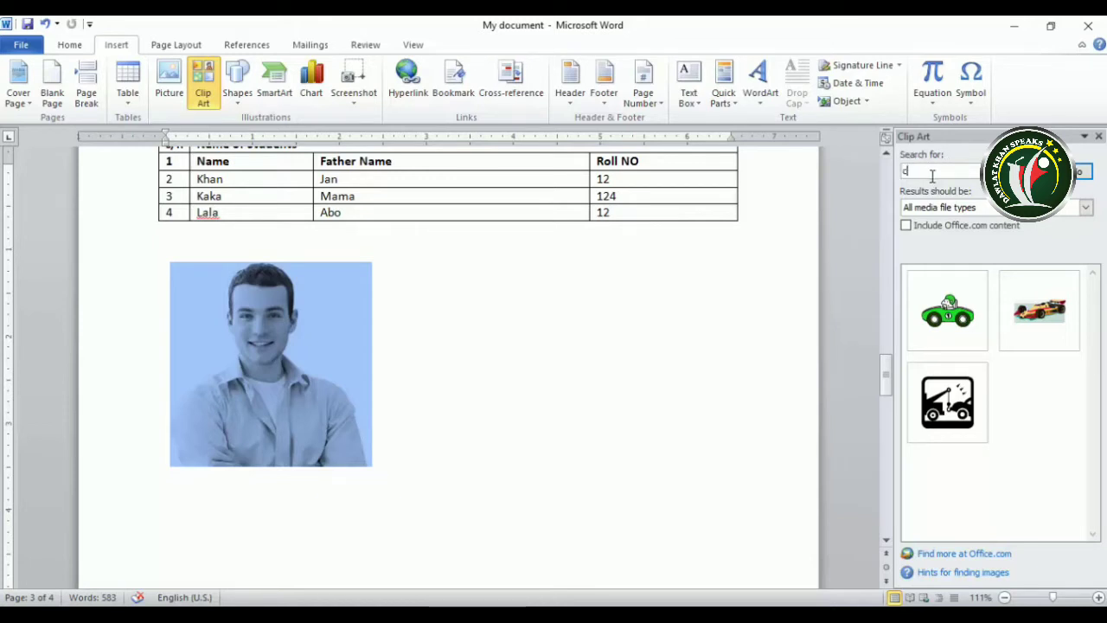
{"action": "key", "text": "Return"}
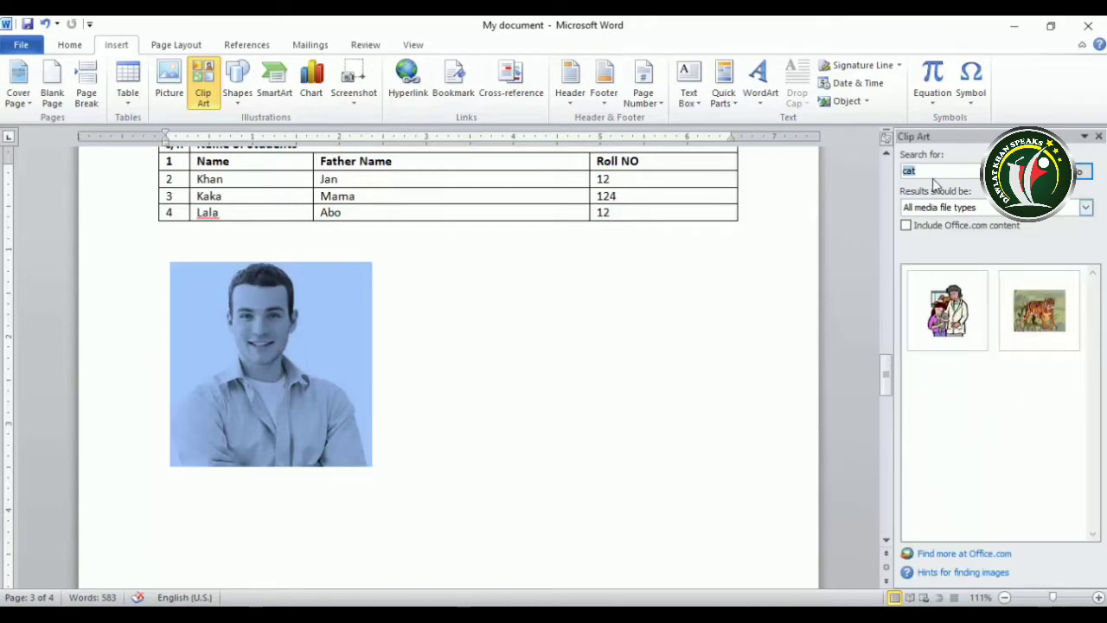
{"action": "left_click", "coordinate": [927, 170]}
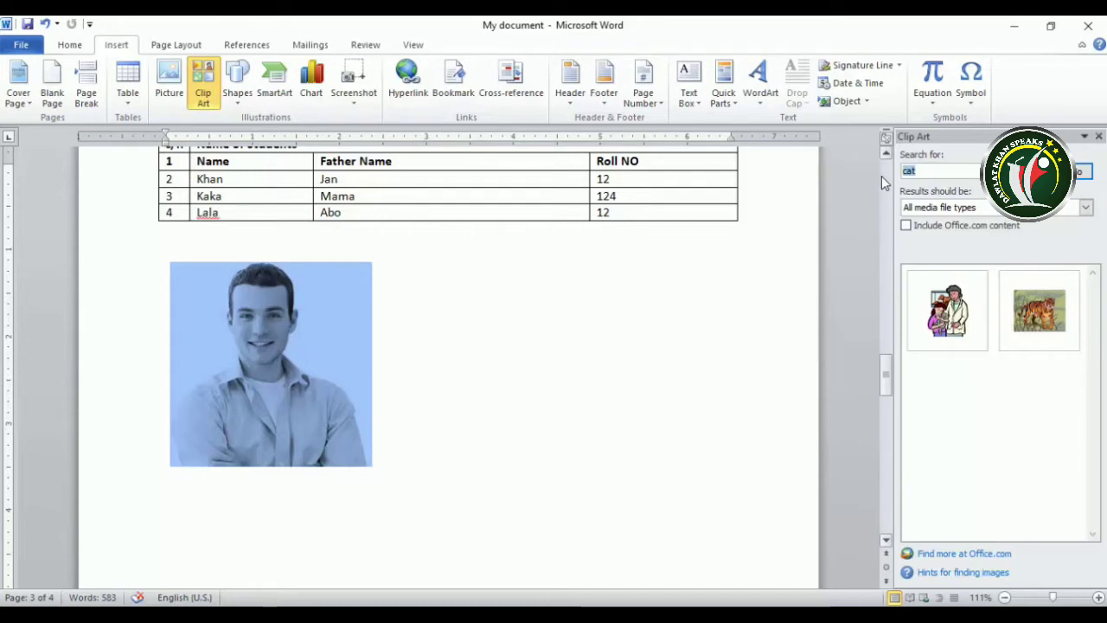
{"action": "key", "text": "Return"}
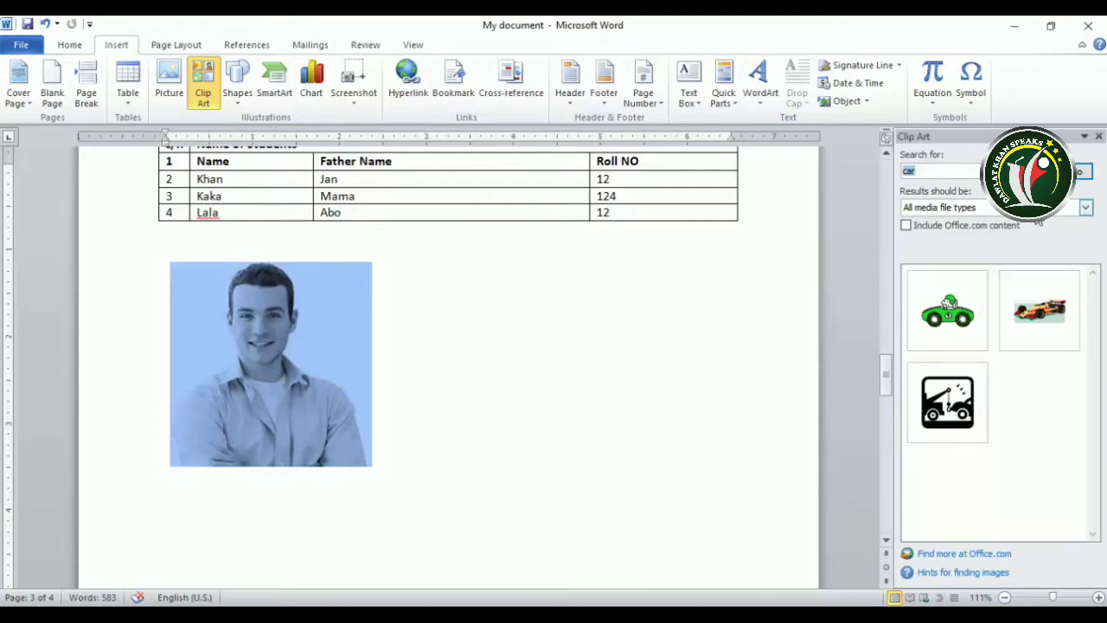
Step: Rerun the car clip art search with all media types and Office.com content
{"action": "left_click", "coordinate": [1084, 210]}
{"action": "left_click", "coordinate": [1082, 209]}
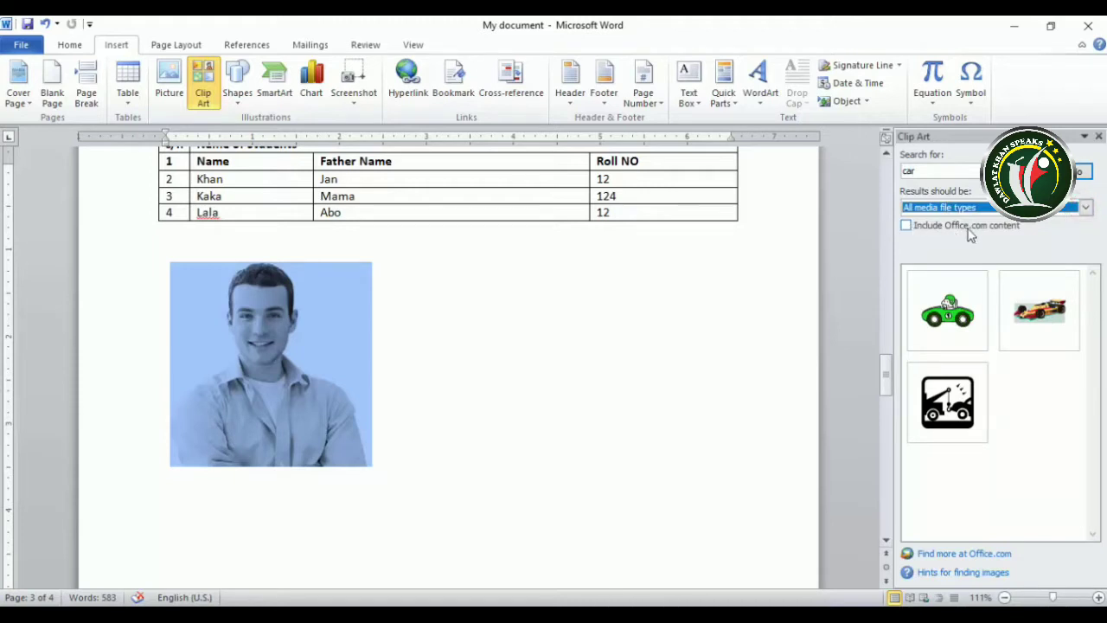
{"action": "left_click", "coordinate": [905, 225]}
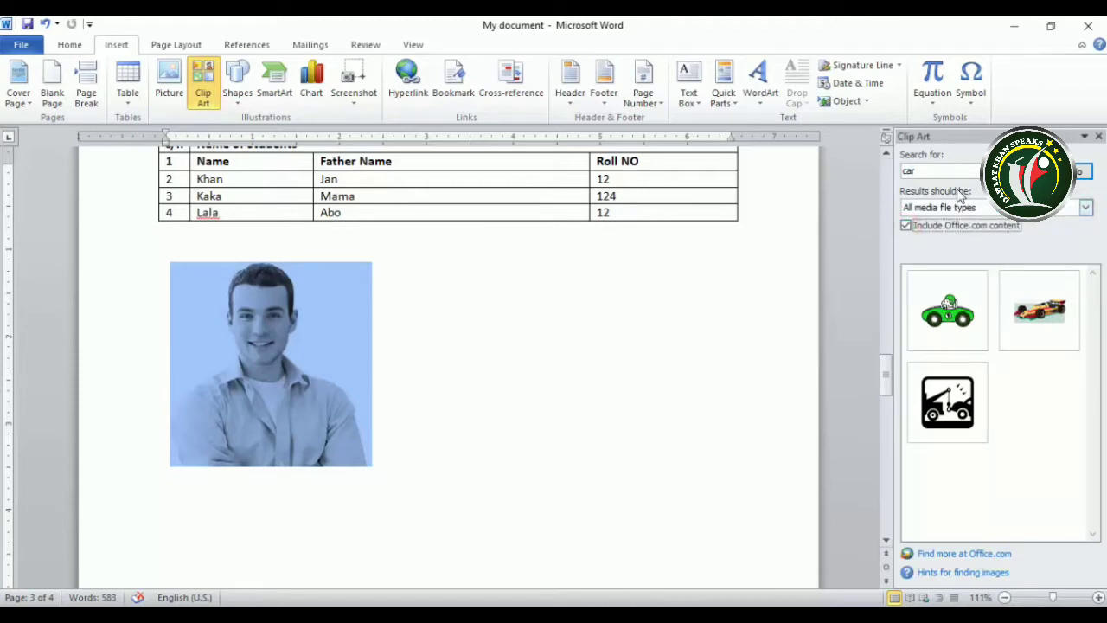
{"action": "left_click", "coordinate": [1079, 171]}
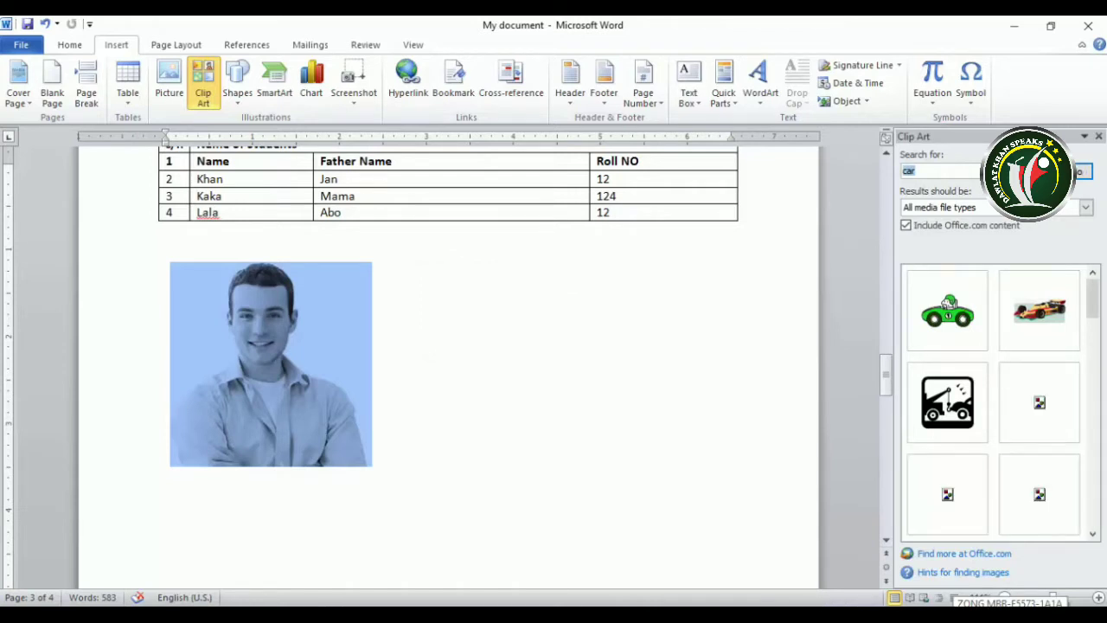
Step: Scroll the car results and open the menu for the yellow sports car photo
{"action": "left_click_drag", "start_coordinate": [1096, 310], "coordinate": [1100, 322]}
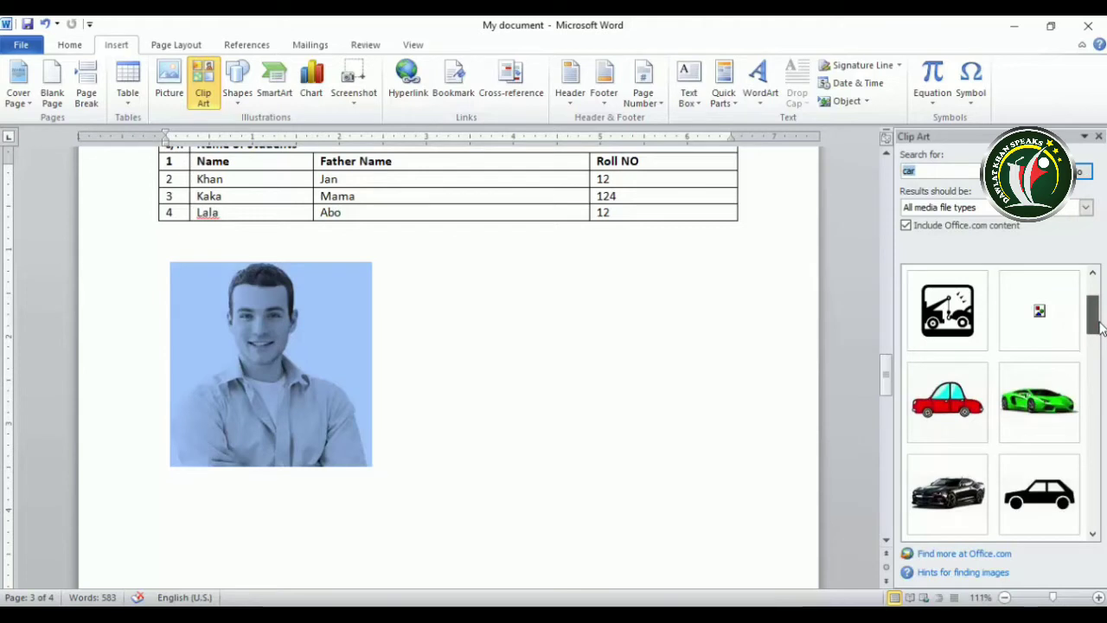
{"action": "left_click_drag", "start_coordinate": [1096, 324], "coordinate": [1096, 383]}
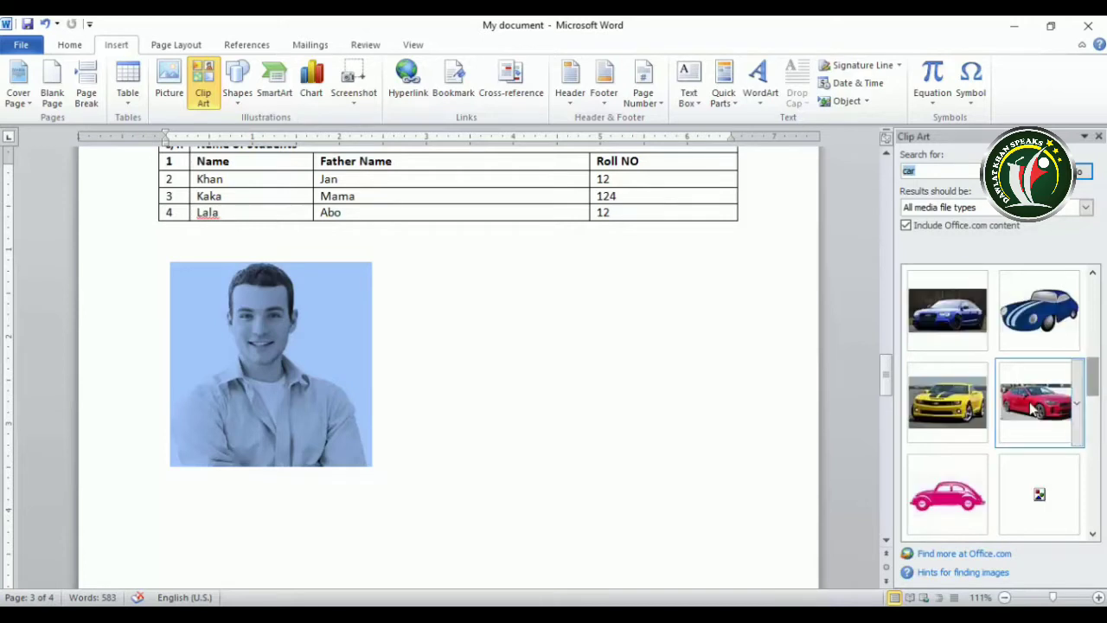
{"action": "left_click", "coordinate": [951, 410]}
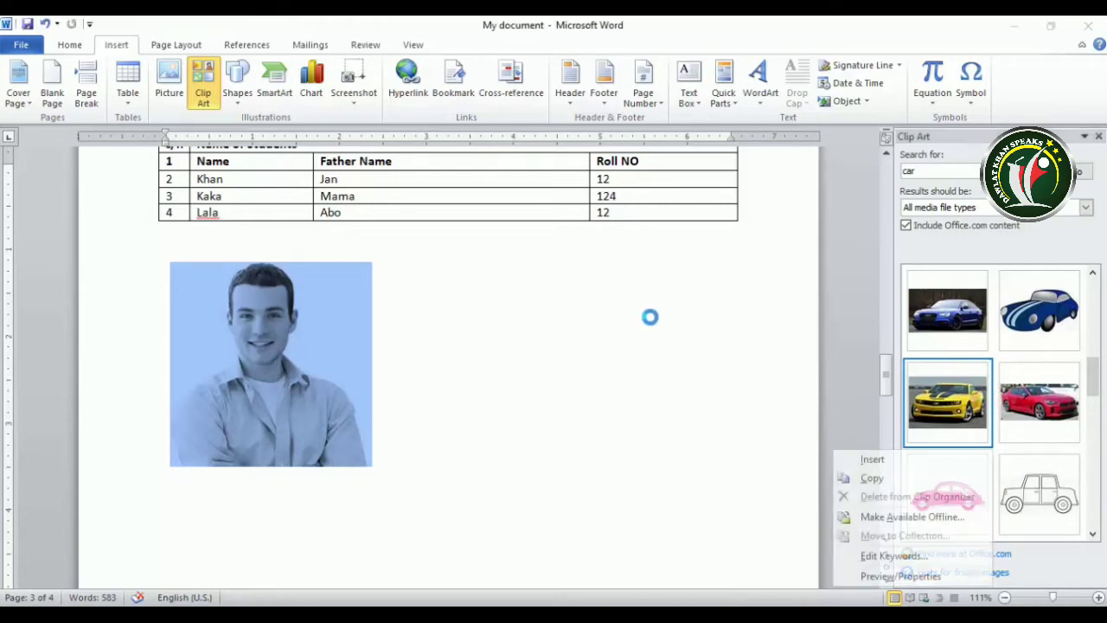
Step: Insert the yellow car photo and shrink it to 1.79" by 2.71" beside the man's photo
{"action": "scroll", "coordinate": [625, 345], "scroll_direction": "down", "scroll_amount": 2}
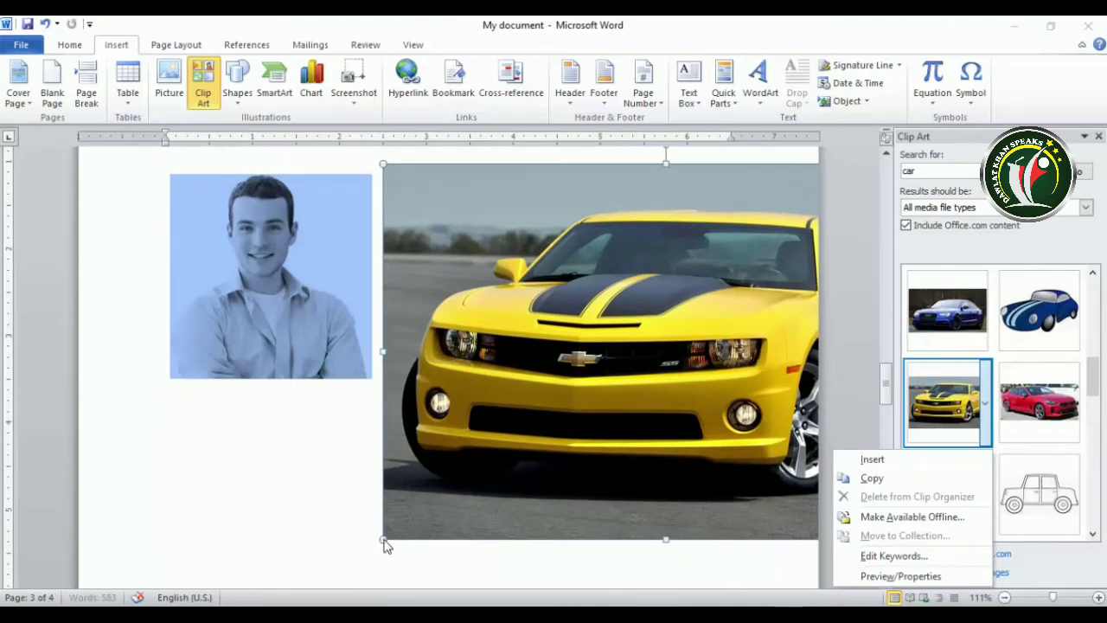
{"action": "scroll", "coordinate": [698, 322], "scroll_direction": "up", "scroll_amount": 1}
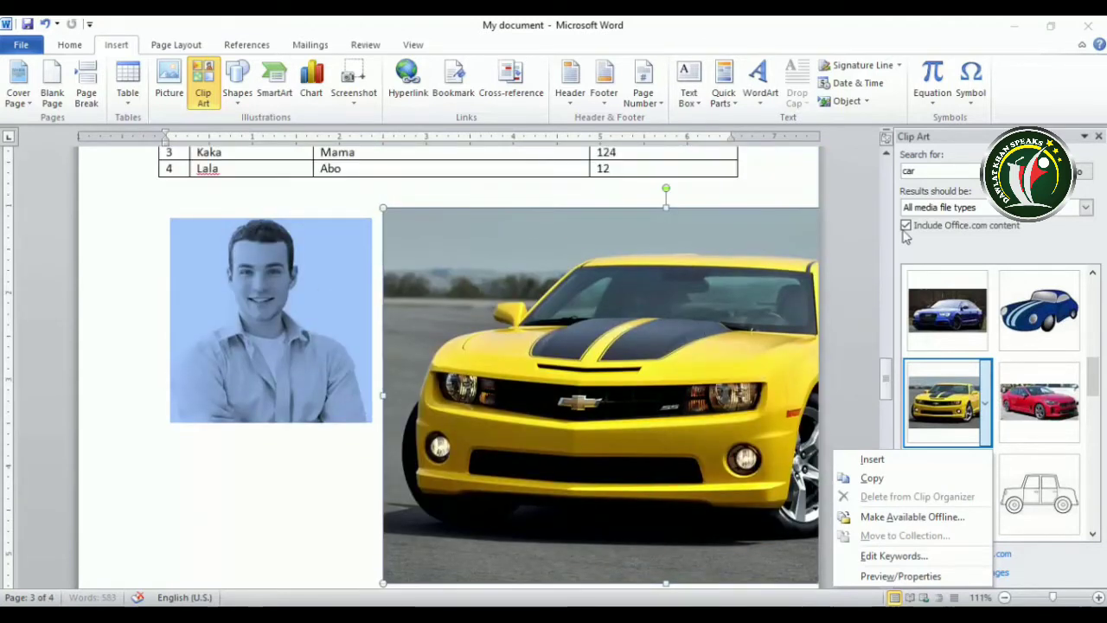
{"action": "left_click", "coordinate": [785, 170]}
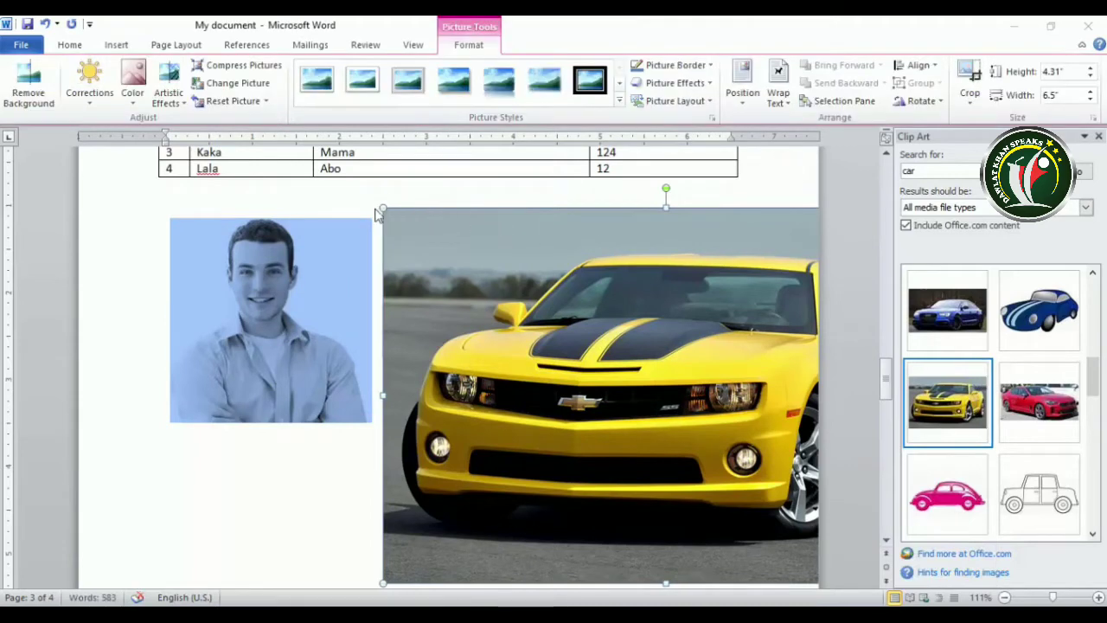
{"action": "left_click_drag", "start_coordinate": [381, 208], "coordinate": [518, 285]}
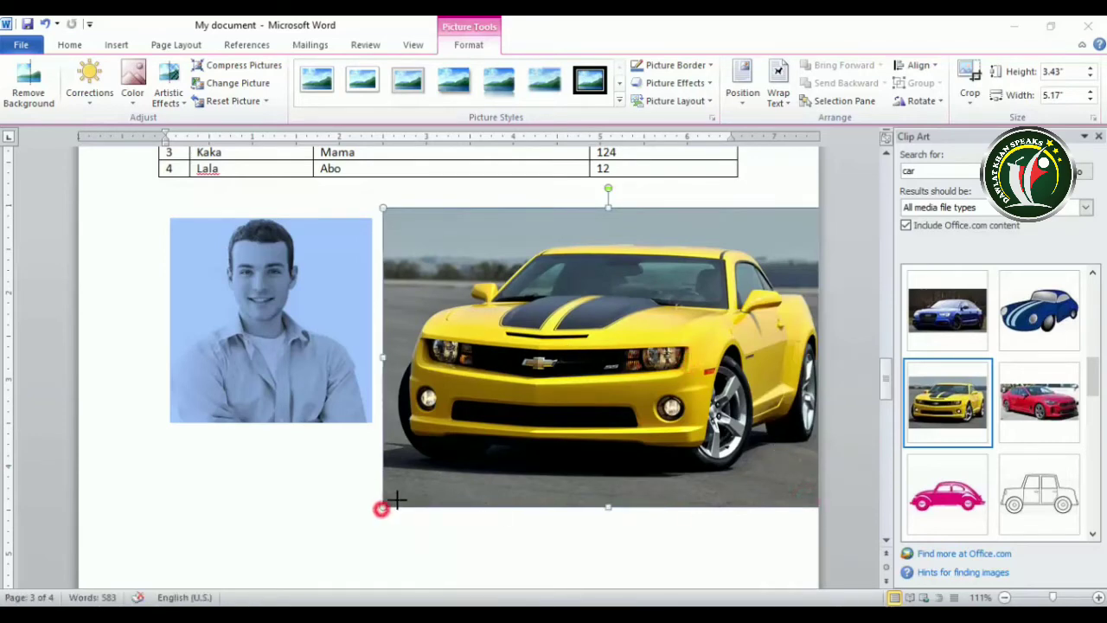
{"action": "left_click_drag", "start_coordinate": [381, 508], "coordinate": [624, 350]}
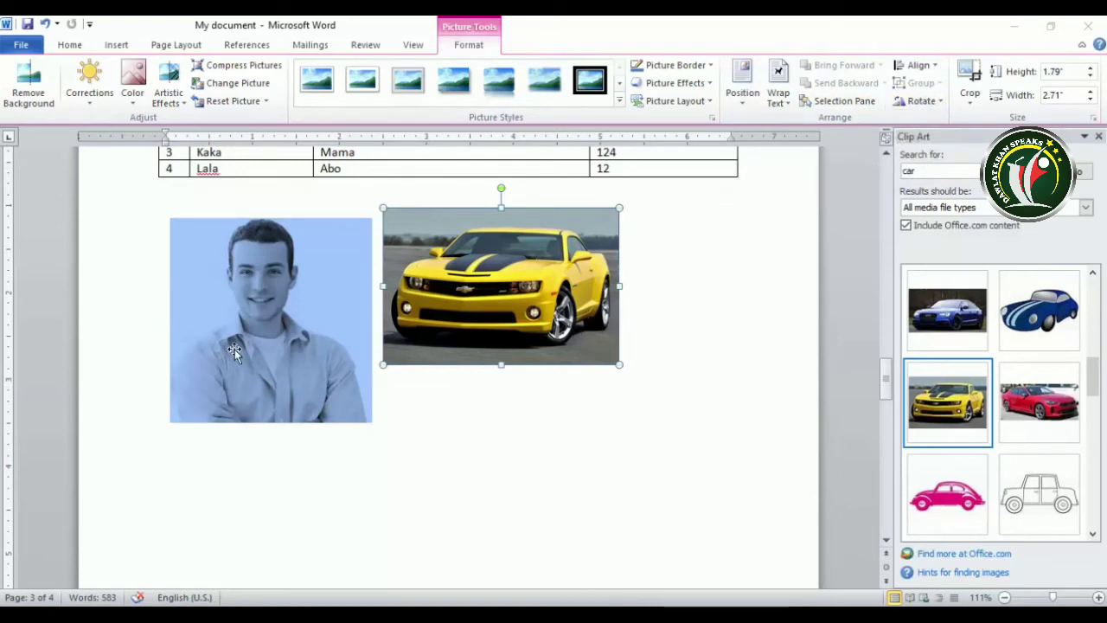
{"action": "left_click", "coordinate": [267, 330]}
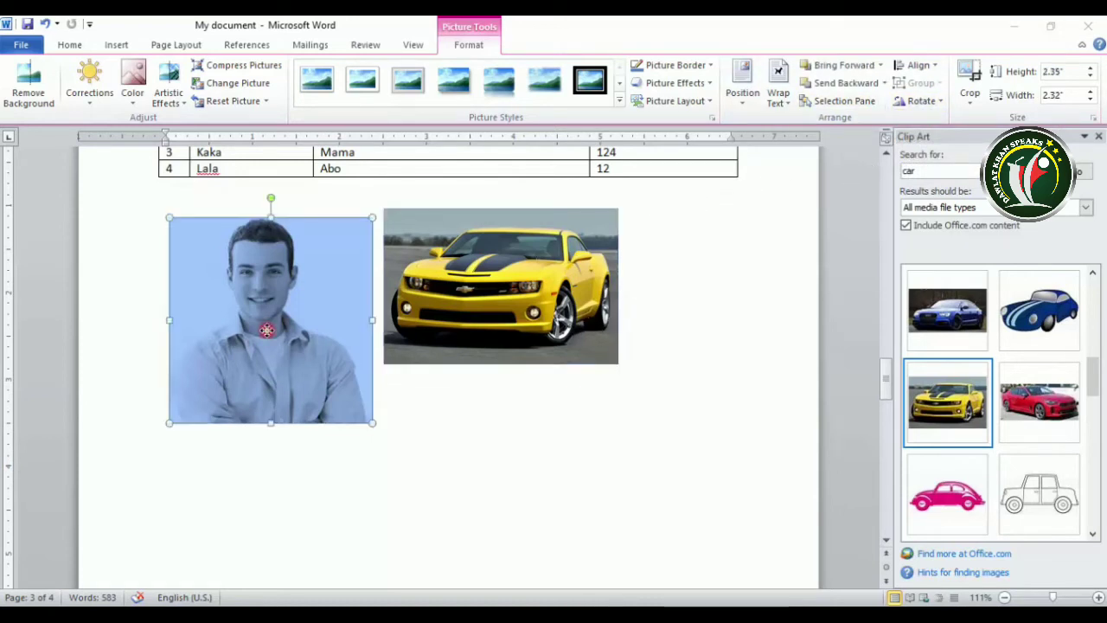
{"action": "left_click", "coordinate": [550, 290]}
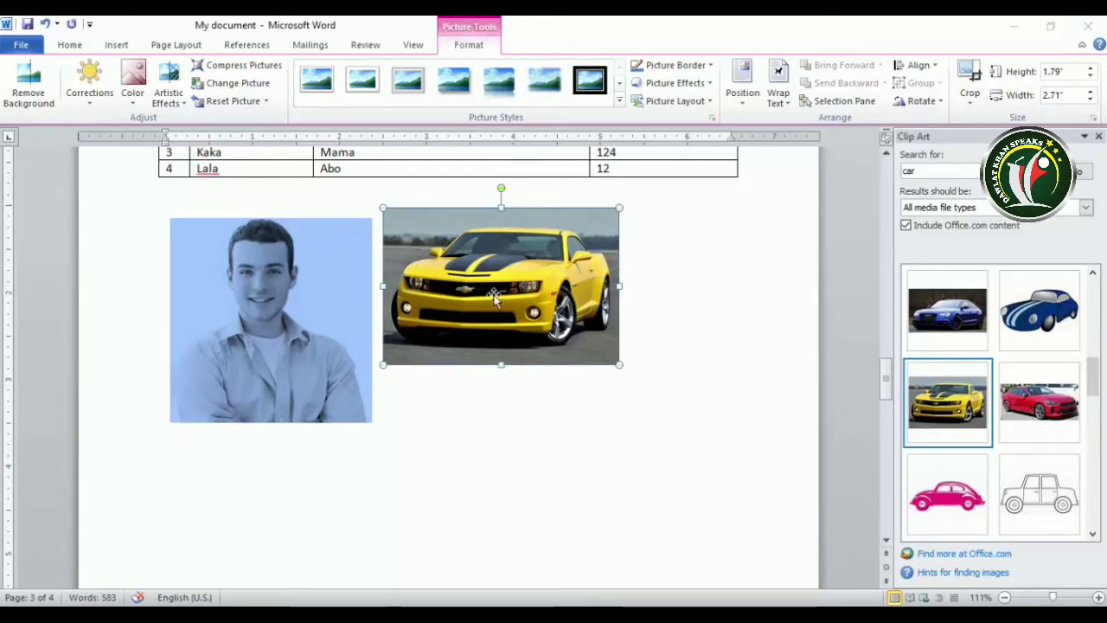
Step: Make two more copies of the car picture, wrap the third square, and move it up beside the others
{"action": "key", "text": "ctrl+c"}
{"action": "key", "text": "ctrl+v"}
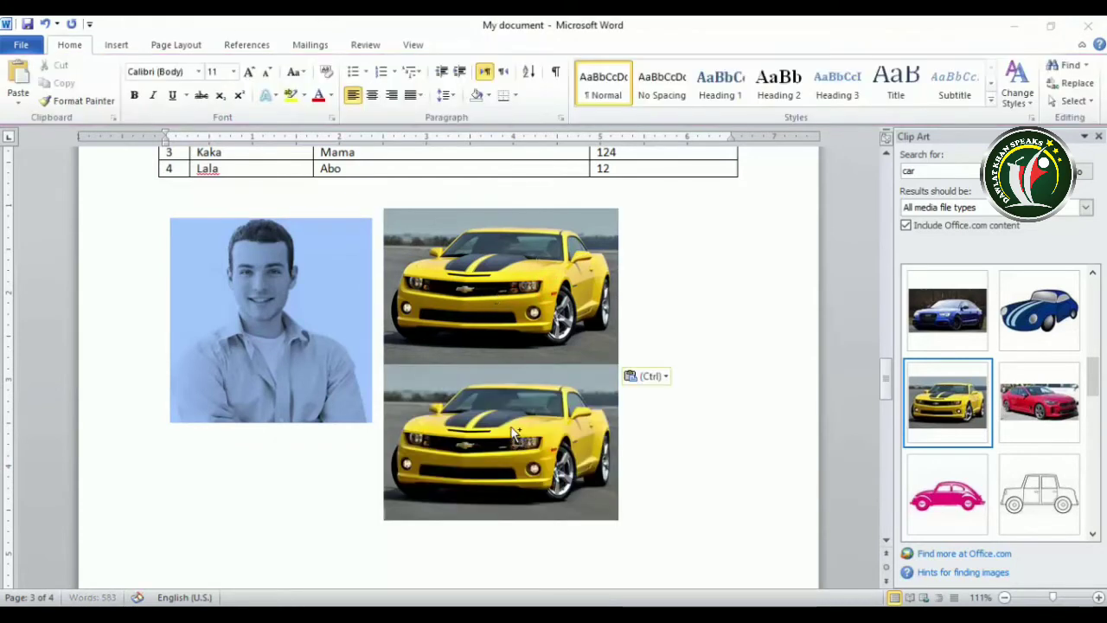
{"action": "key", "text": "ctrl+v"}
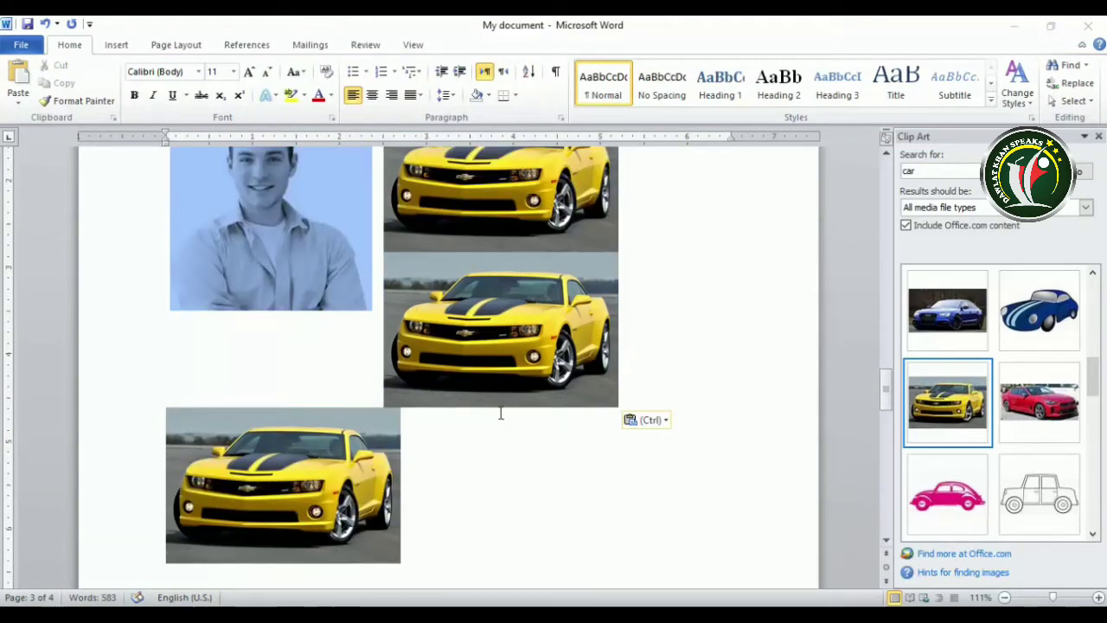
{"action": "left_click", "coordinate": [350, 467]}
{"action": "left_click", "coordinate": [472, 45]}
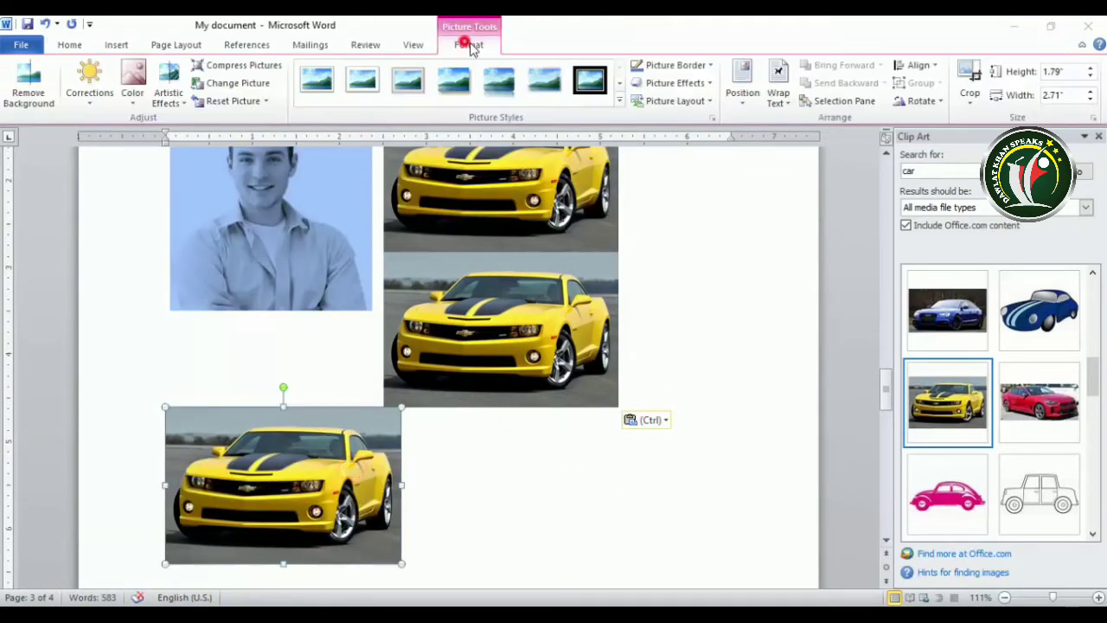
{"action": "left_click", "coordinate": [778, 97]}
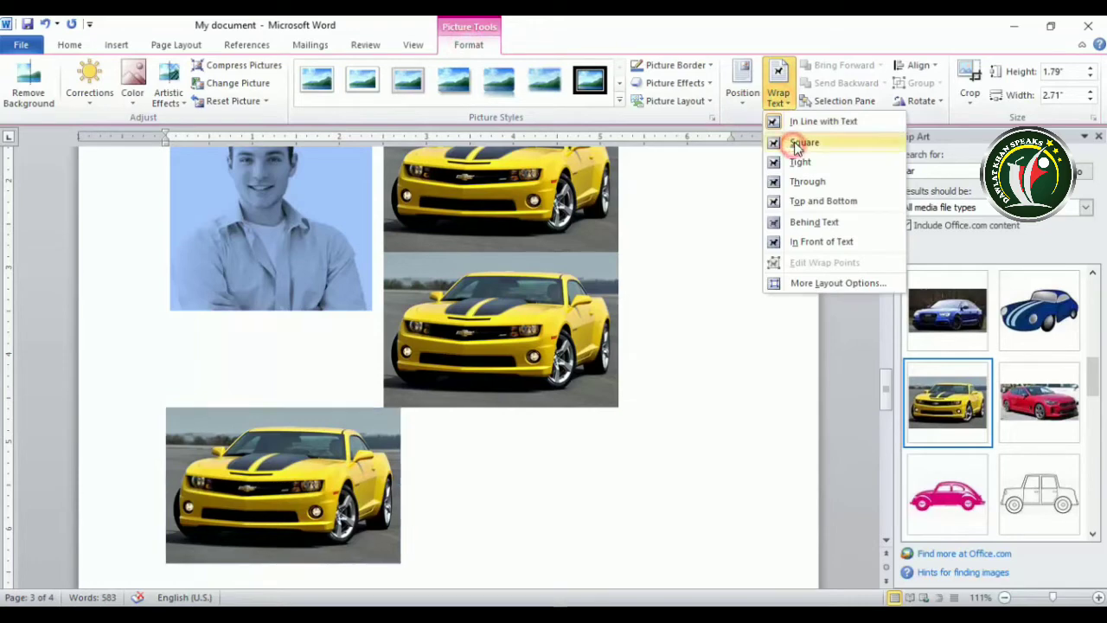
{"action": "left_click", "coordinate": [800, 142]}
{"action": "left_click_drag", "start_coordinate": [358, 433], "coordinate": [541, 200]}
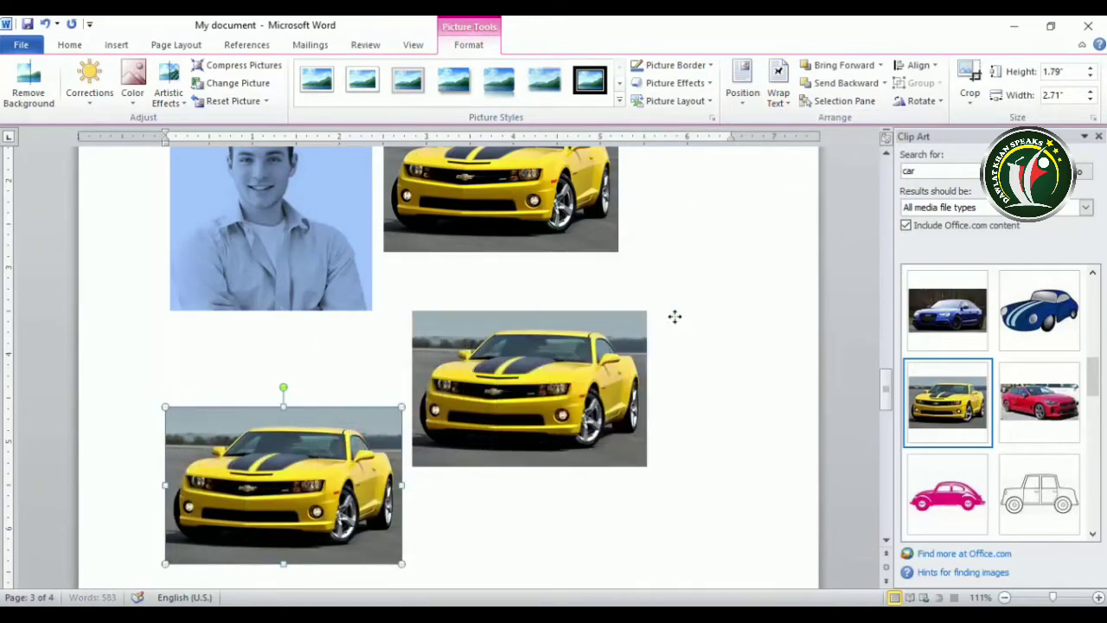
Step: Set square wrapping on the other car copies and drag them into an overlapping cascade
{"action": "left_click", "coordinate": [917, 65]}
{"action": "left_click", "coordinate": [776, 96]}
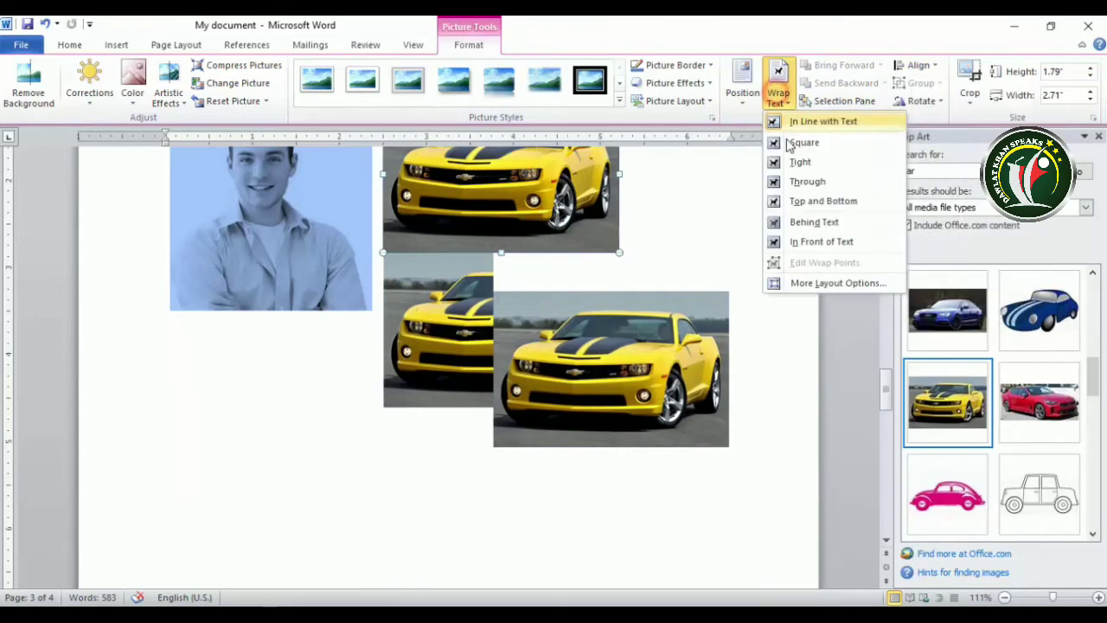
{"action": "left_click", "coordinate": [789, 144]}
{"action": "left_click_drag", "start_coordinate": [556, 320], "coordinate": [505, 288]}
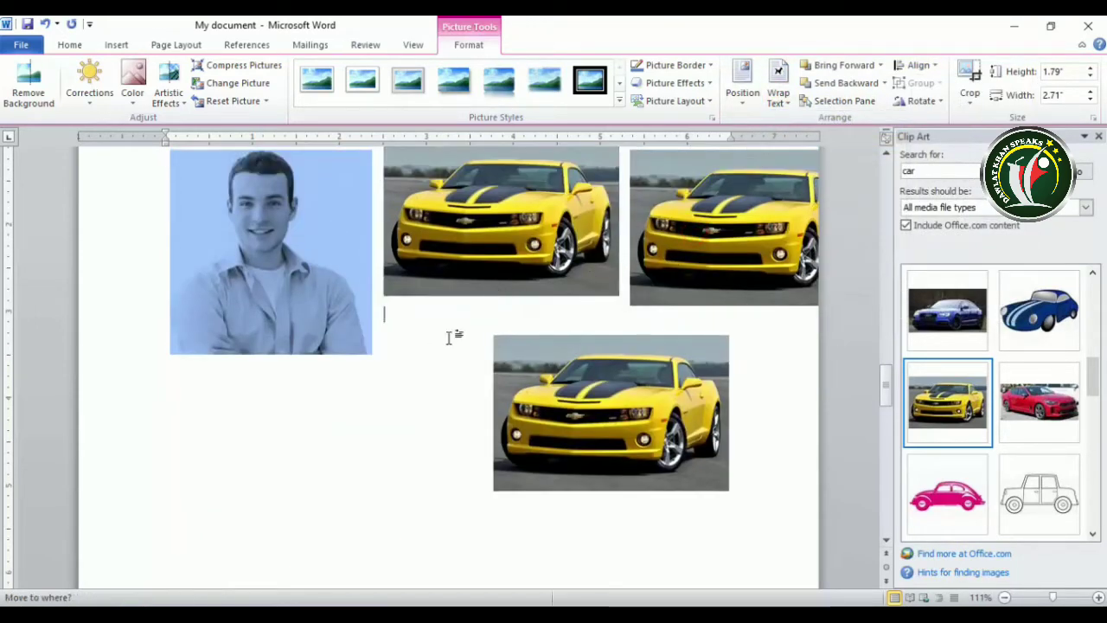
{"action": "left_click_drag", "start_coordinate": [449, 337], "coordinate": [449, 337]}
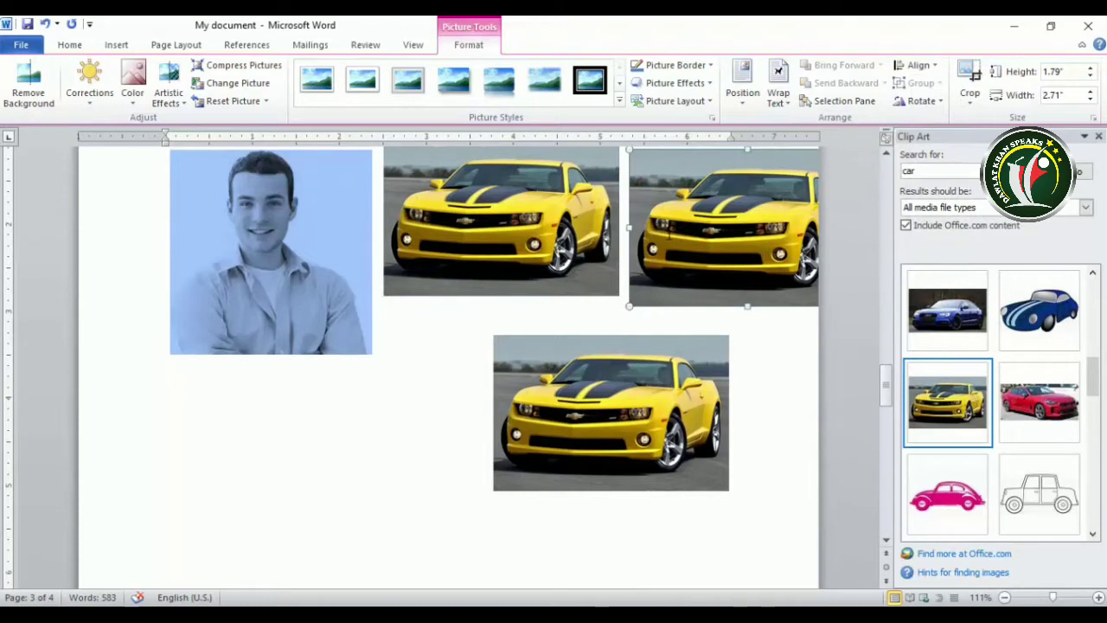
{"action": "left_click", "coordinate": [776, 97]}
{"action": "left_click", "coordinate": [792, 141]}
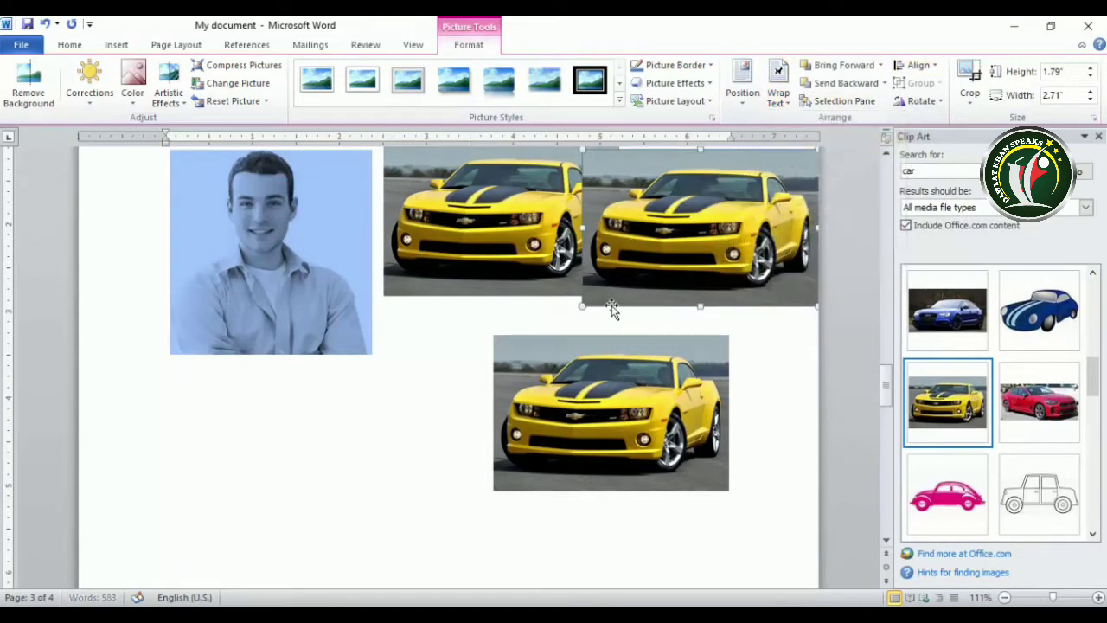
{"action": "left_click_drag", "start_coordinate": [667, 244], "coordinate": [510, 327]}
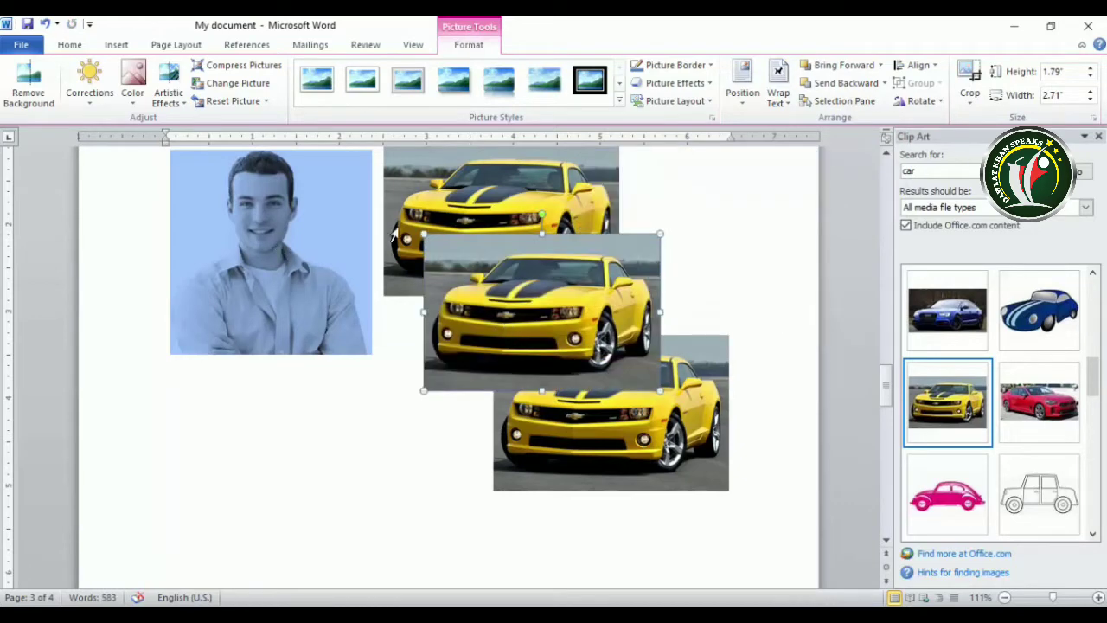
Step: Select the three car pictures and group them into one object
{"action": "left_click", "coordinate": [505, 194]}
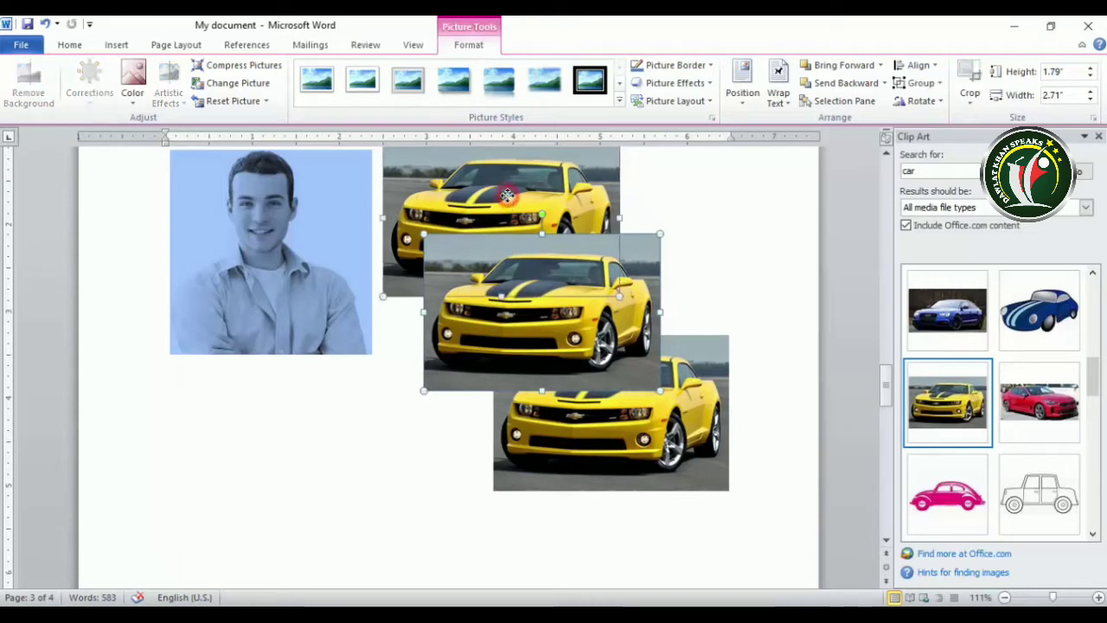
{"action": "left_click", "coordinate": [600, 432]}
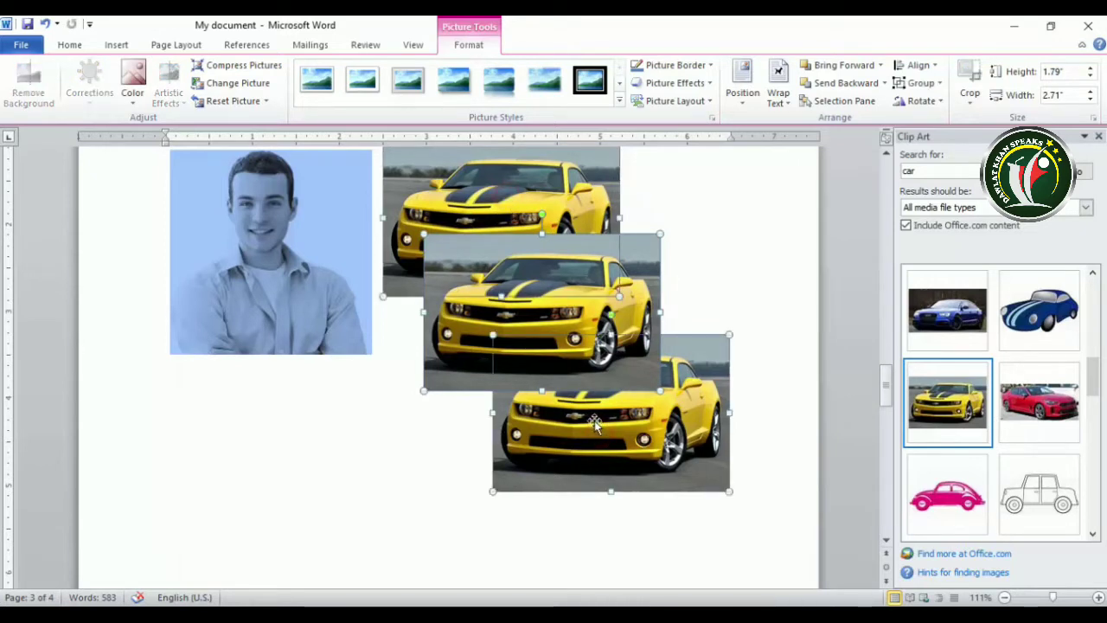
{"action": "left_click", "coordinate": [922, 84]}
{"action": "left_click", "coordinate": [925, 103]}
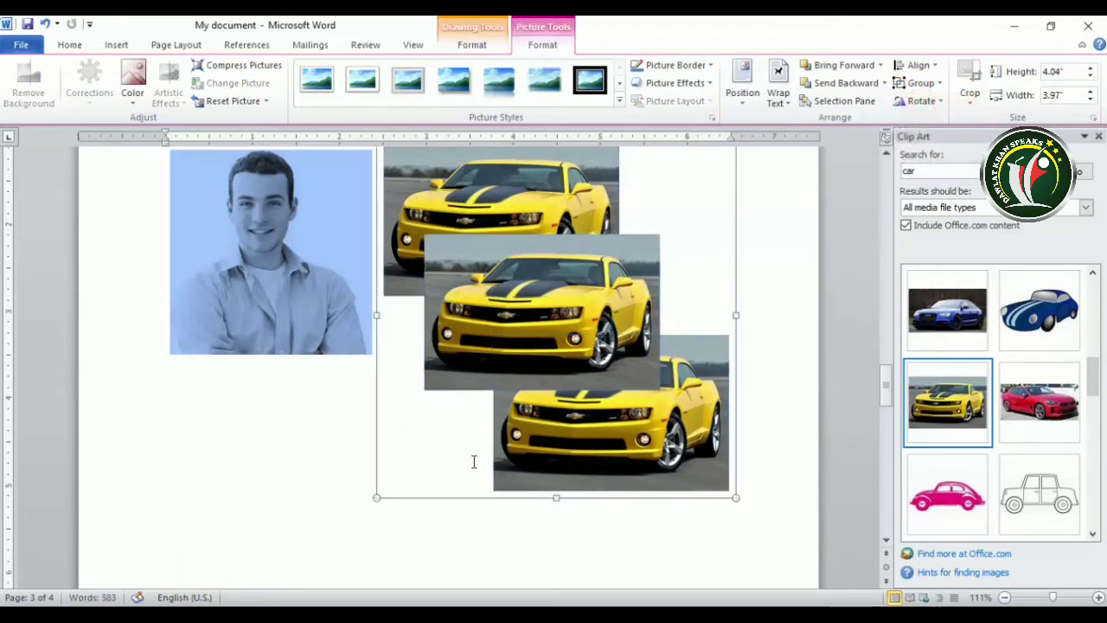
Step: Shrink the car group into a compact cascade, then ungroup it
{"action": "left_click_drag", "start_coordinate": [735, 499], "coordinate": [582, 335]}
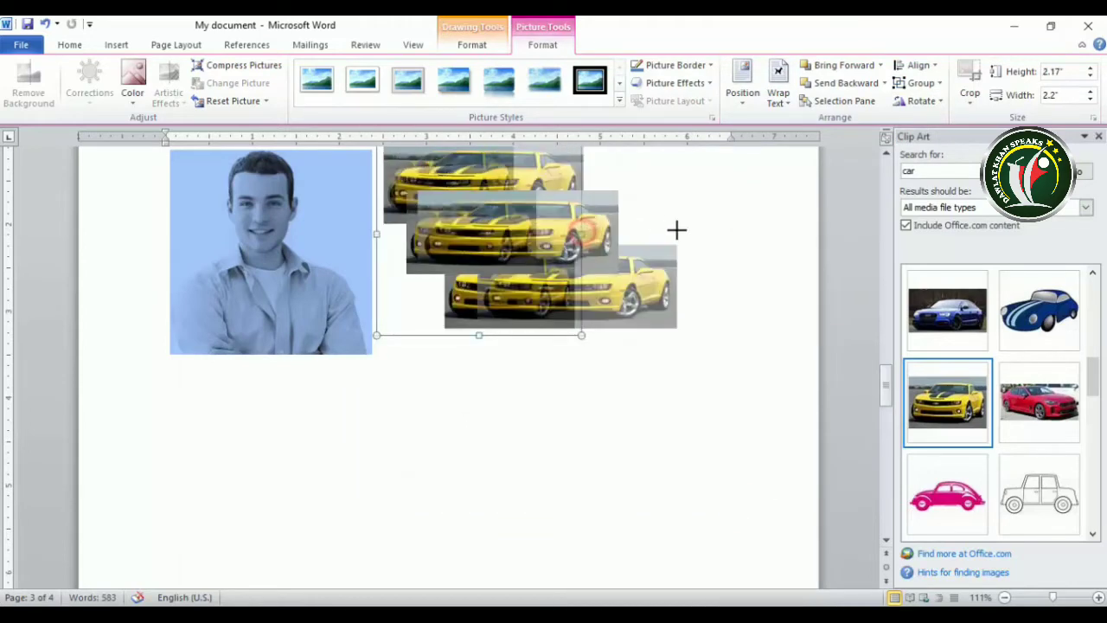
{"action": "mouse_move", "coordinate": [582, 231]}
{"action": "left_mouse_down"}
{"action": "mouse_move", "coordinate": [683, 230]}
{"action": "mouse_move", "coordinate": [607, 232]}
{"action": "left_mouse_up"}
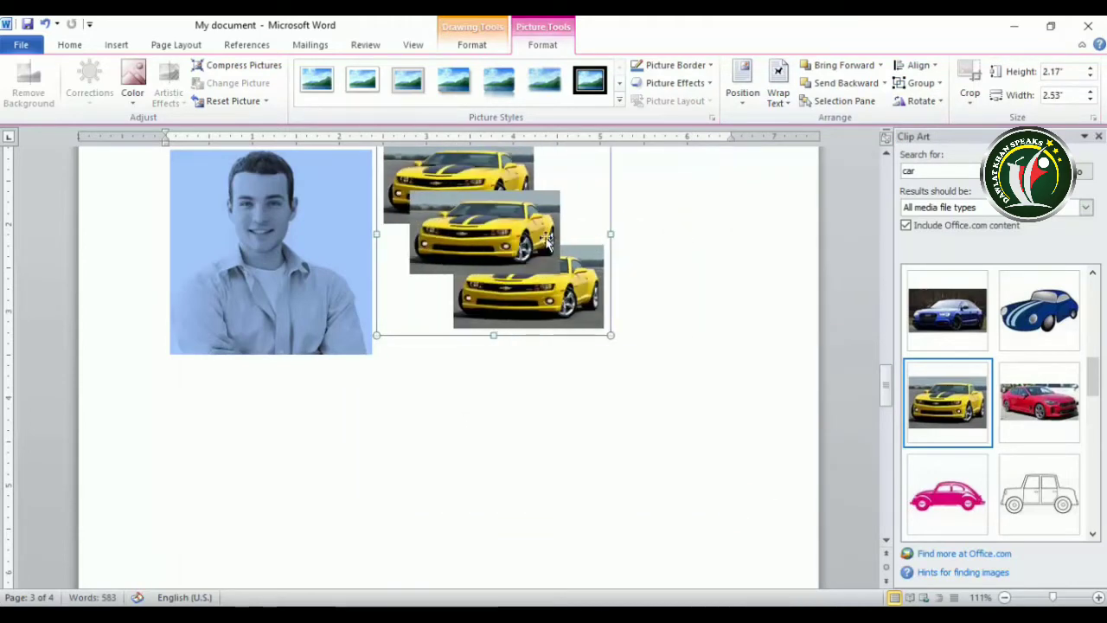
{"action": "left_click_drag", "start_coordinate": [499, 261], "coordinate": [538, 293]}
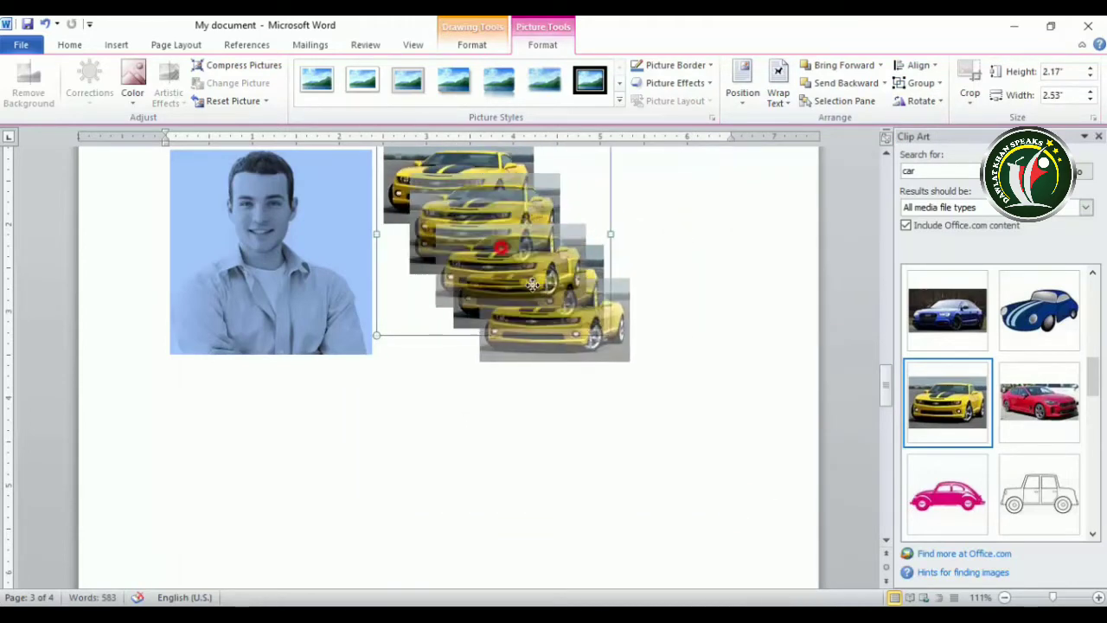
{"action": "left_click", "coordinate": [920, 83]}
{"action": "left_click", "coordinate": [932, 124]}
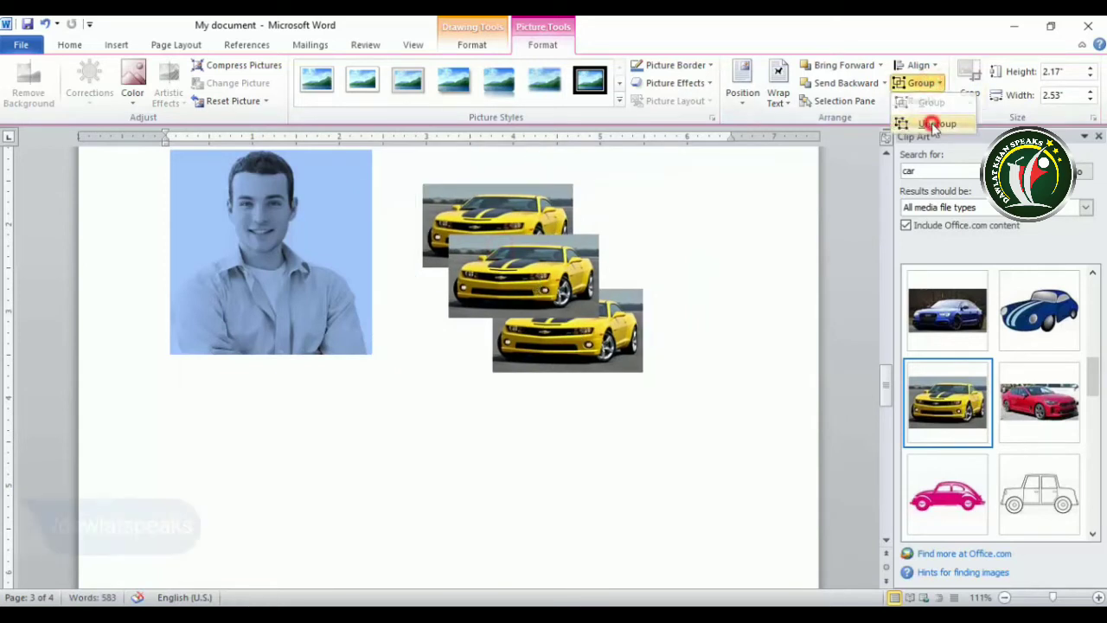
{"action": "left_click", "coordinate": [606, 417]}
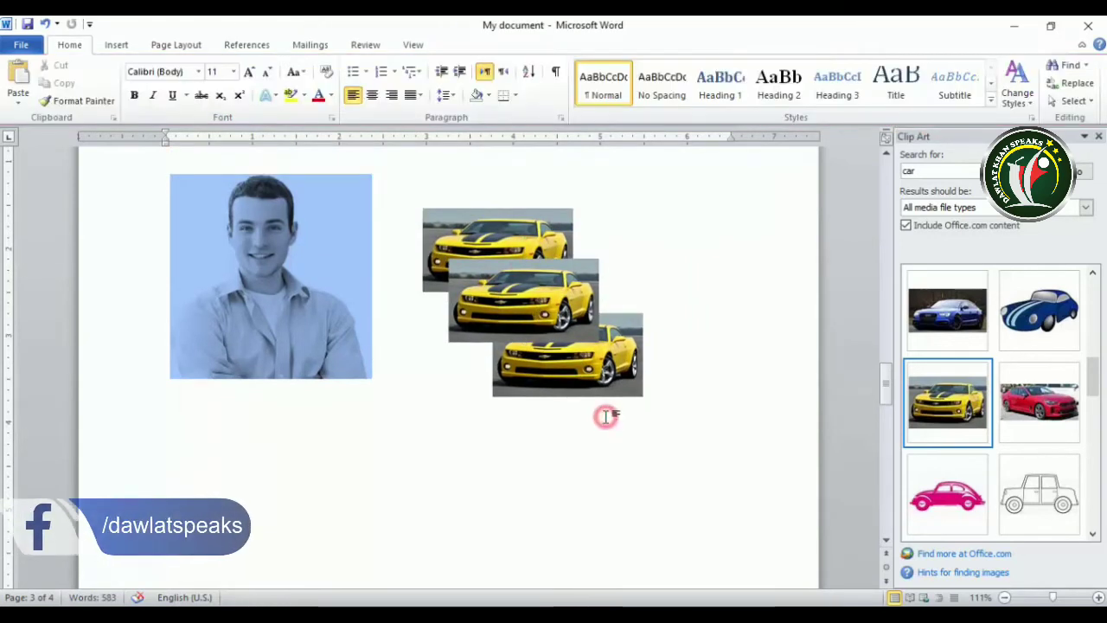
Step: Close the Clip Art pane and check the car pictures act as separate images
{"action": "left_click", "coordinate": [1098, 136]}
{"action": "left_click", "coordinate": [590, 238]}
{"action": "left_click", "coordinate": [471, 45]}
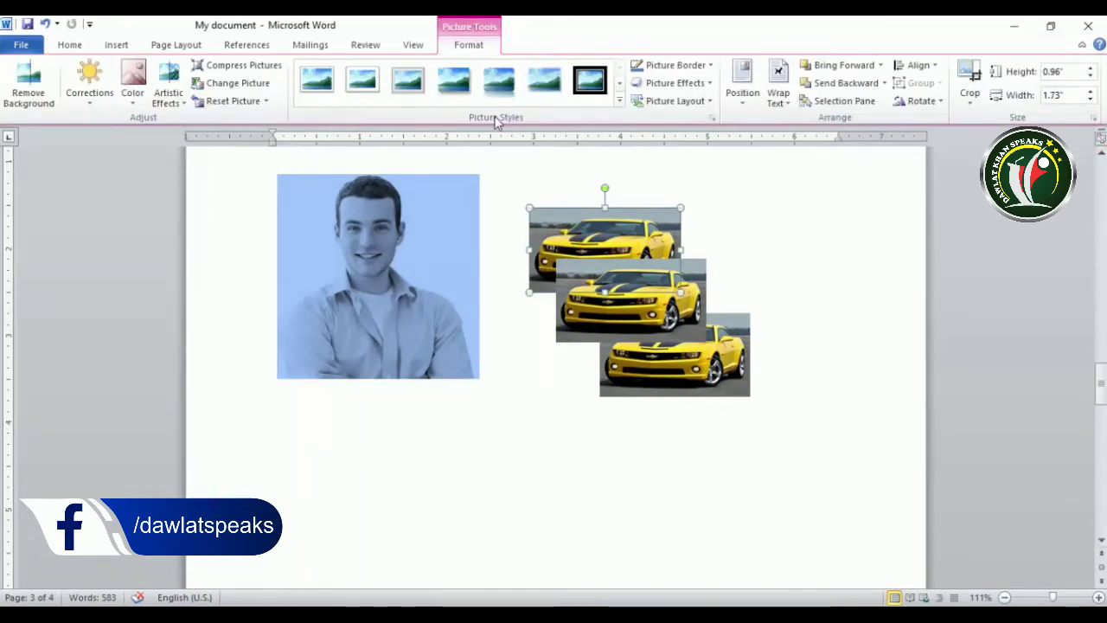
{"action": "left_click", "coordinate": [677, 385]}
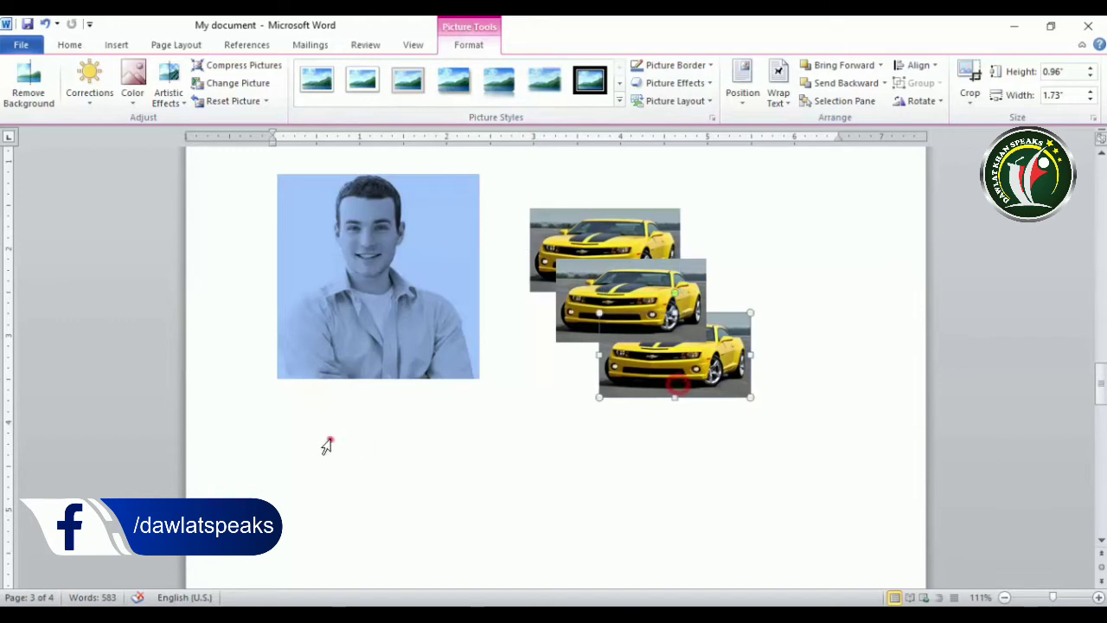
Step: Scroll up to bring the Name of Students table into view
{"action": "triple_click", "coordinate": [326, 443]}
{"action": "scroll", "coordinate": [499, 399], "scroll_direction": "down", "scroll_amount": 2}
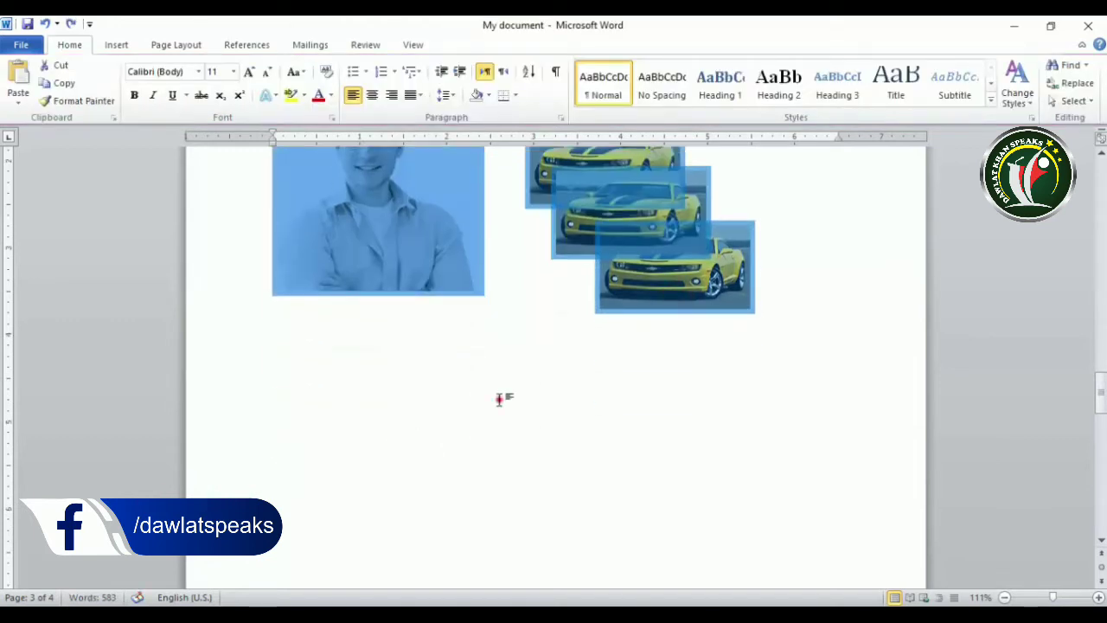
{"action": "left_click", "coordinate": [499, 399]}
{"action": "scroll", "coordinate": [499, 399], "scroll_direction": "up", "scroll_amount": 1}
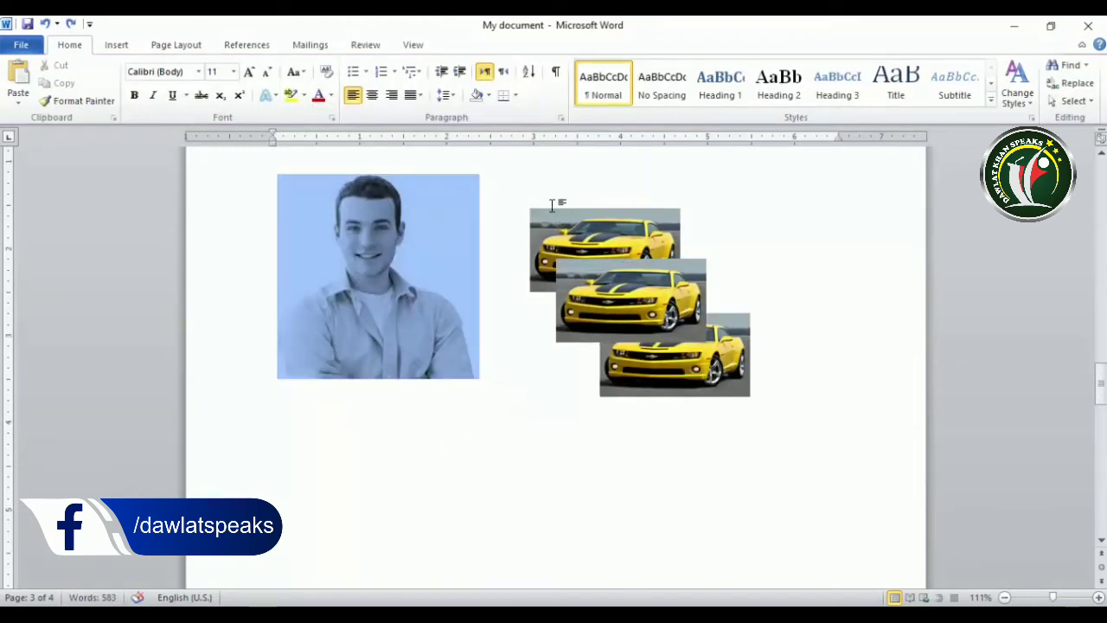
{"action": "scroll", "coordinate": [552, 205], "scroll_direction": "up", "scroll_amount": 2}
{"action": "scroll", "coordinate": [539, 205], "scroll_direction": "up", "scroll_amount": 2}
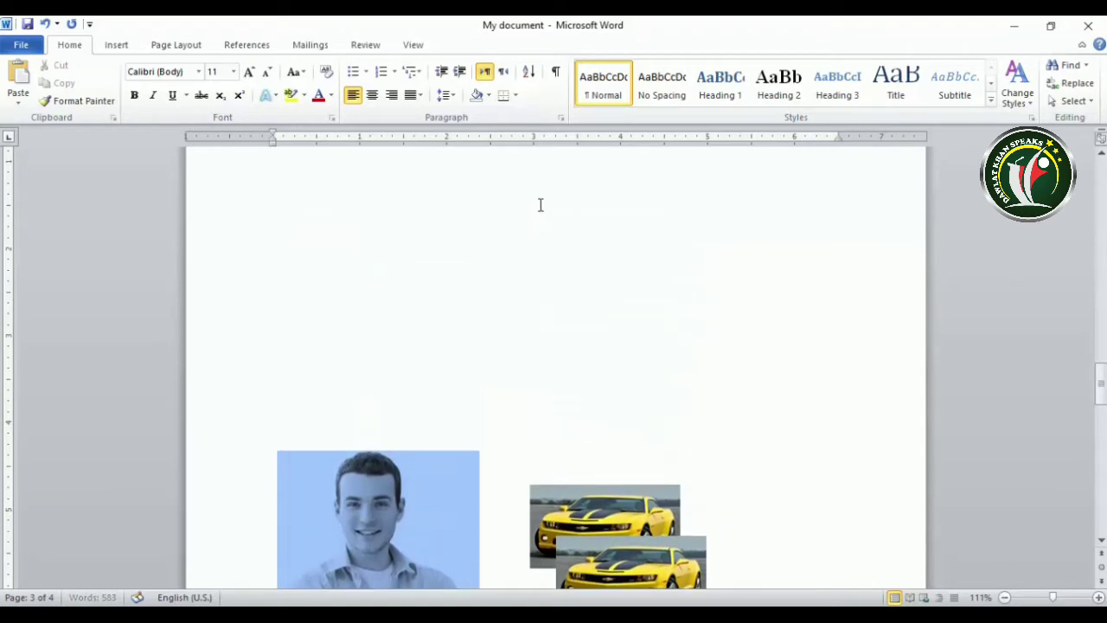
{"action": "scroll", "coordinate": [392, 343], "scroll_direction": "up", "scroll_amount": 2}
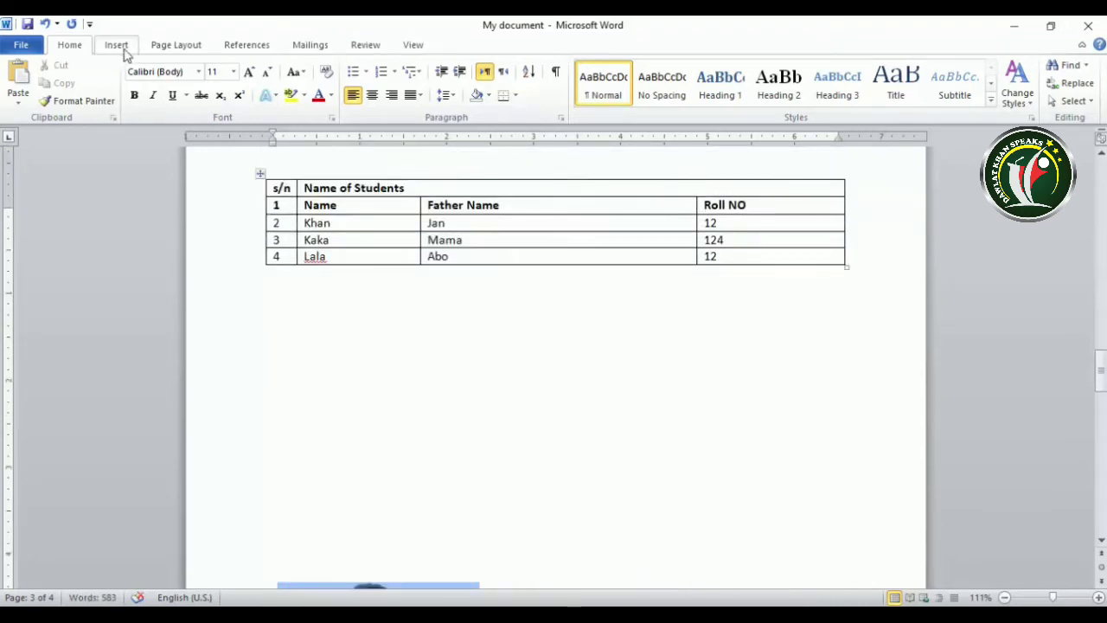
Step: Draw a Rounded Rectangle from the Shapes gallery just below the student table
{"action": "left_click", "coordinate": [118, 46]}
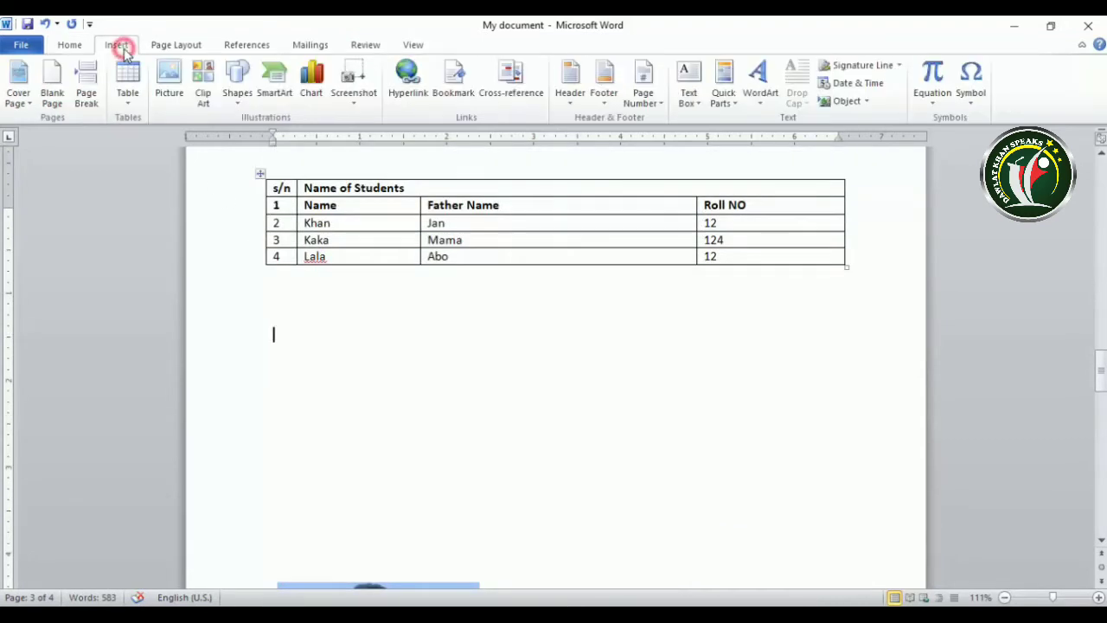
{"action": "left_click", "coordinate": [233, 98]}
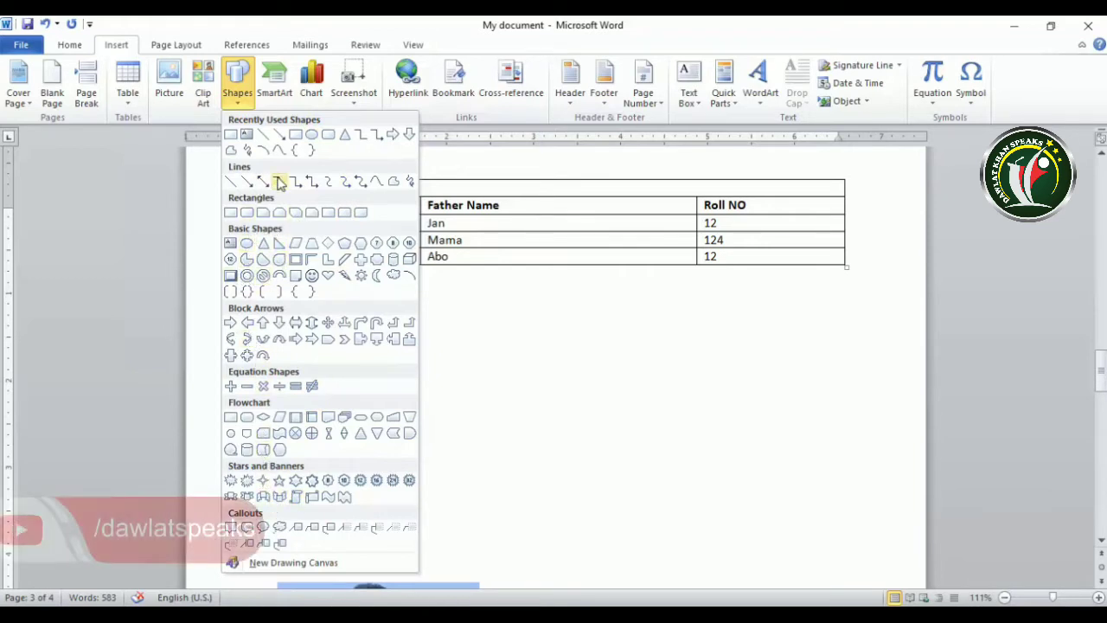
{"action": "left_click", "coordinate": [331, 138]}
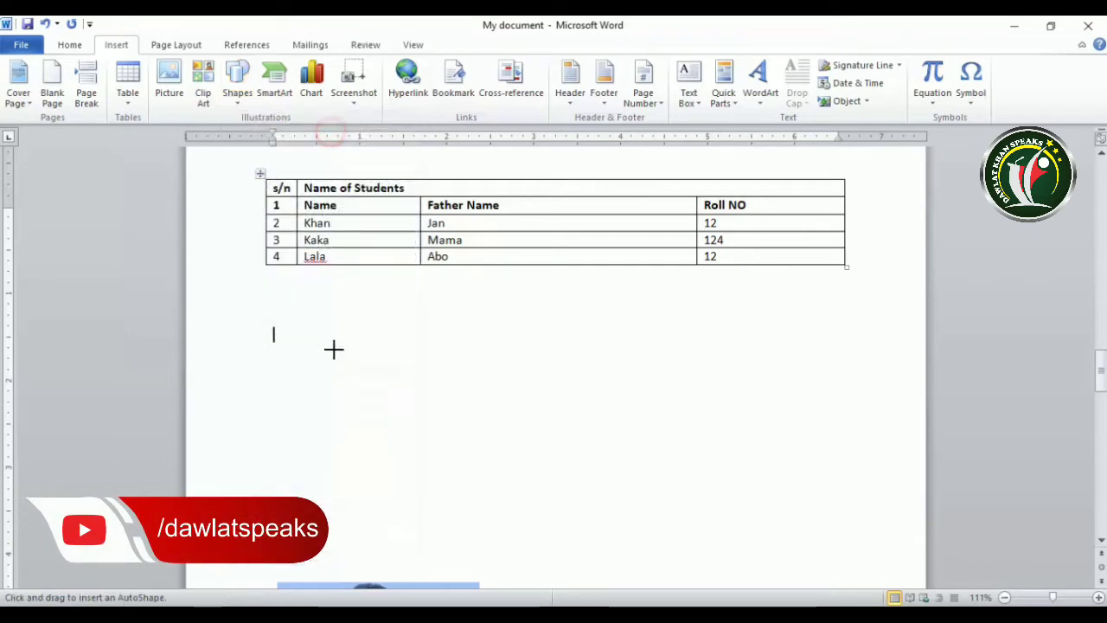
{"action": "mouse_move", "coordinate": [315, 301]}
{"action": "left_mouse_down"}
{"action": "mouse_move", "coordinate": [466, 373]}
{"action": "mouse_move", "coordinate": [481, 394]}
{"action": "left_mouse_up"}
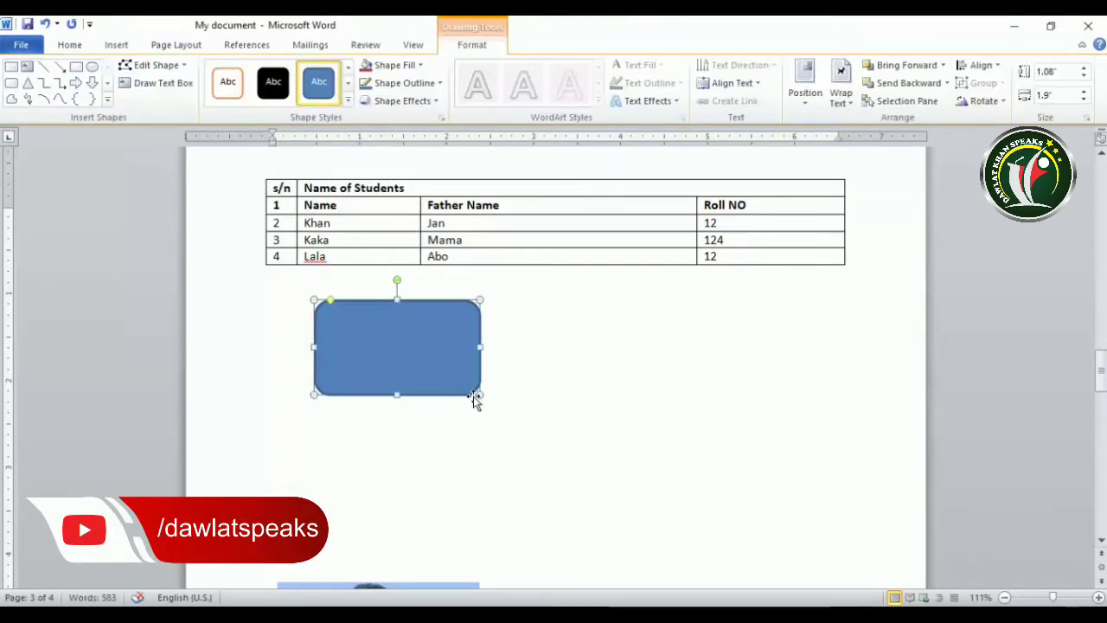
Step: Draw a plus shape right of the rectangle and change it into a Multiply X
{"action": "left_click", "coordinate": [106, 99]}
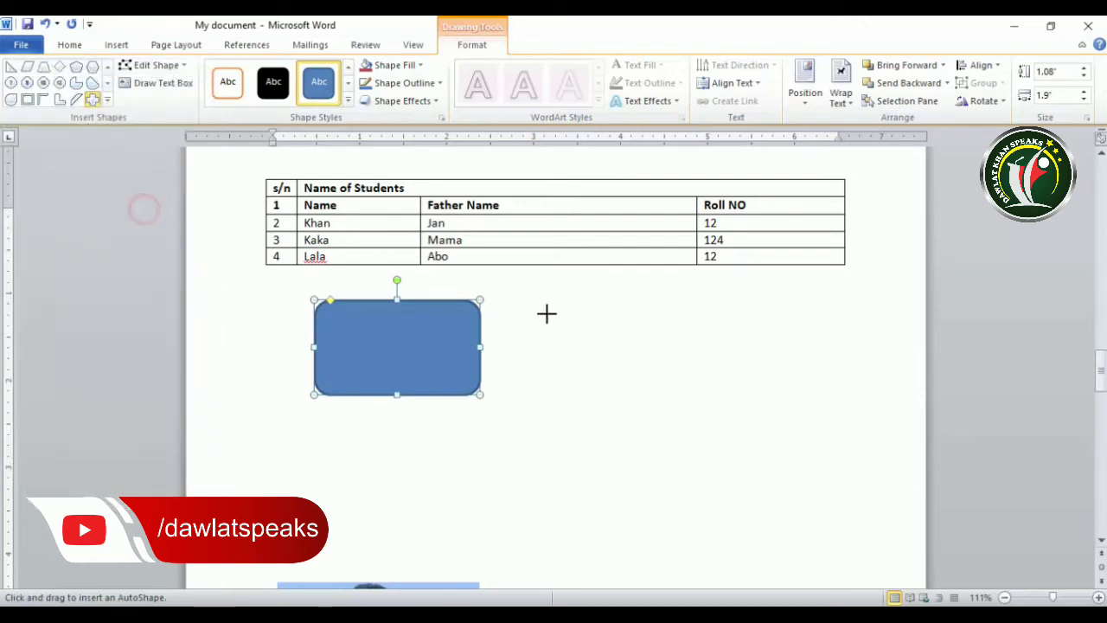
{"action": "left_click_drag", "start_coordinate": [516, 299], "coordinate": [658, 403]}
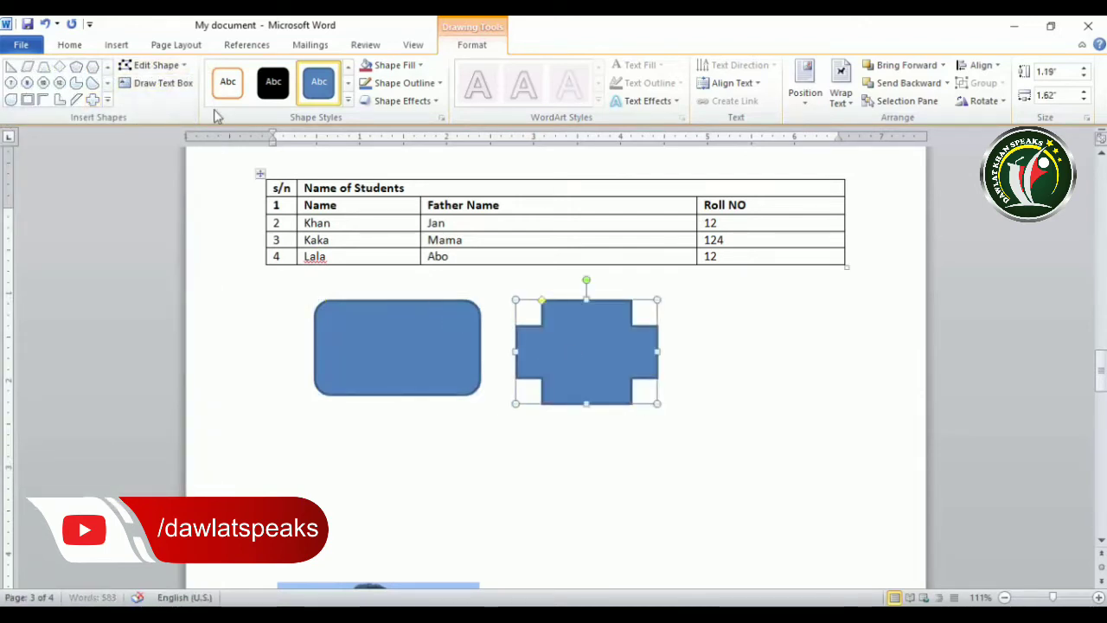
{"action": "left_click", "coordinate": [155, 65]}
{"action": "mouse_move", "coordinate": [176, 86]}
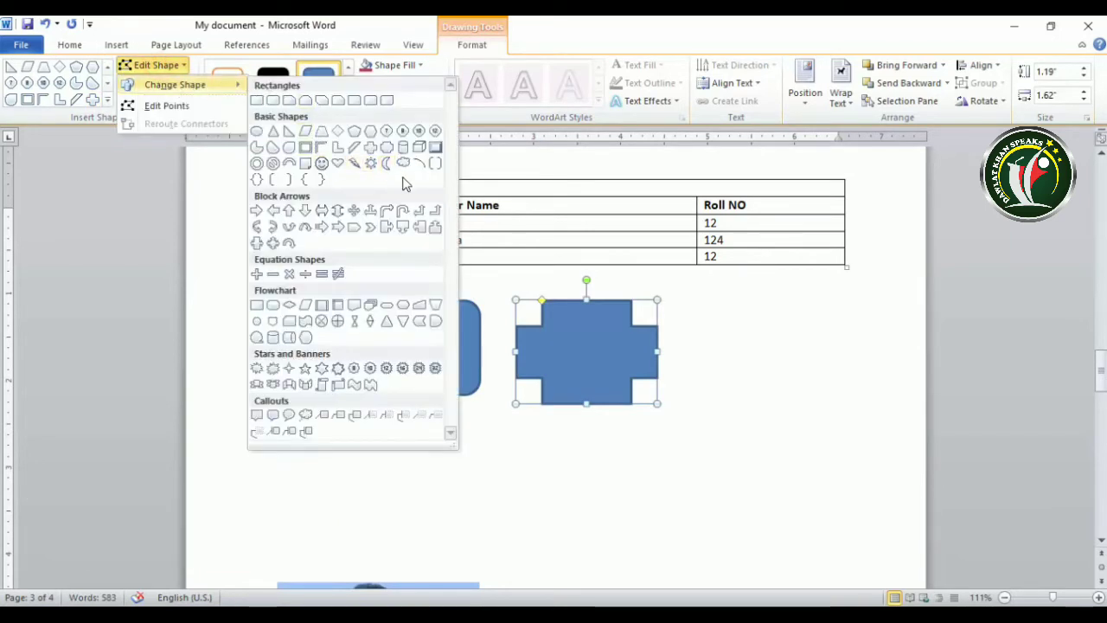
{"action": "left_click", "coordinate": [289, 273]}
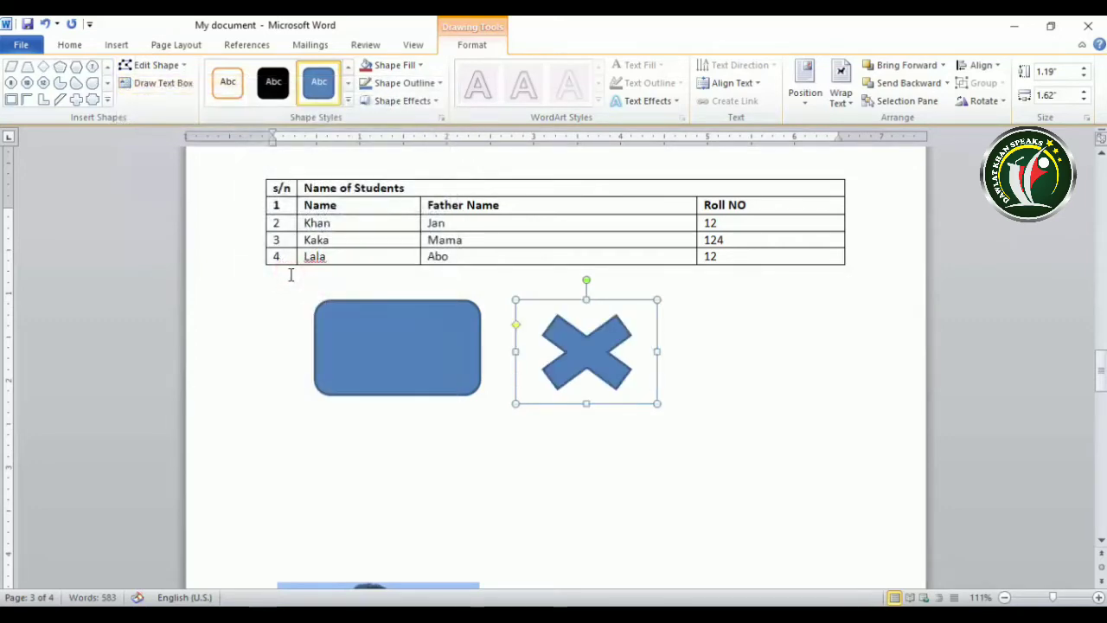
{"action": "left_click", "coordinate": [156, 64]}
Step: Change the X into a Left Arrow Callout and widen its base by editing points
{"action": "mouse_move", "coordinate": [191, 85]}
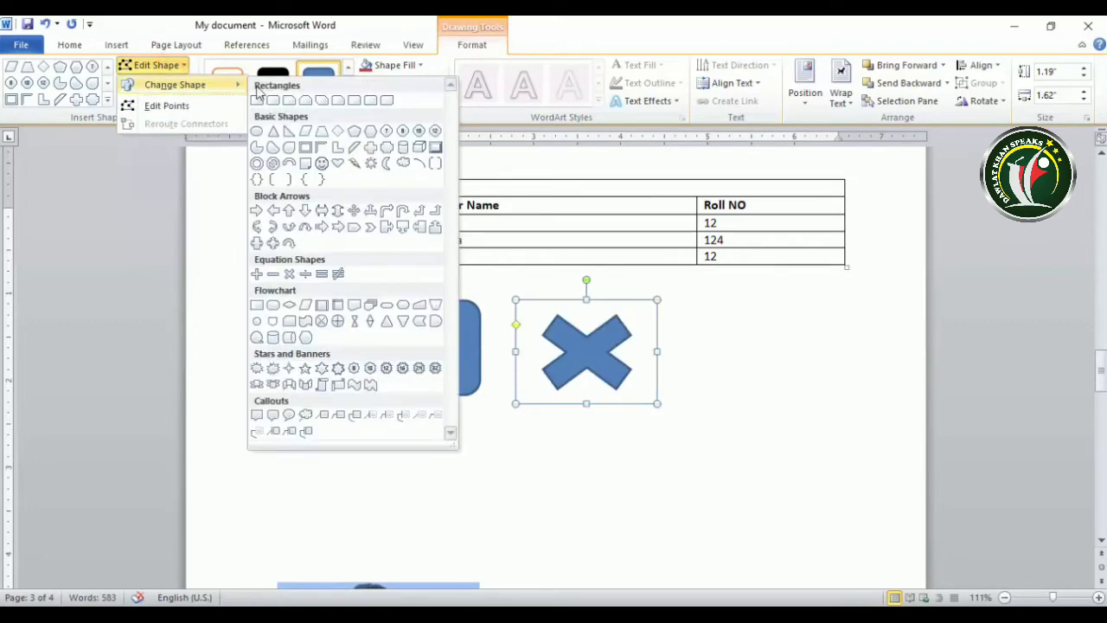
{"action": "left_click", "coordinate": [418, 228]}
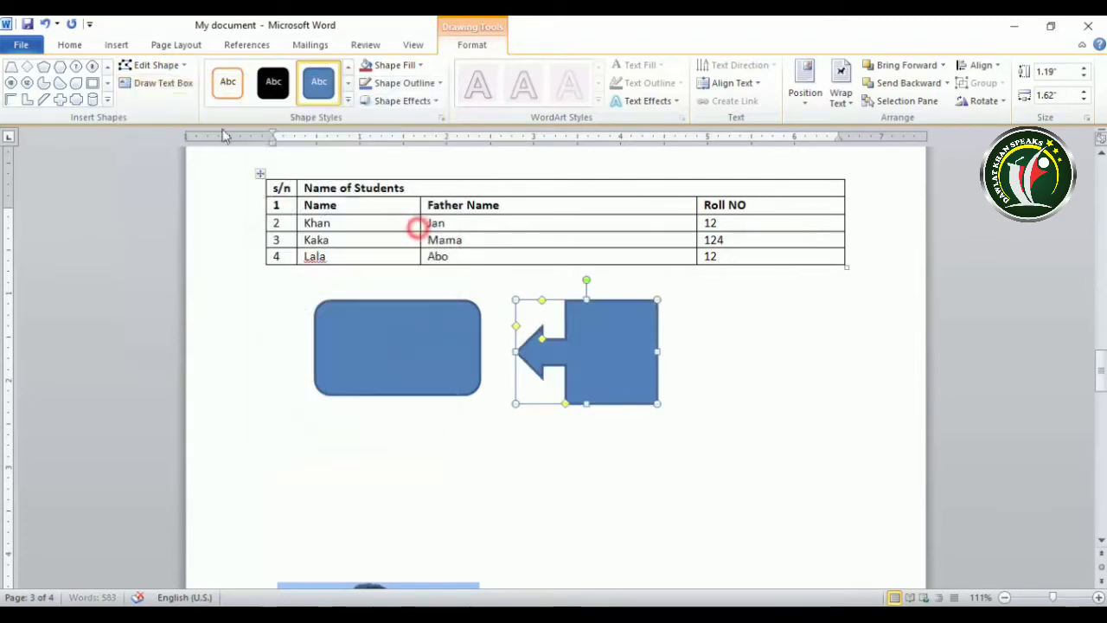
{"action": "left_click", "coordinate": [154, 65]}
{"action": "left_click", "coordinate": [160, 107]}
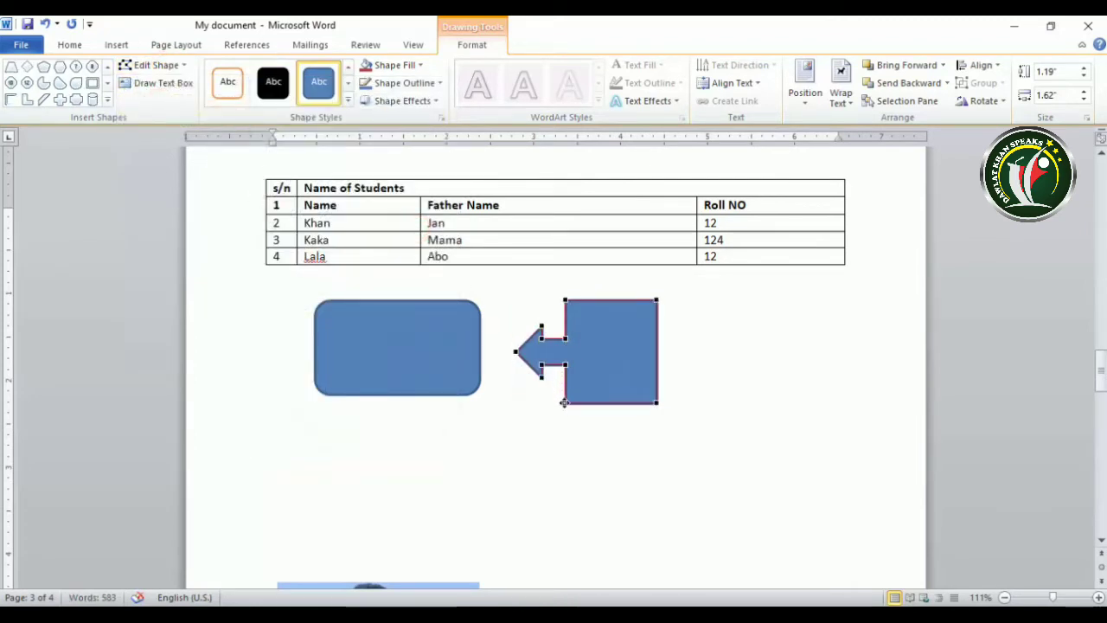
{"action": "left_click_drag", "start_coordinate": [565, 402], "coordinate": [555, 424]}
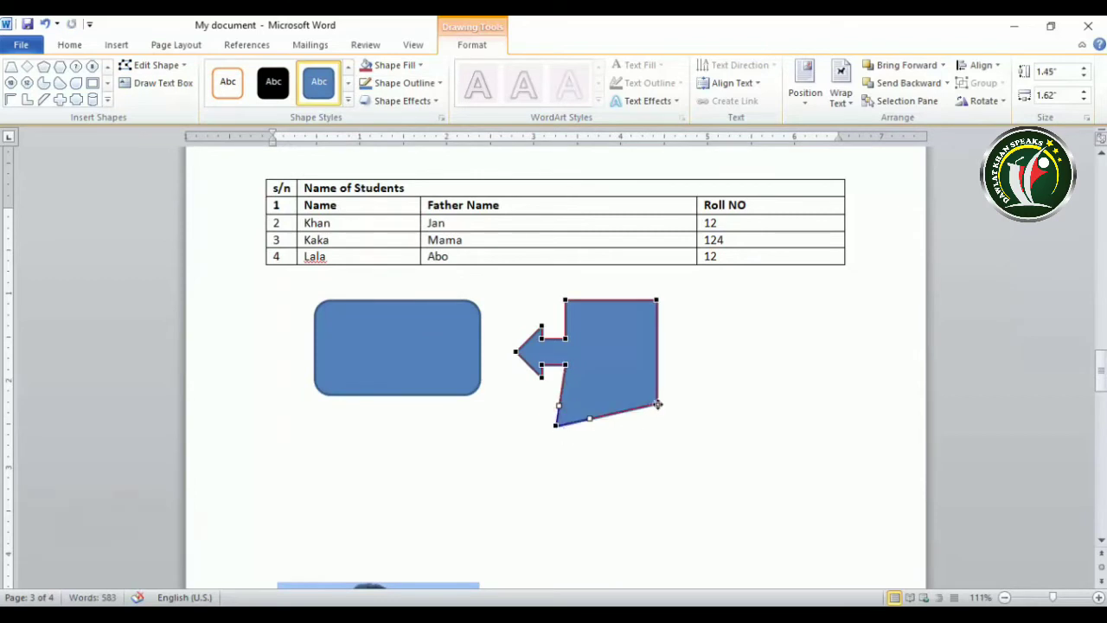
{"action": "left_click_drag", "start_coordinate": [657, 403], "coordinate": [681, 424]}
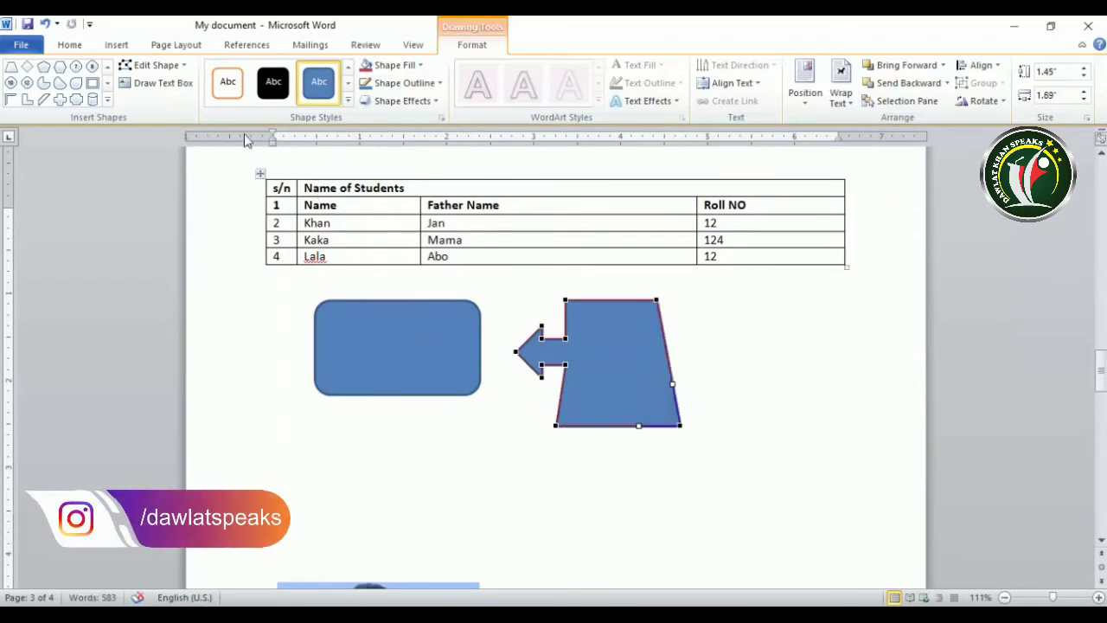
{"action": "left_click", "coordinate": [153, 65]}
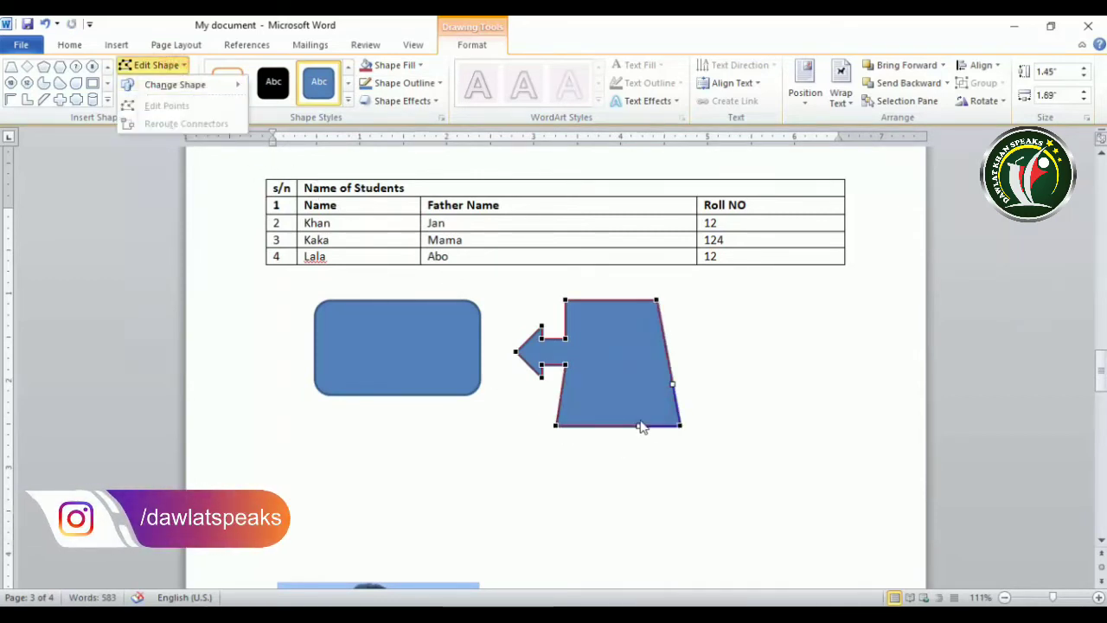
{"action": "left_click", "coordinate": [640, 425]}
{"action": "left_click", "coordinate": [637, 377]}
Step: Rotate the arrow callout to a slight clockwise tilt
{"action": "left_click", "coordinate": [481, 346]}
{"action": "left_click", "coordinate": [582, 342]}
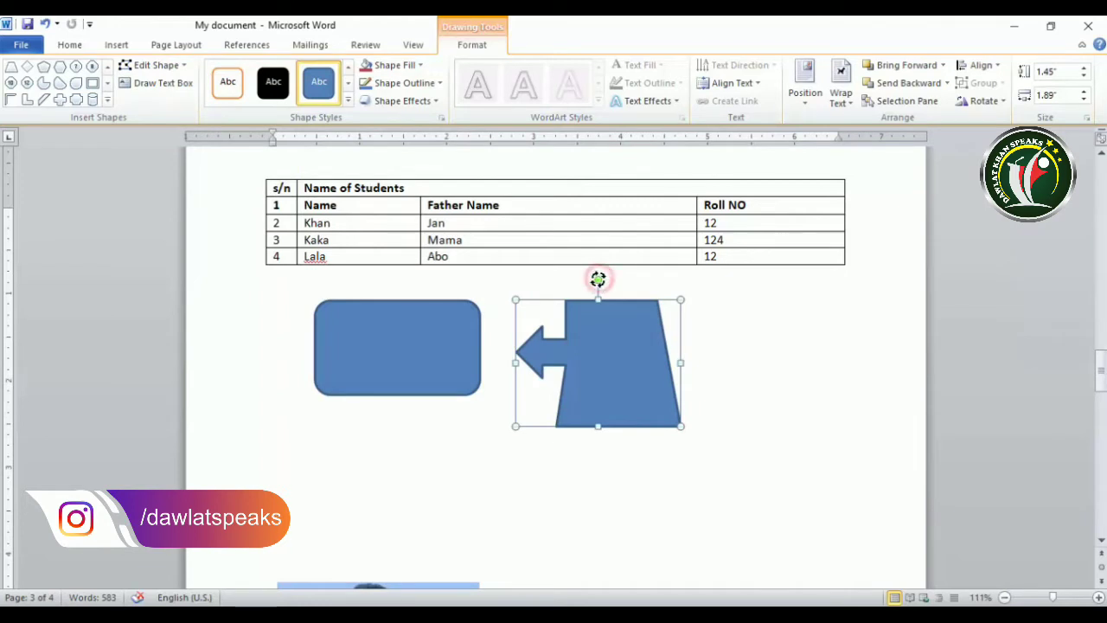
{"action": "left_click_drag", "start_coordinate": [600, 281], "coordinate": [561, 290]}
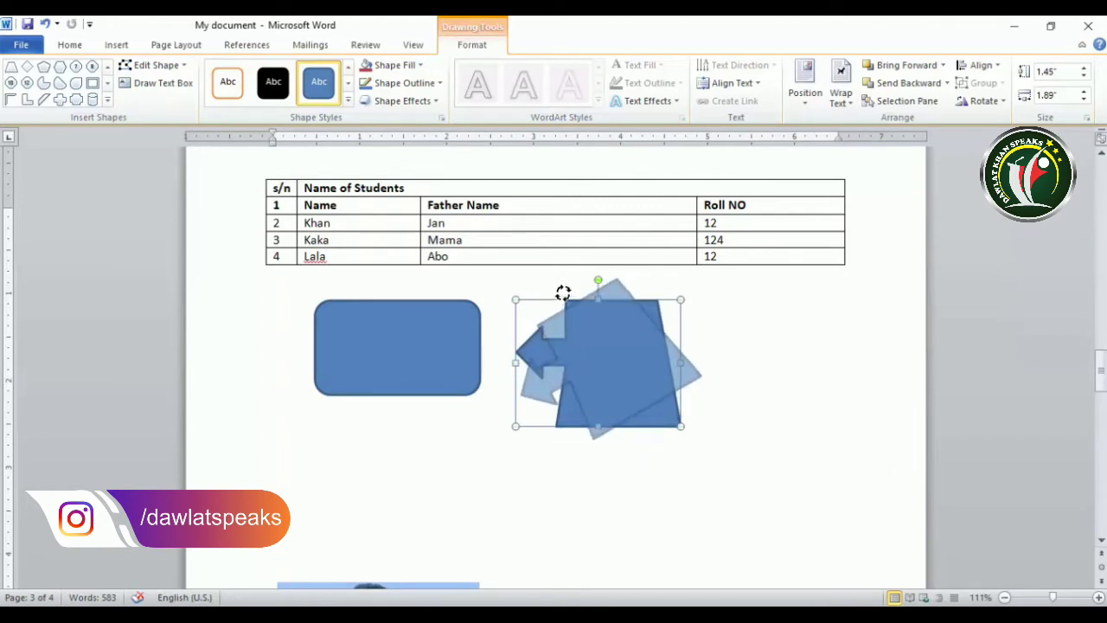
{"action": "left_click_drag", "start_coordinate": [561, 291], "coordinate": [576, 285]}
Step: Select the blue rounded rectangle after browsing the shape options without changing anything
{"action": "left_click", "coordinate": [154, 66]}
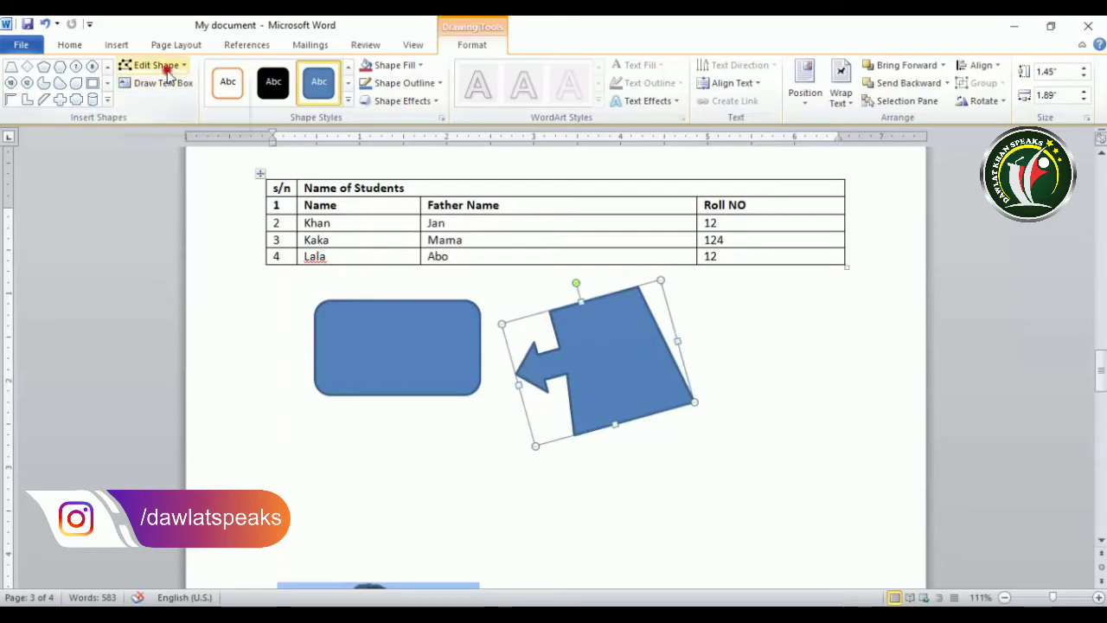
{"action": "left_click", "coordinate": [167, 66]}
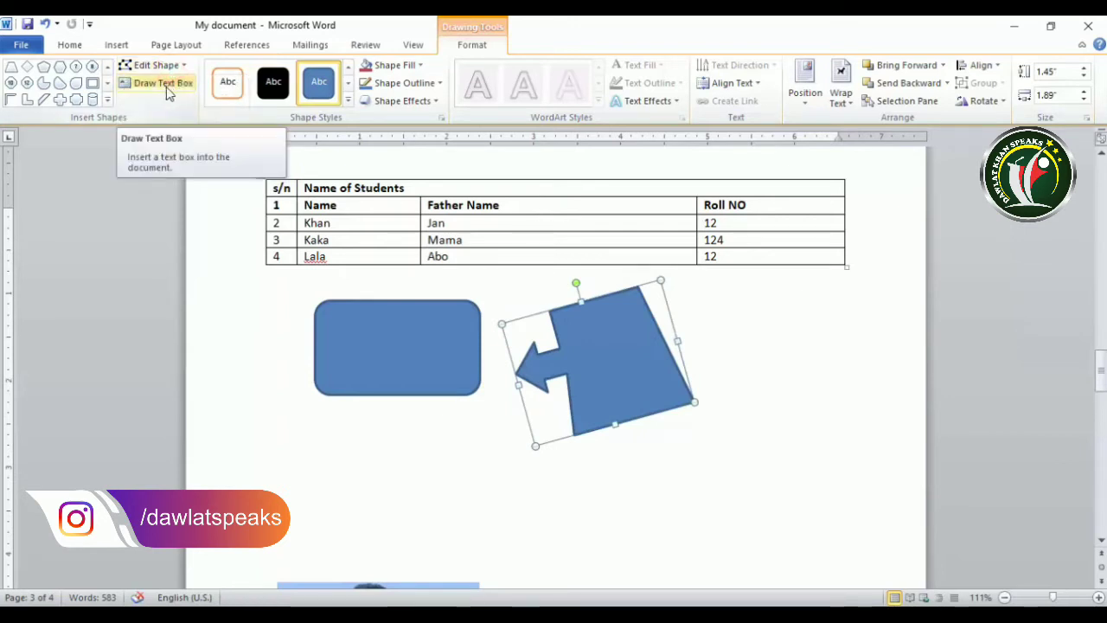
{"action": "left_click", "coordinate": [406, 336]}
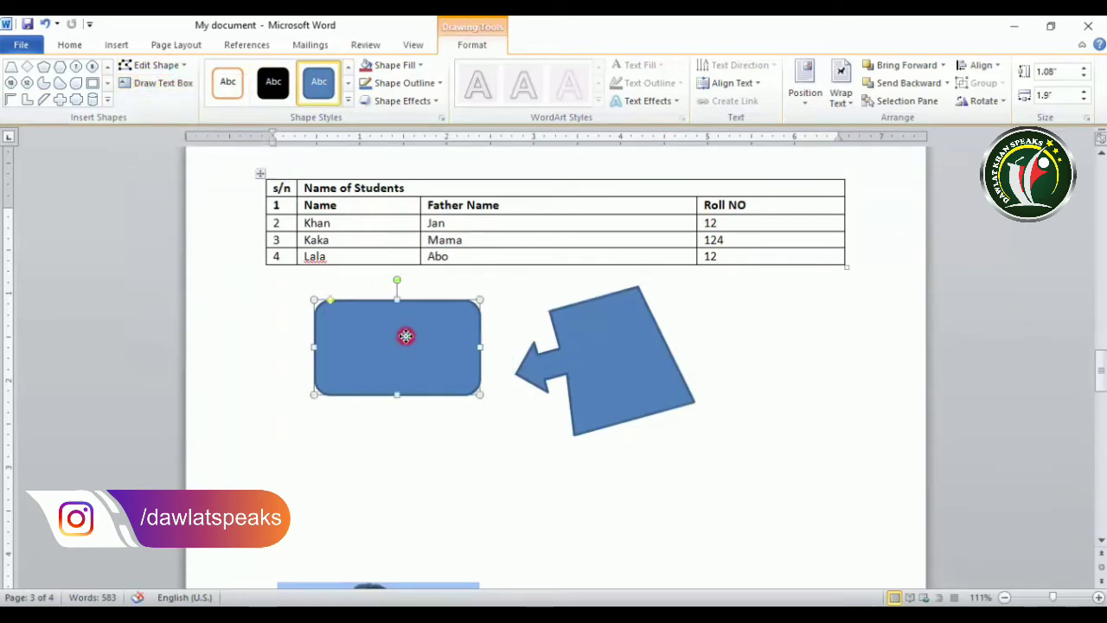
{"action": "left_click", "coordinate": [106, 101]}
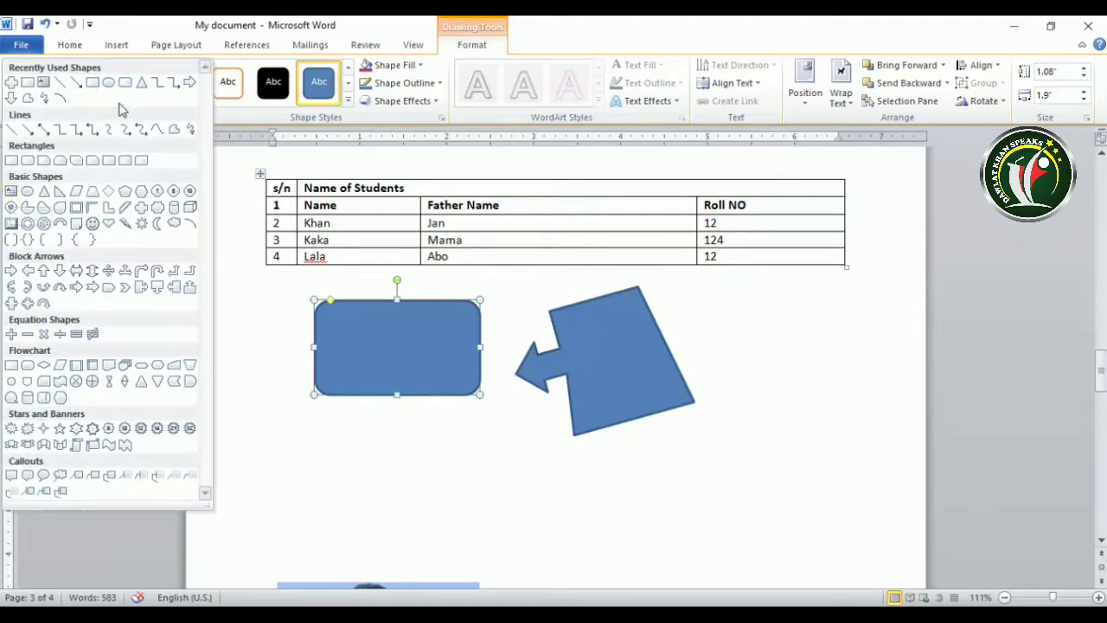
{"action": "left_click", "coordinate": [232, 121]}
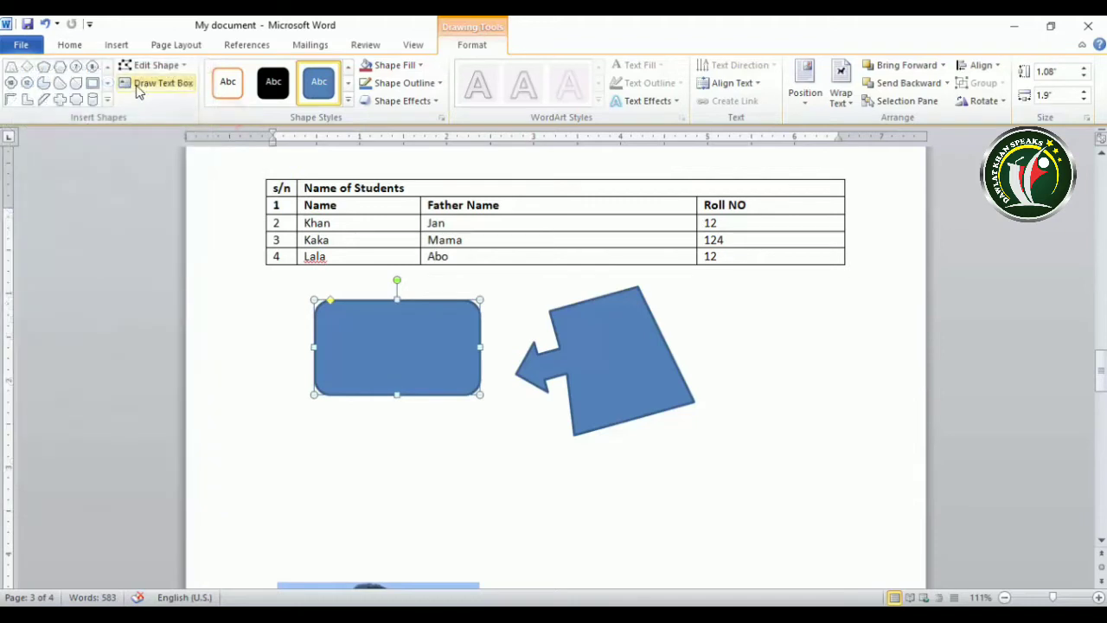
Step: Draw a text box inside the rounded rectangle and widen it to 1.18 inches
{"action": "left_click", "coordinate": [140, 89]}
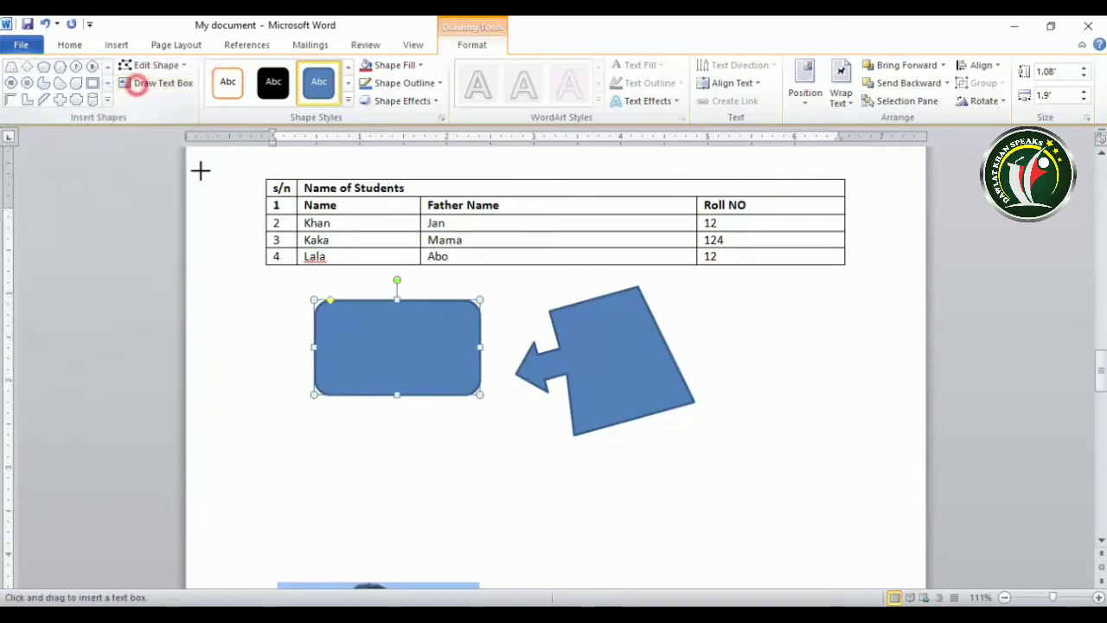
{"action": "left_click", "coordinate": [376, 340]}
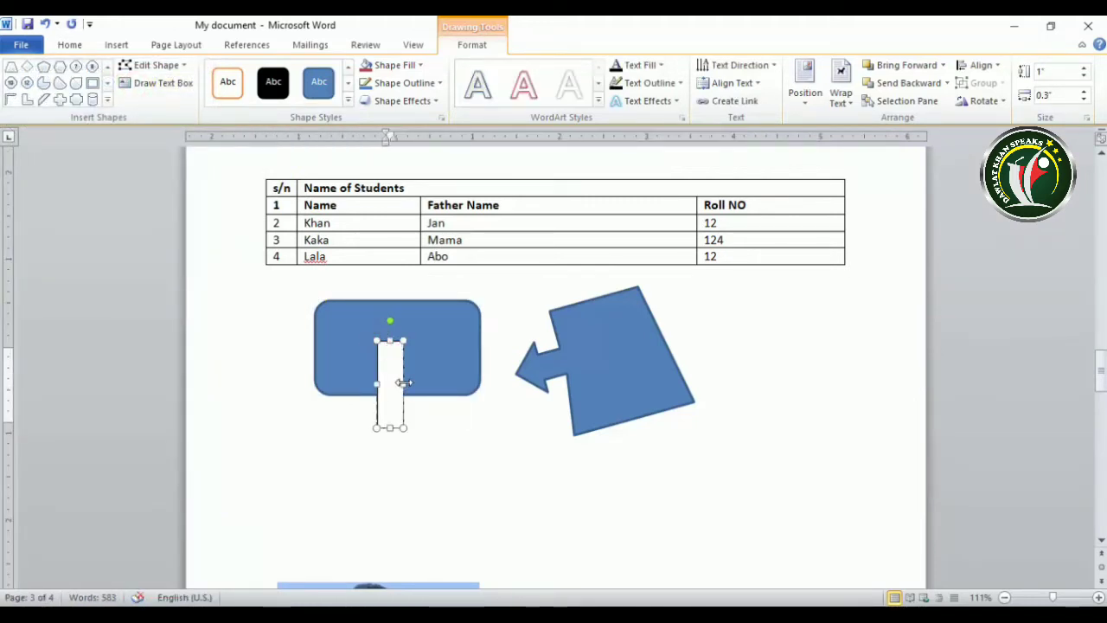
{"action": "left_click_drag", "start_coordinate": [434, 385], "coordinate": [480, 383]}
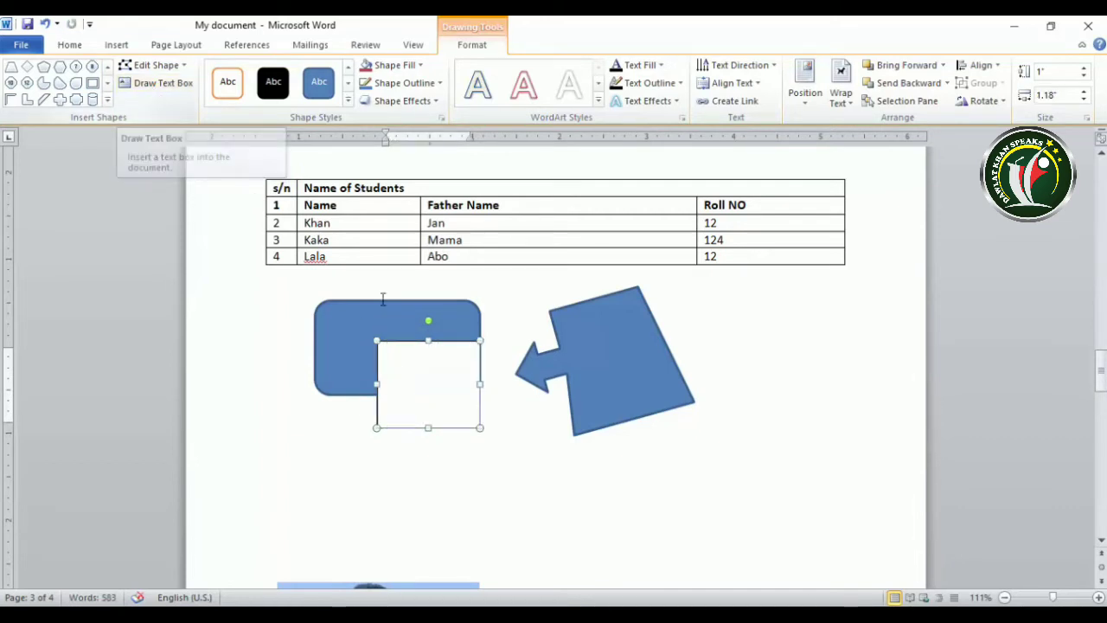
{"action": "left_click", "coordinate": [418, 379]}
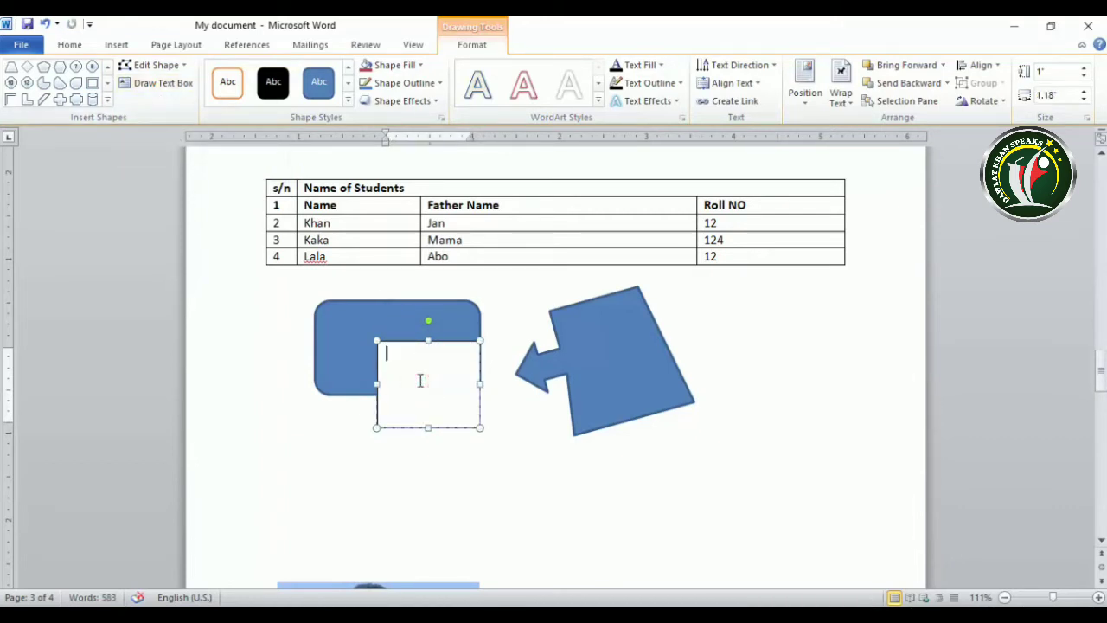
Step: Type 'Khan is the best' in the text box and enlarge the box to hold it
{"action": "type", "text": "kh"}
{"action": "type", "text": " bsest"}
{"action": "key", "text": "BackSpace"}
{"action": "key", "text": "BackSpace"}
{"action": "type", "text": "st"}
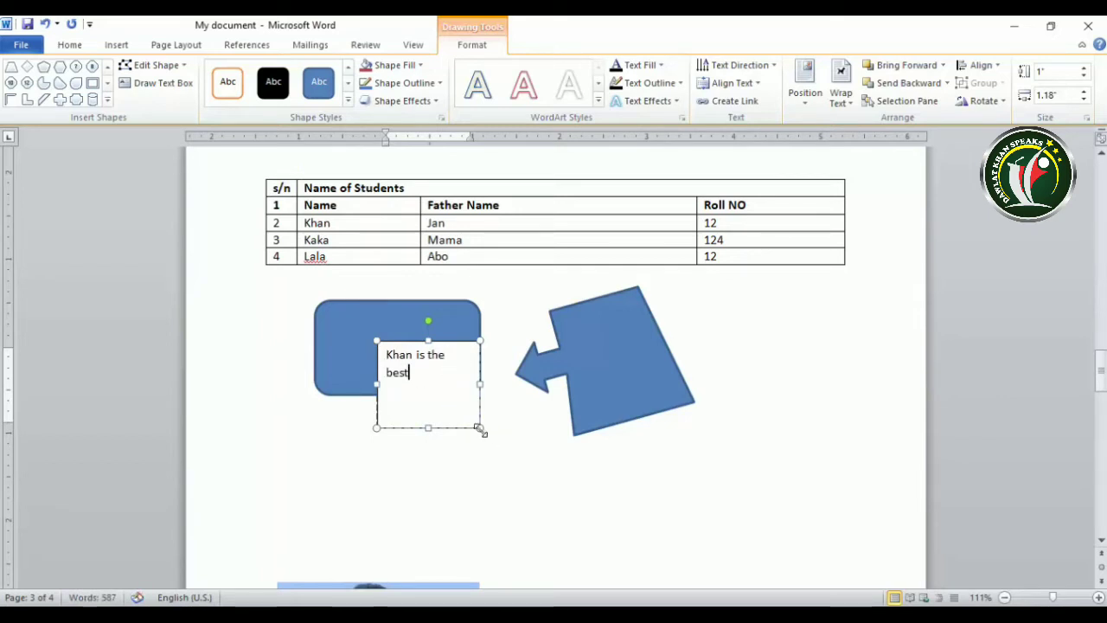
{"action": "left_click_drag", "start_coordinate": [480, 428], "coordinate": [510, 446]}
{"action": "left_click", "coordinate": [450, 389]}
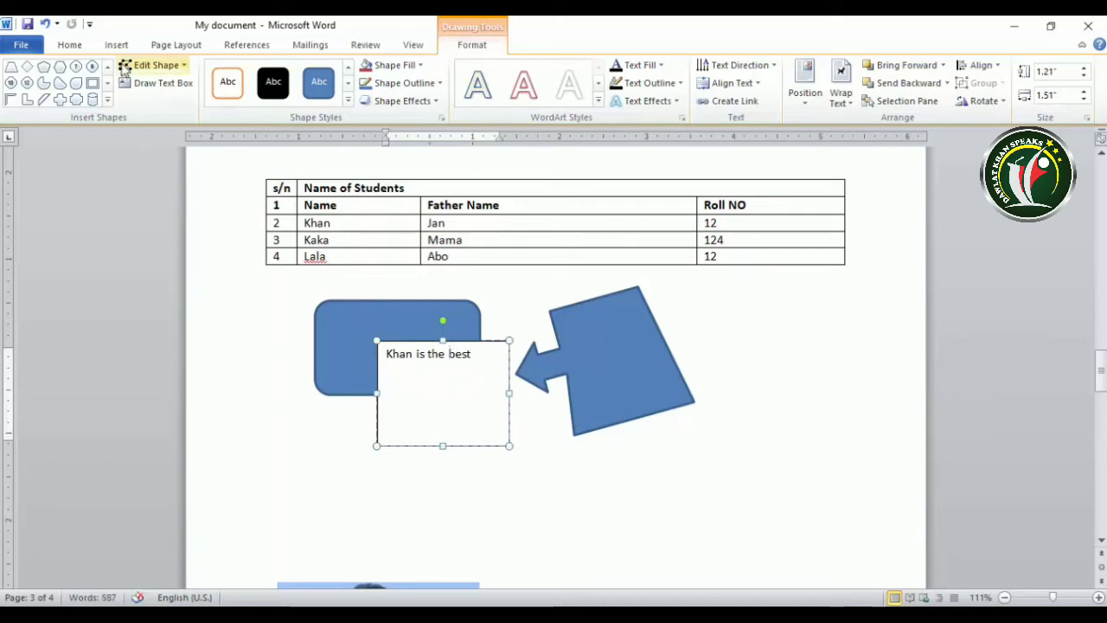
Step: Resize the text box so the sentence fits on one line, then reselect the rounded rectangle
{"action": "left_click", "coordinate": [538, 291]}
{"action": "left_click", "coordinate": [424, 356]}
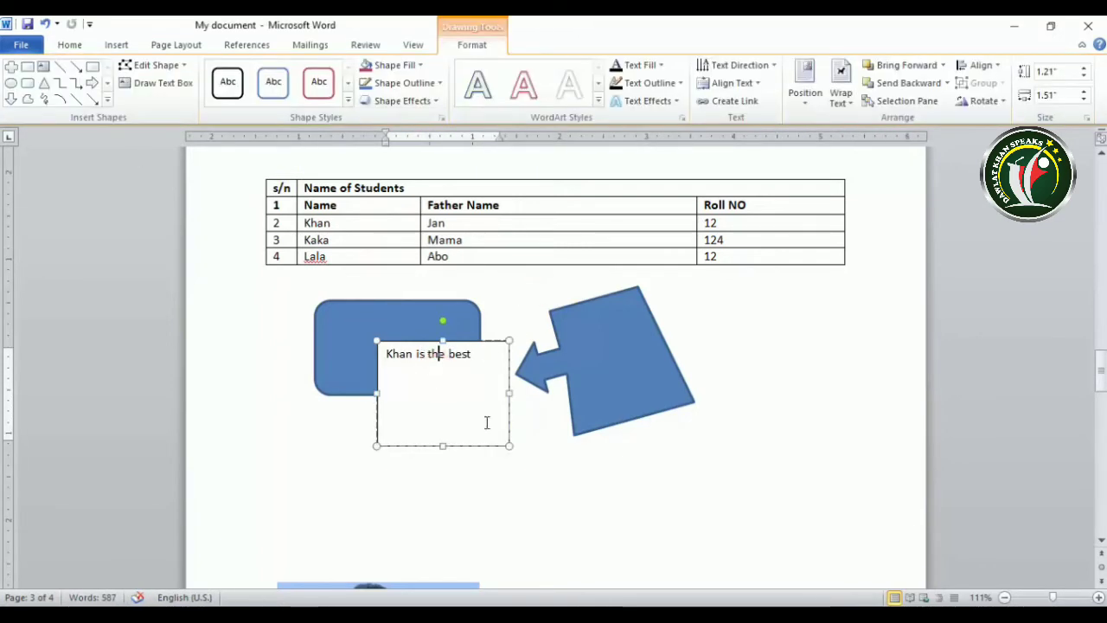
{"action": "left_click_drag", "start_coordinate": [510, 446], "coordinate": [452, 405]}
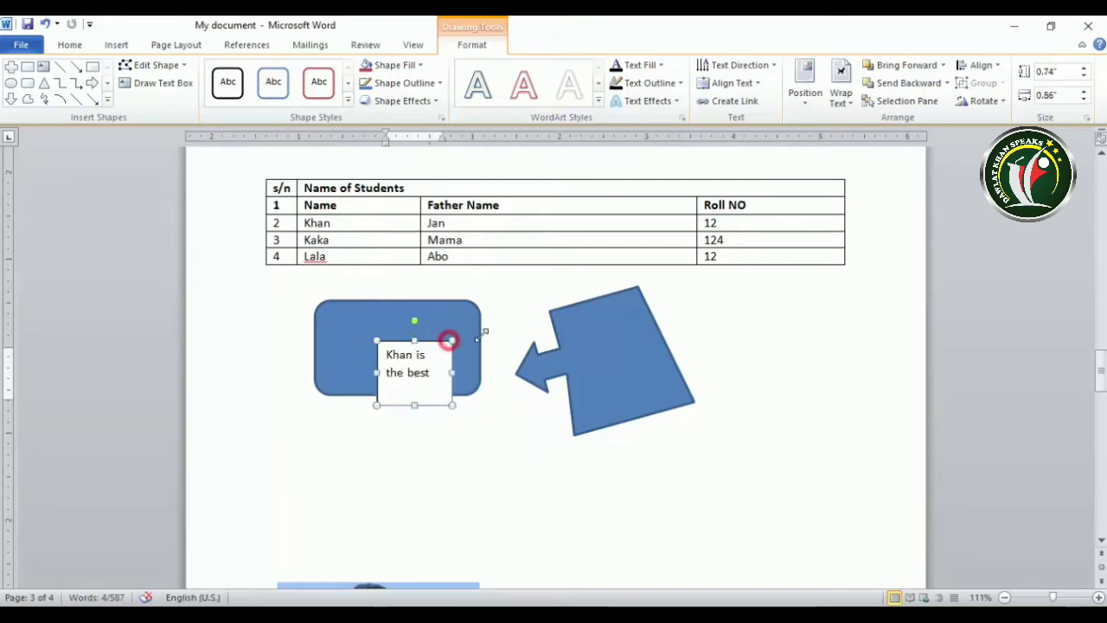
{"action": "left_click_drag", "start_coordinate": [450, 340], "coordinate": [496, 332]}
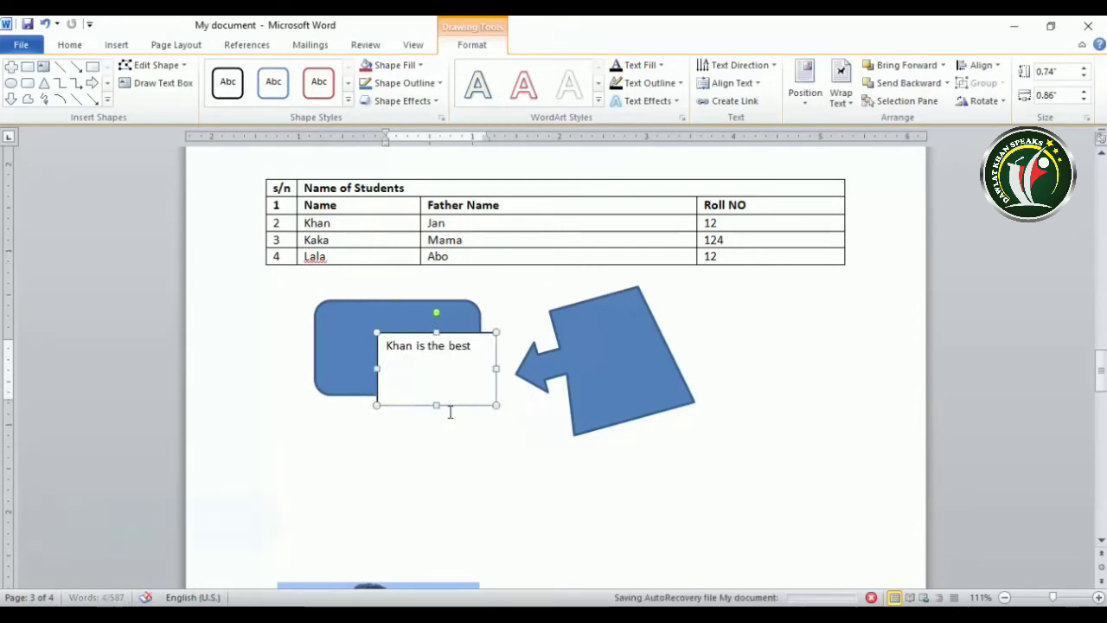
{"action": "left_click", "coordinate": [354, 327]}
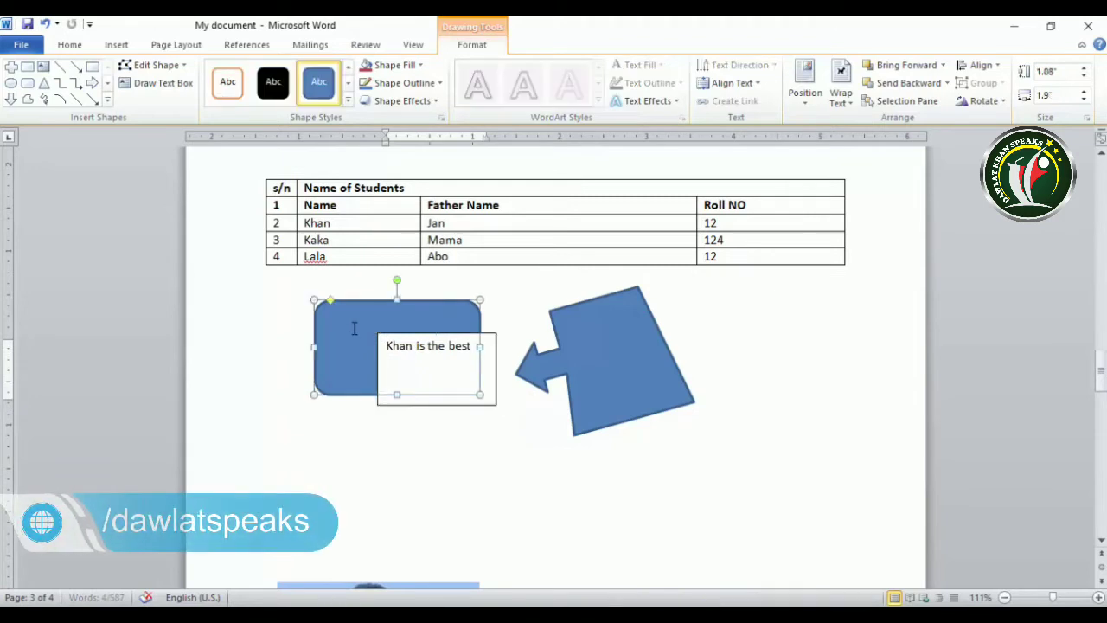
{"action": "left_click", "coordinate": [488, 400]}
{"action": "left_click", "coordinate": [380, 313]}
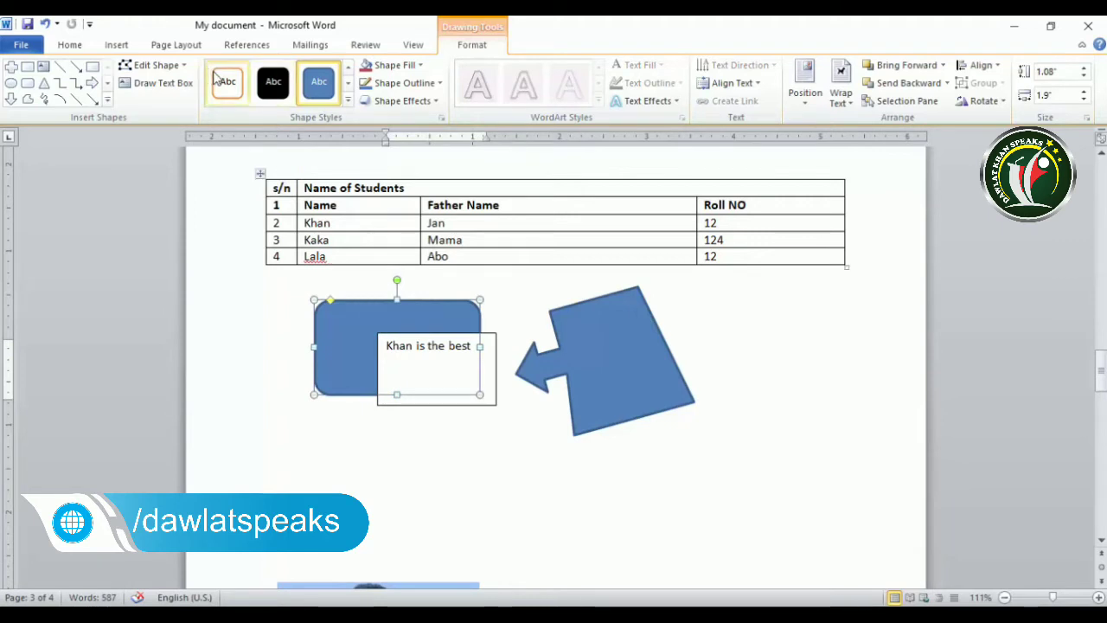
{"action": "left_click", "coordinate": [354, 317]}
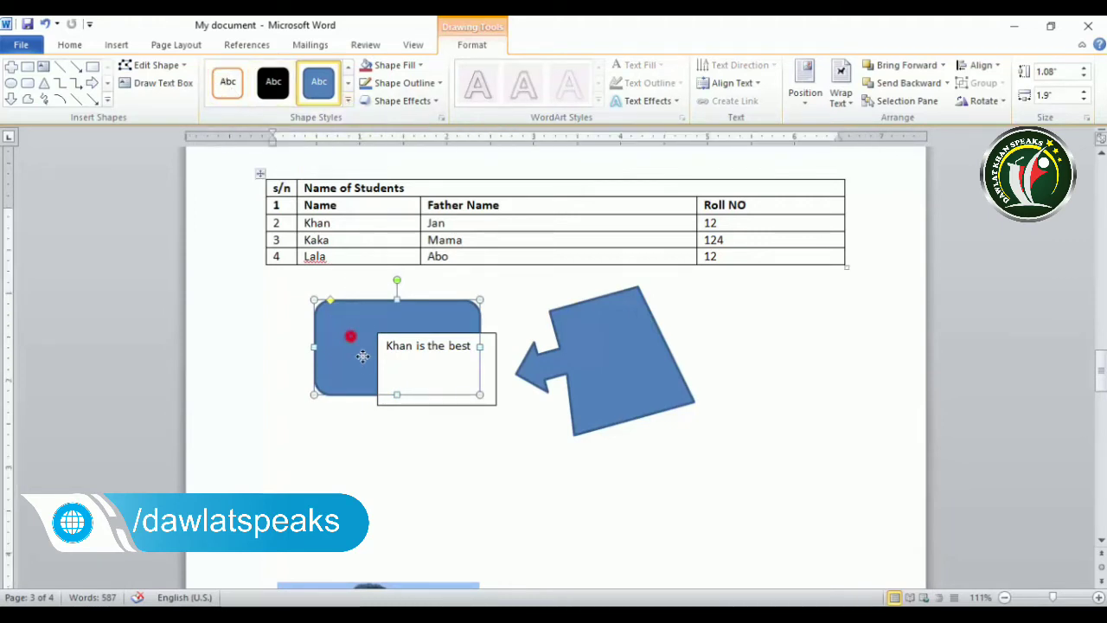
Step: Move the rounded rectangle below the text box and apply a red shape style
{"action": "left_click_drag", "start_coordinate": [362, 355], "coordinate": [463, 497]}
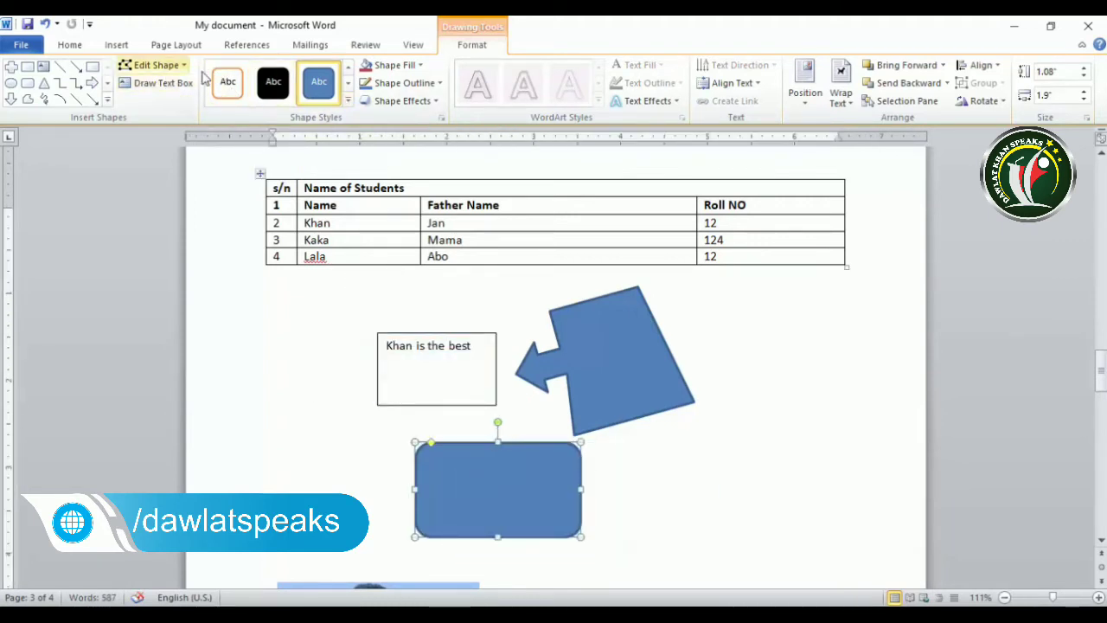
{"action": "left_click", "coordinate": [347, 100]}
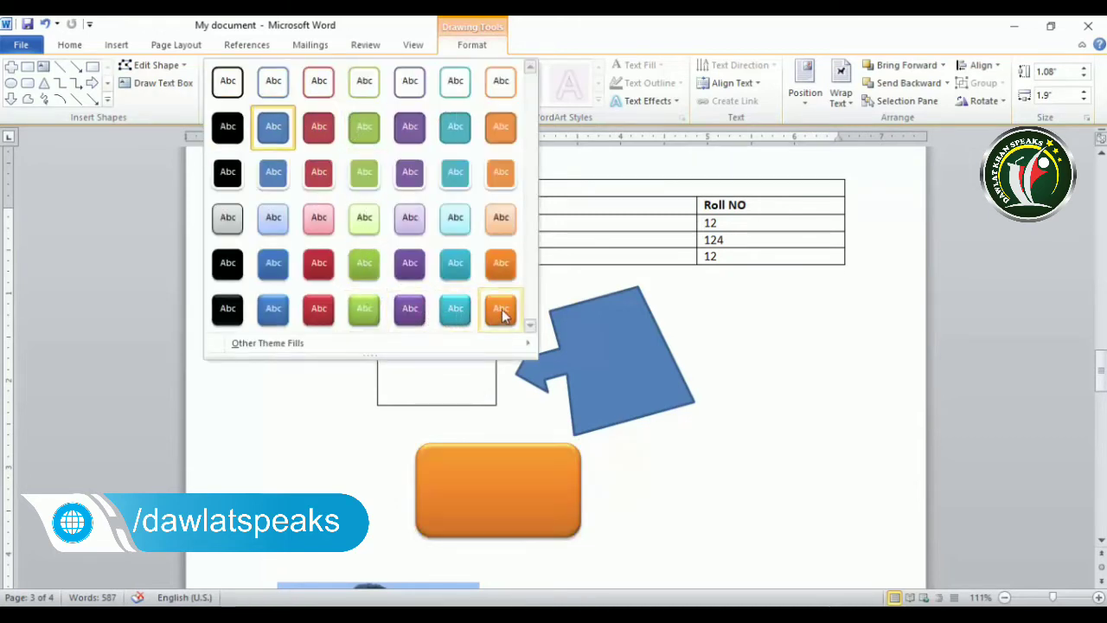
{"action": "left_click", "coordinate": [321, 316]}
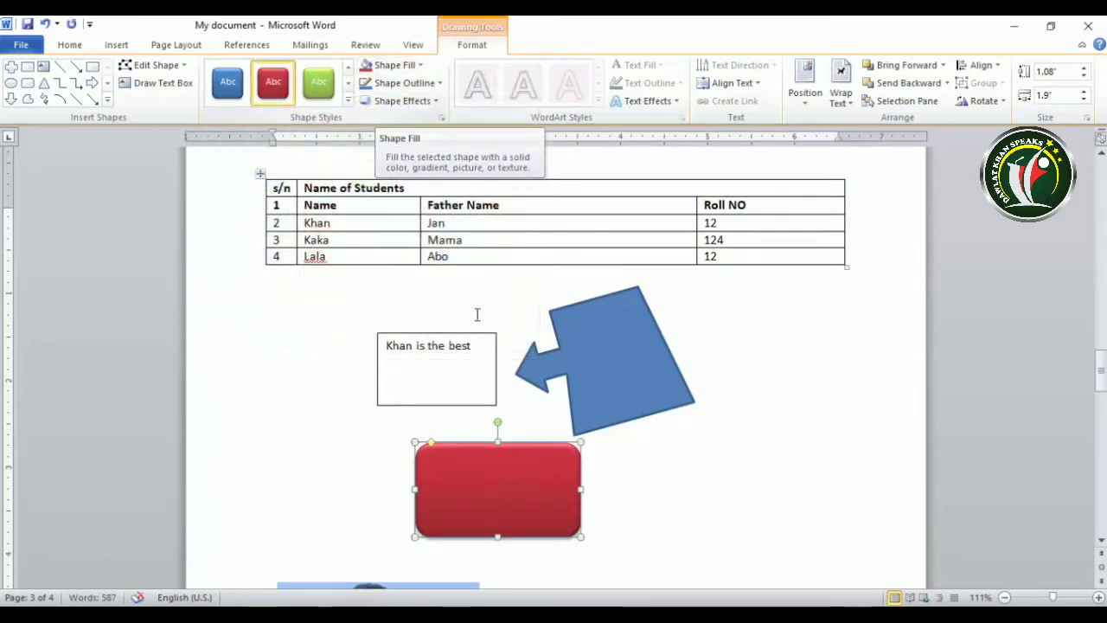
Step: Add the text 'khan' inside the red rectangle and select it
{"action": "right_click", "coordinate": [480, 489]}
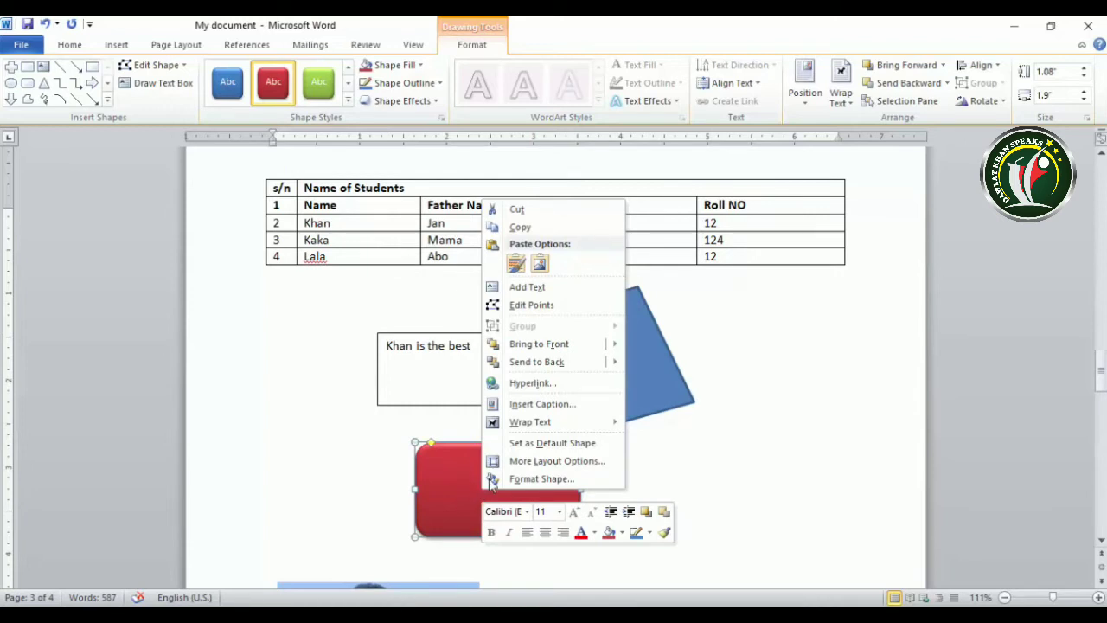
{"action": "left_click", "coordinate": [523, 287]}
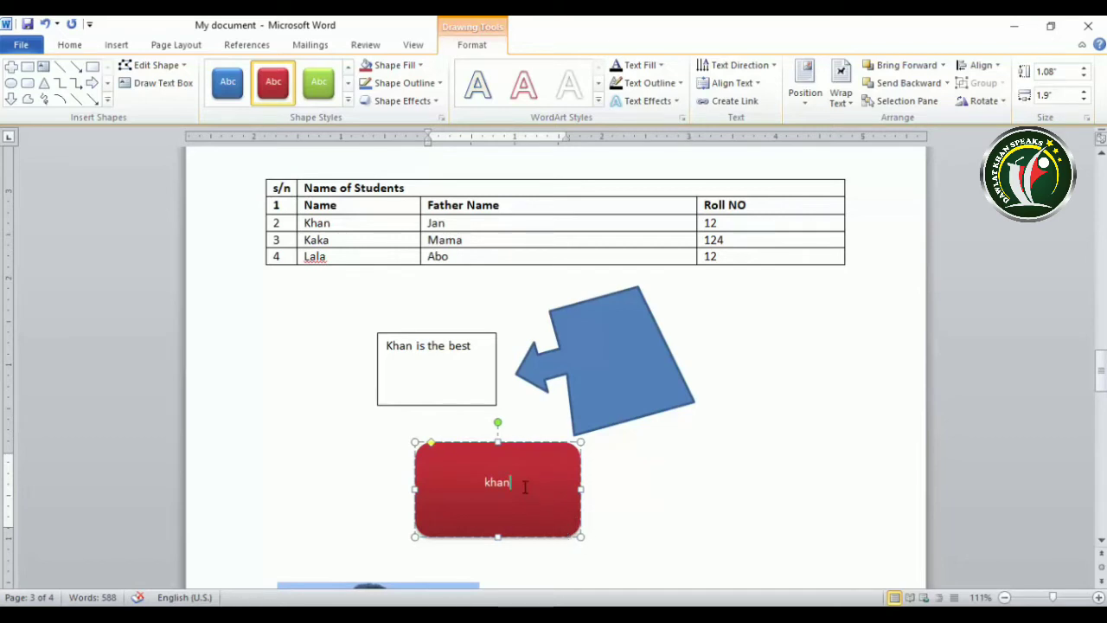
{"action": "left_click_drag", "start_coordinate": [525, 487], "coordinate": [443, 487]}
Step: Make the word KHAN bold in the Algerian font at 14 pt
{"action": "left_click", "coordinate": [84, 43]}
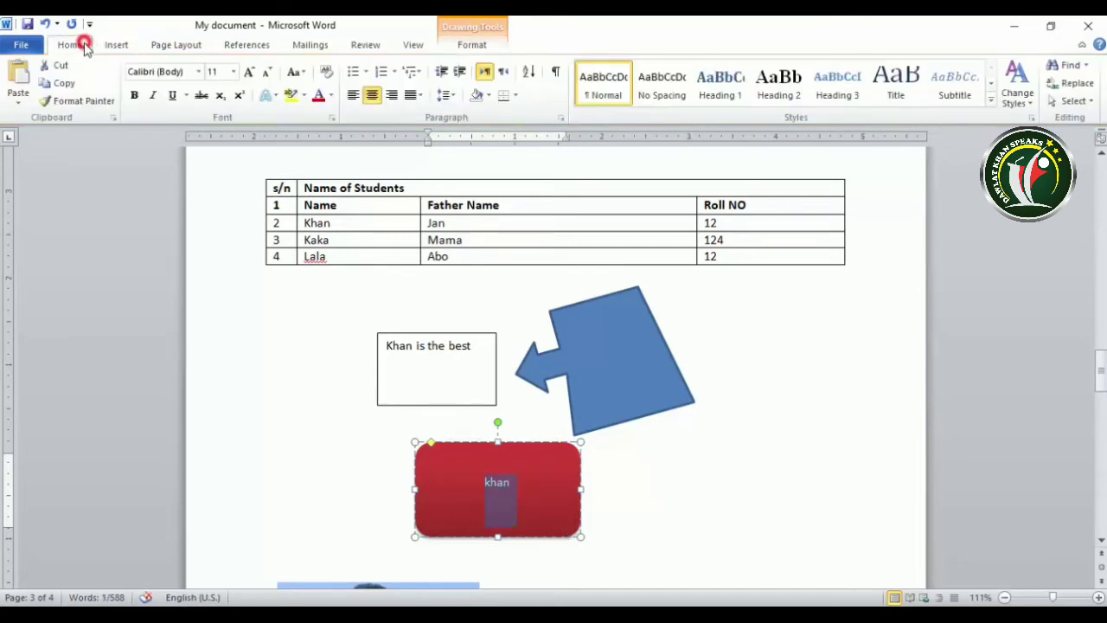
{"action": "left_click", "coordinate": [135, 95]}
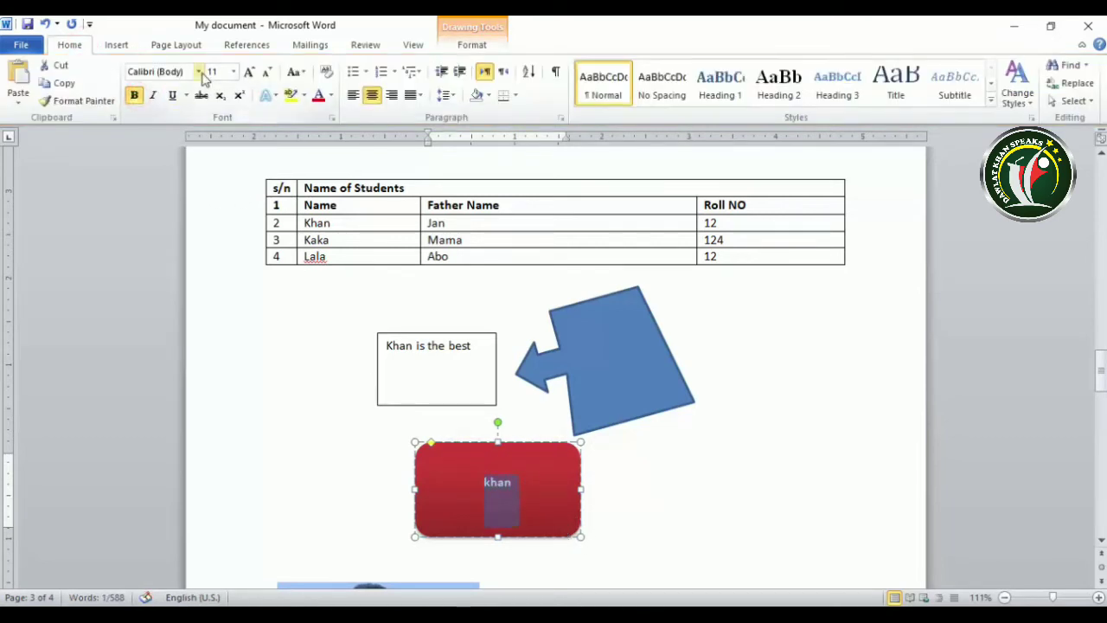
{"action": "left_click", "coordinate": [198, 71]}
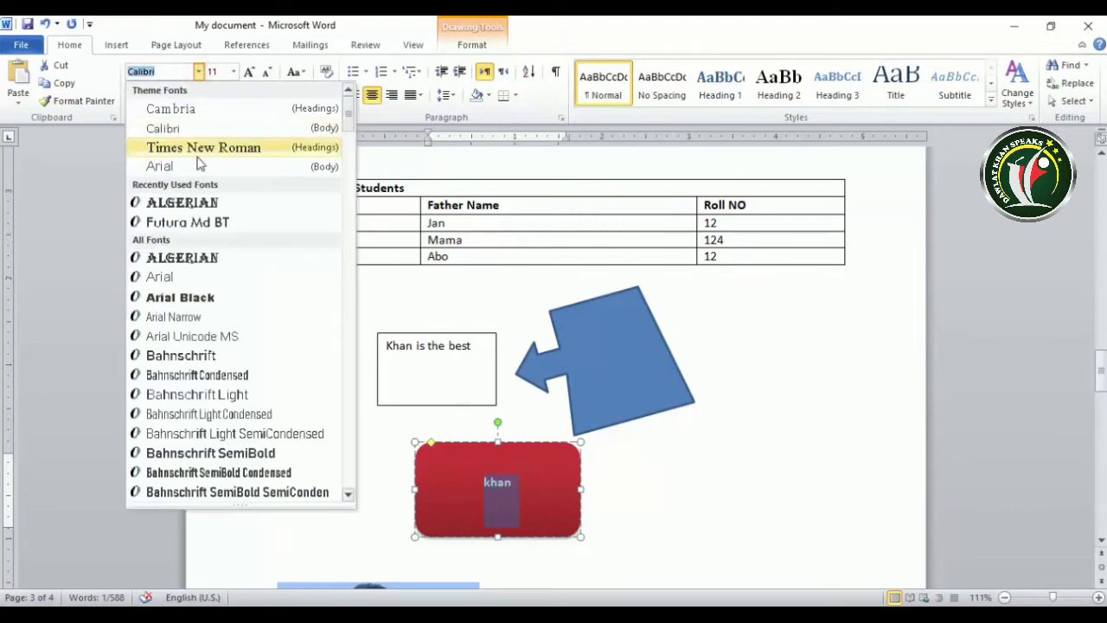
{"action": "left_click", "coordinate": [181, 203]}
{"action": "left_click", "coordinate": [249, 72]}
{"action": "left_click", "coordinate": [249, 73]}
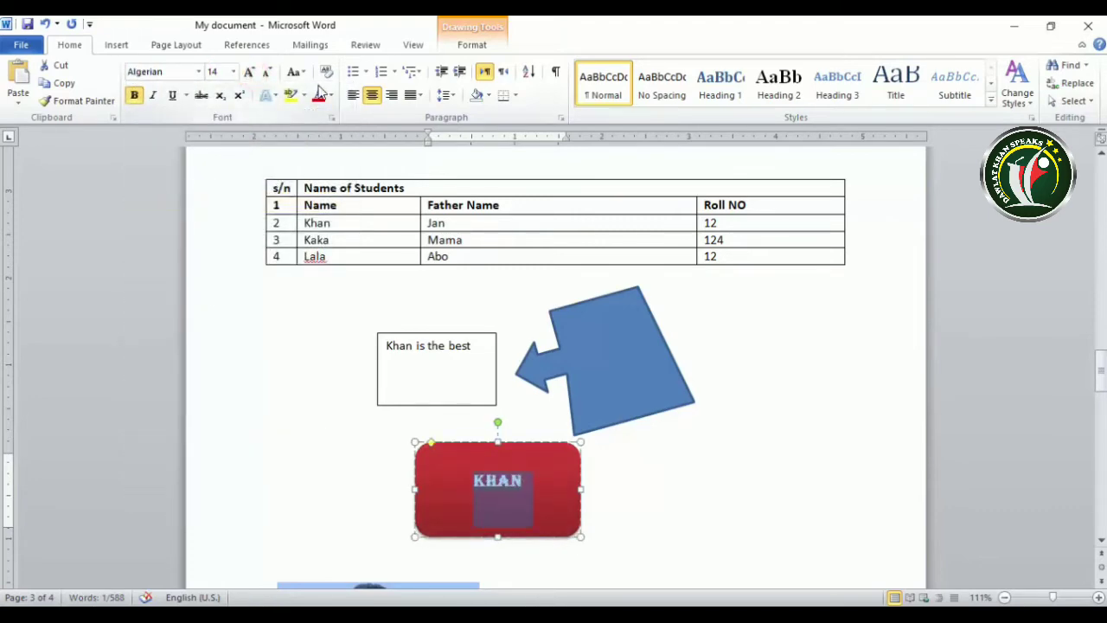
Step: Clear the text selection and select the KHAN shape as a whole object
{"action": "left_click", "coordinate": [548, 493]}
{"action": "left_click", "coordinate": [684, 492]}
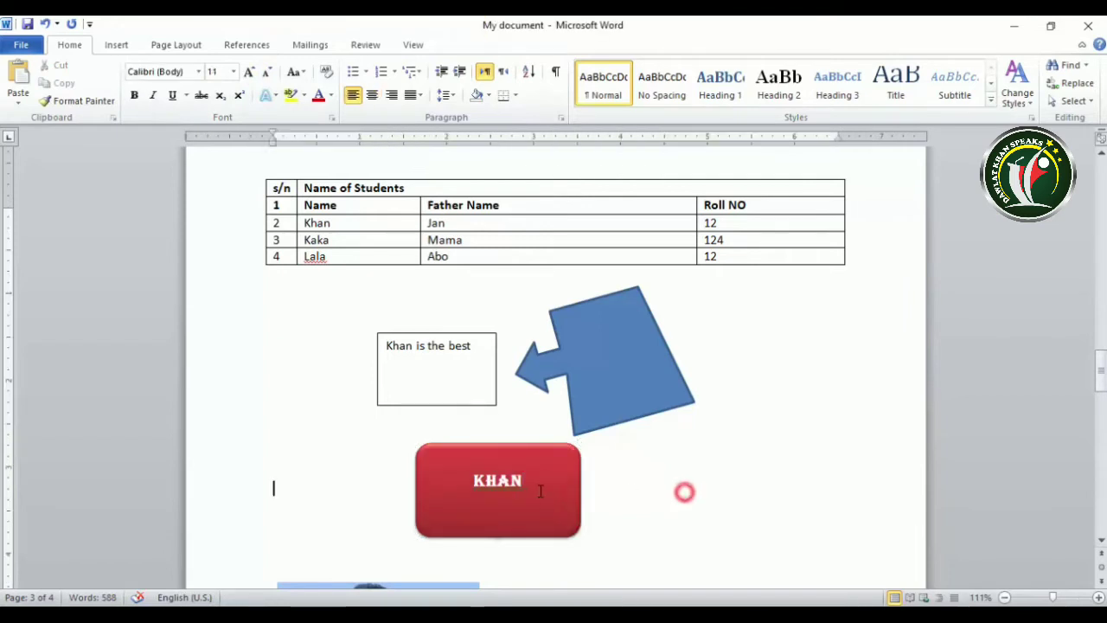
{"action": "left_click", "coordinate": [539, 490]}
{"action": "left_click", "coordinate": [483, 451]}
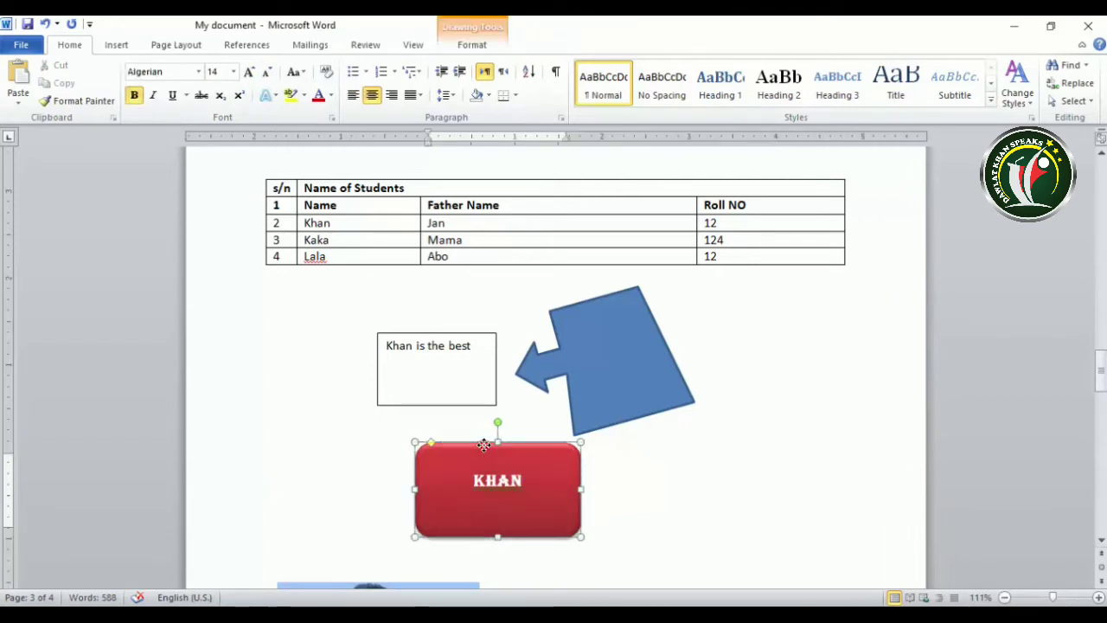
{"action": "left_click", "coordinate": [472, 44]}
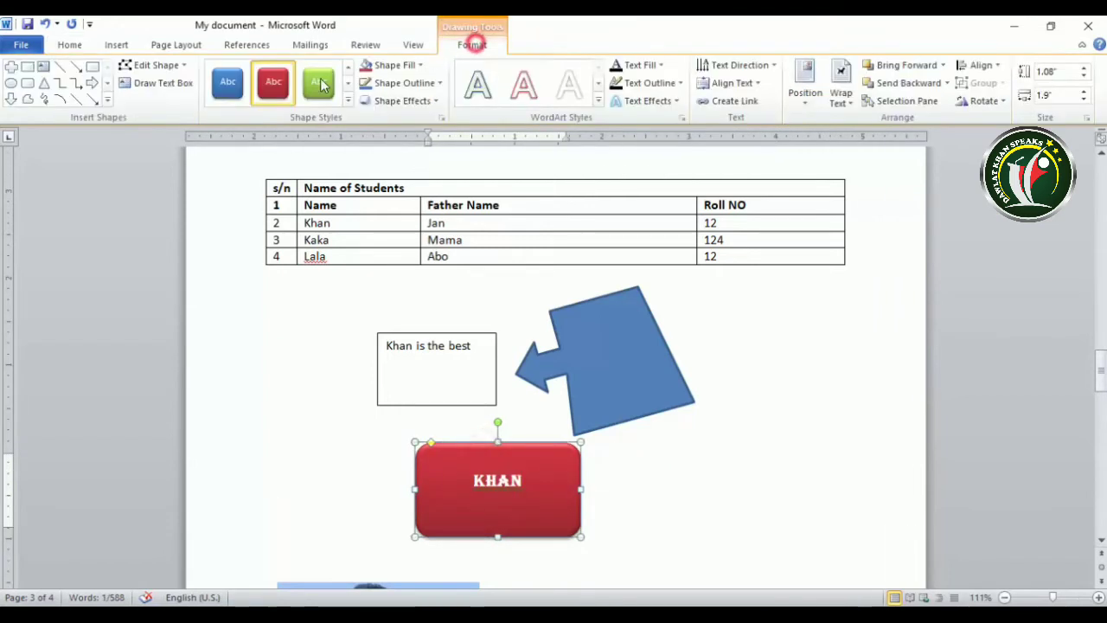
Step: Fill the arrow shape with the 'man' photo from the Desktop
{"action": "left_click", "coordinate": [406, 67]}
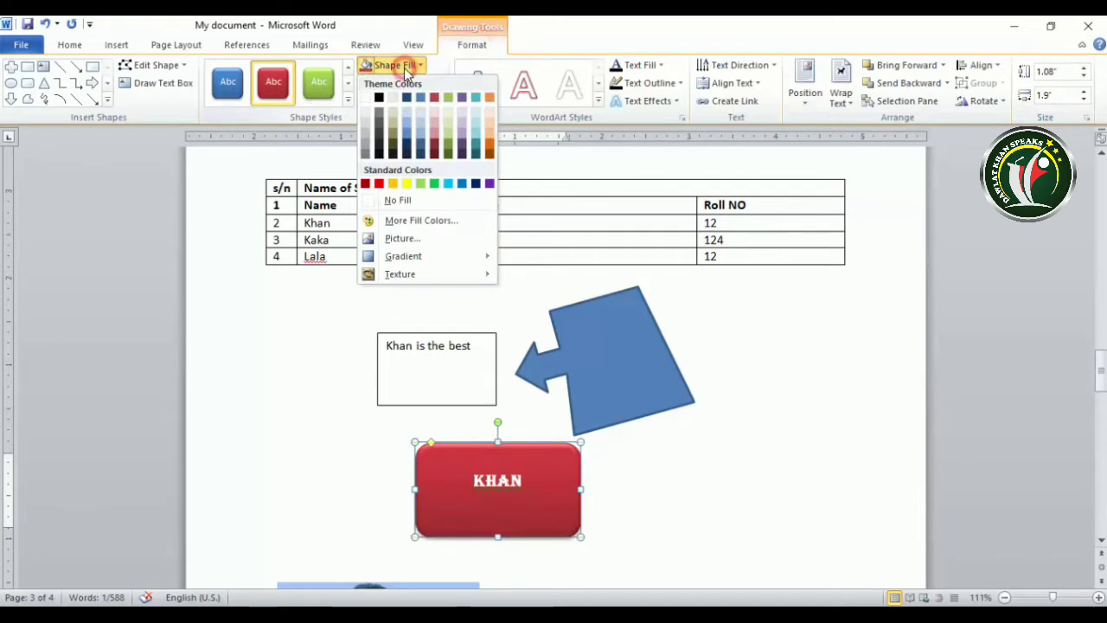
{"action": "left_click", "coordinate": [611, 369]}
{"action": "left_click", "coordinate": [611, 367]}
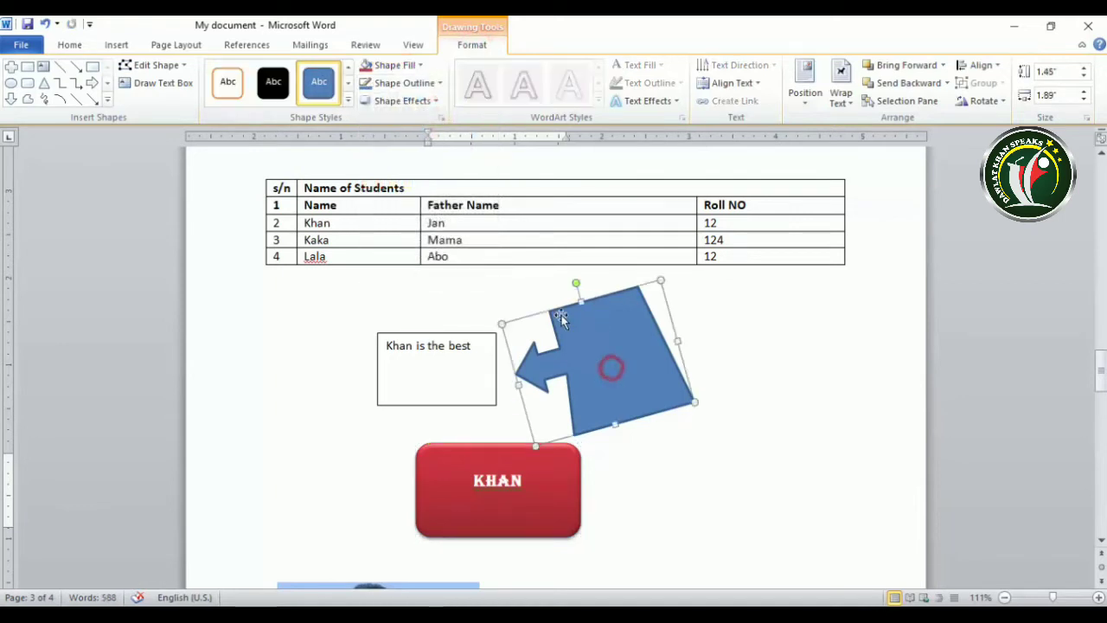
{"action": "left_click", "coordinate": [408, 69]}
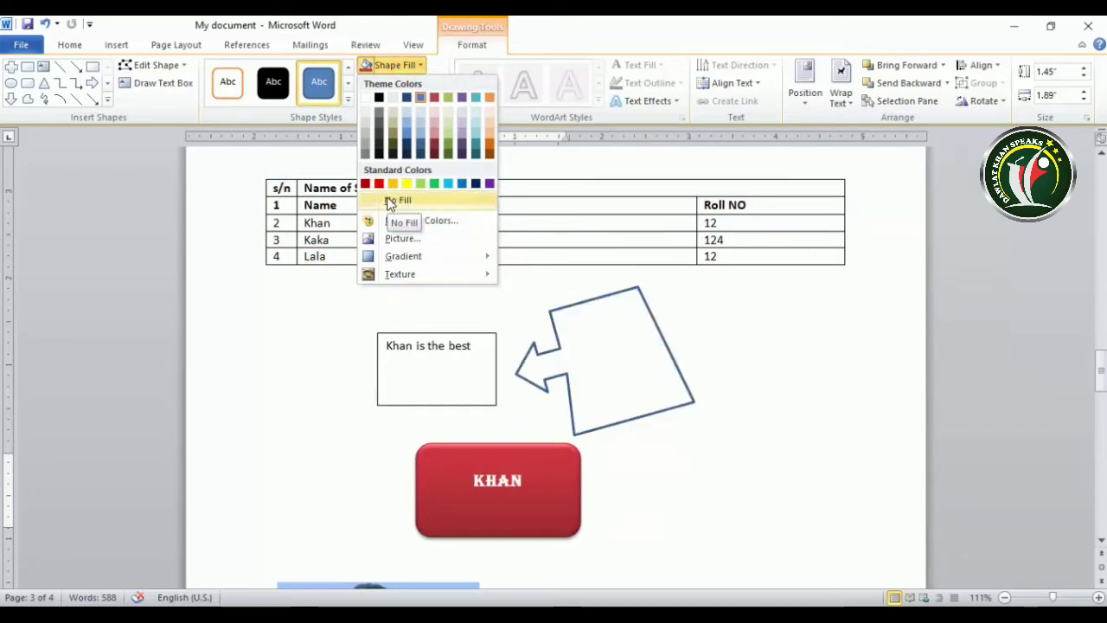
{"action": "left_click", "coordinate": [411, 242]}
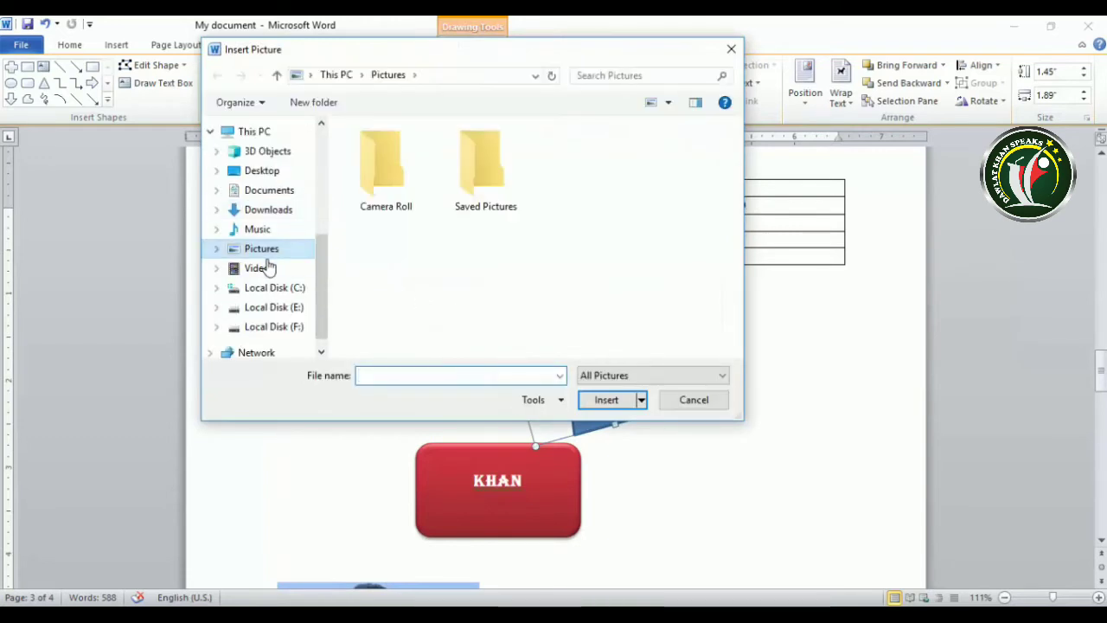
{"action": "left_click", "coordinate": [263, 171]}
{"action": "left_click", "coordinate": [389, 171]}
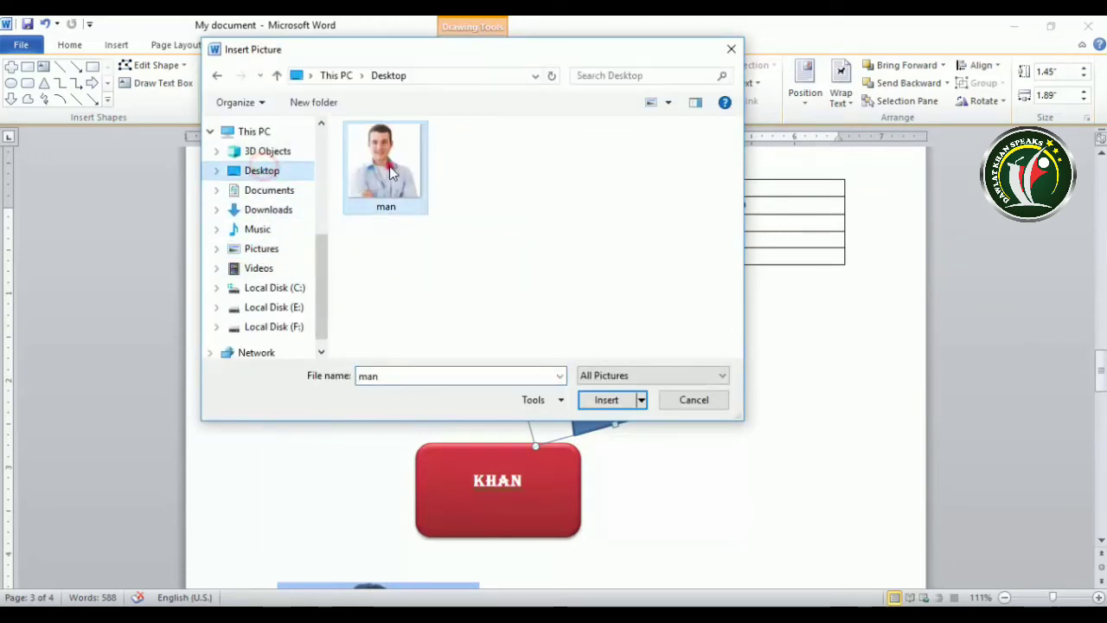
{"action": "left_click", "coordinate": [608, 400]}
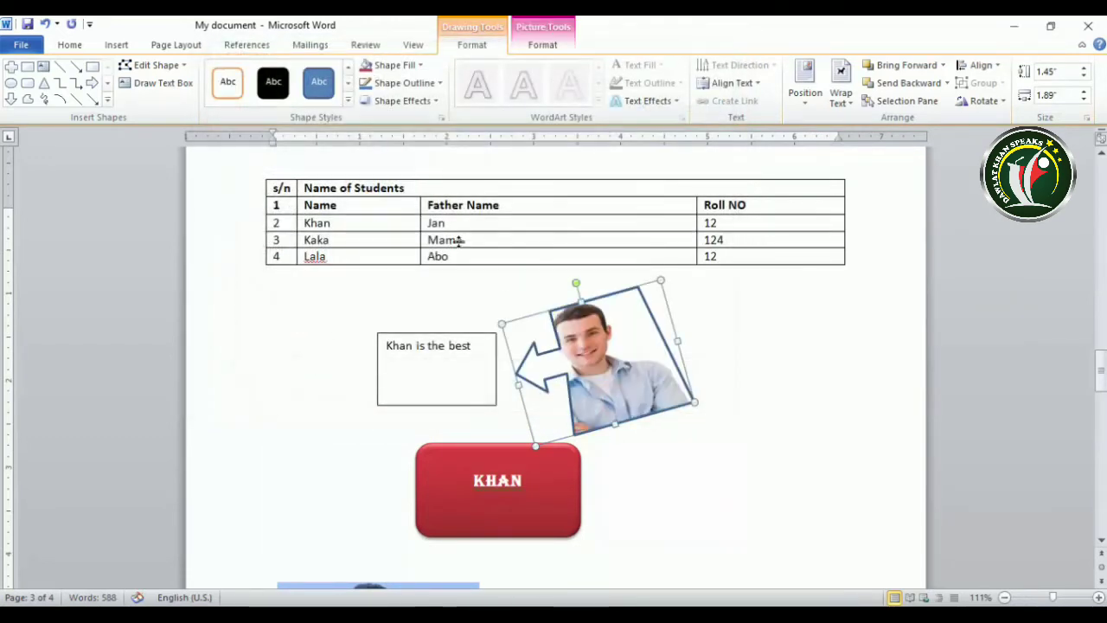
{"action": "left_click", "coordinate": [394, 65]}
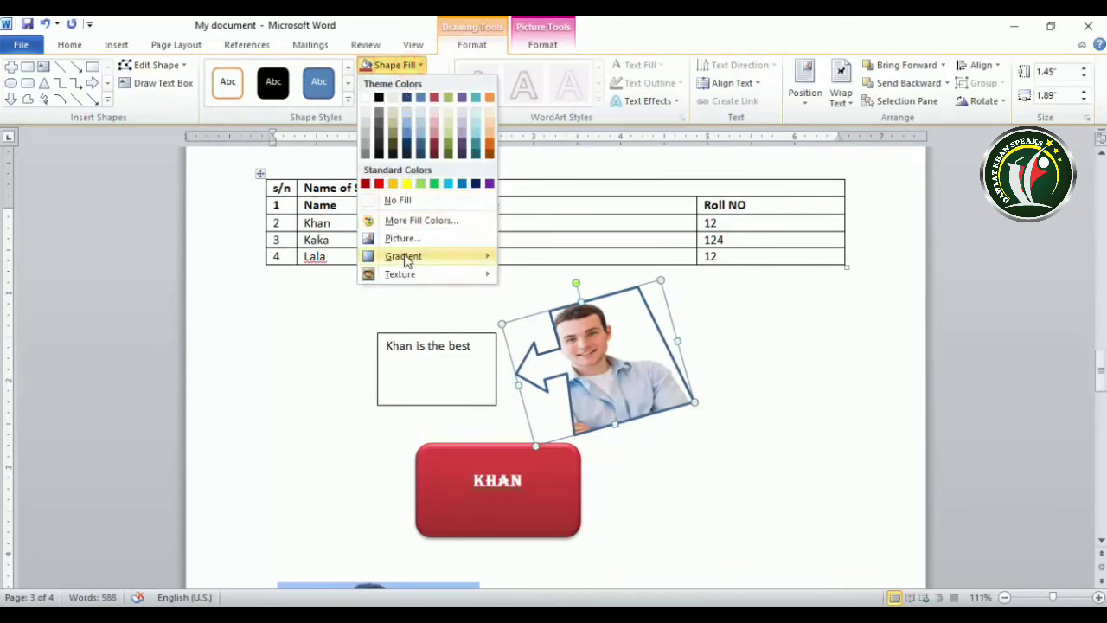
Step: Give the arrow a dark From Center gradient, then the Water droplets texture, and shift it right
{"action": "mouse_move", "coordinate": [434, 262]}
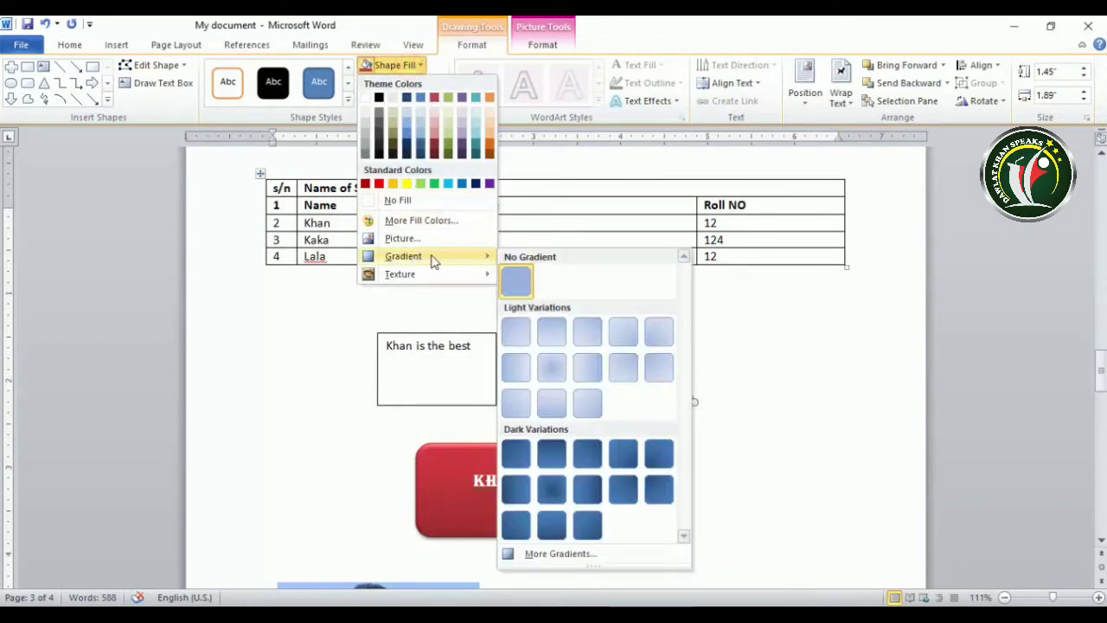
{"action": "left_click", "coordinate": [551, 494]}
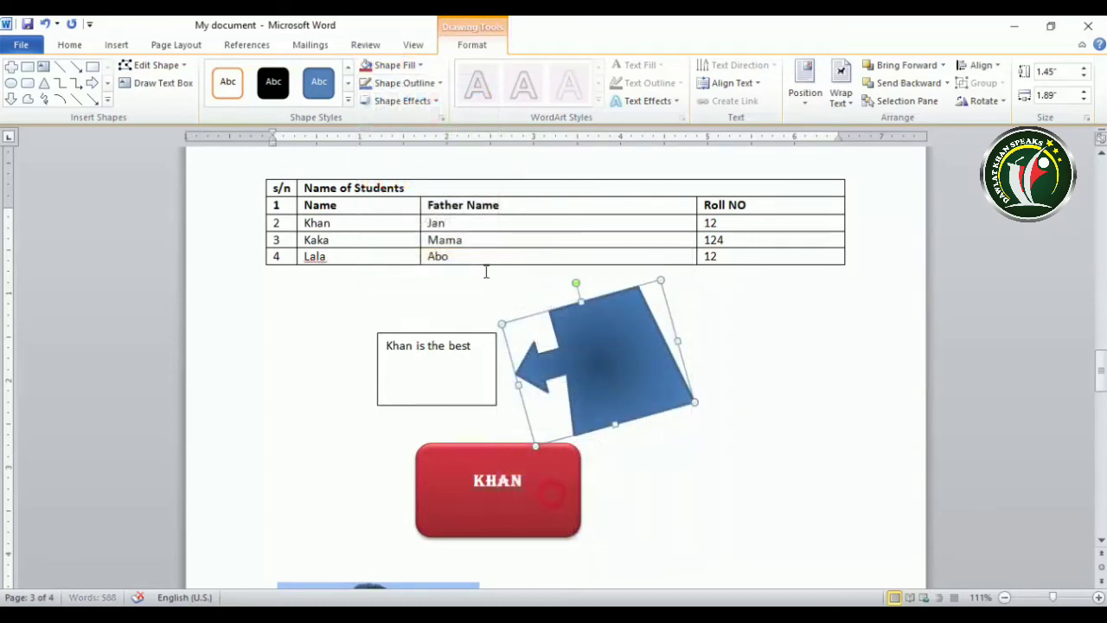
{"action": "left_click", "coordinate": [393, 65]}
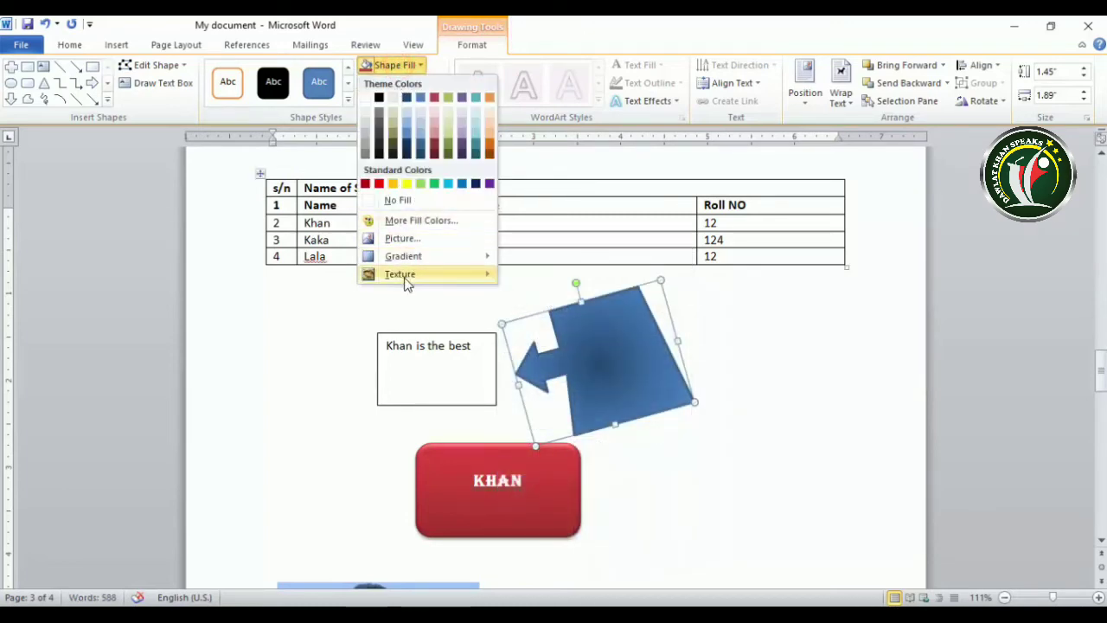
{"action": "mouse_move", "coordinate": [399, 273]}
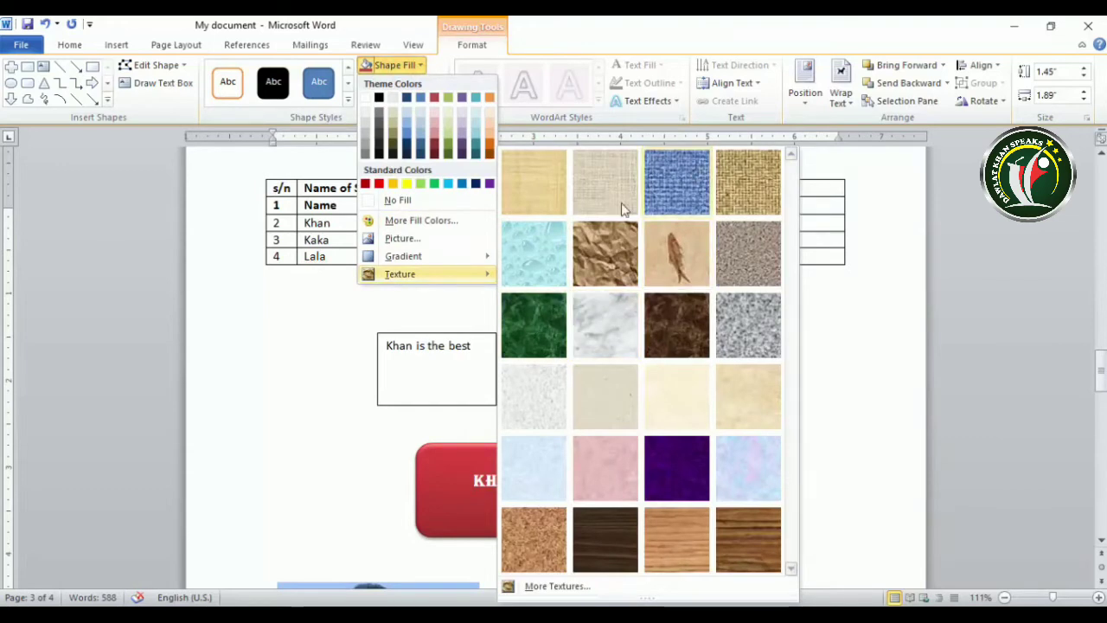
{"action": "left_click", "coordinate": [544, 255]}
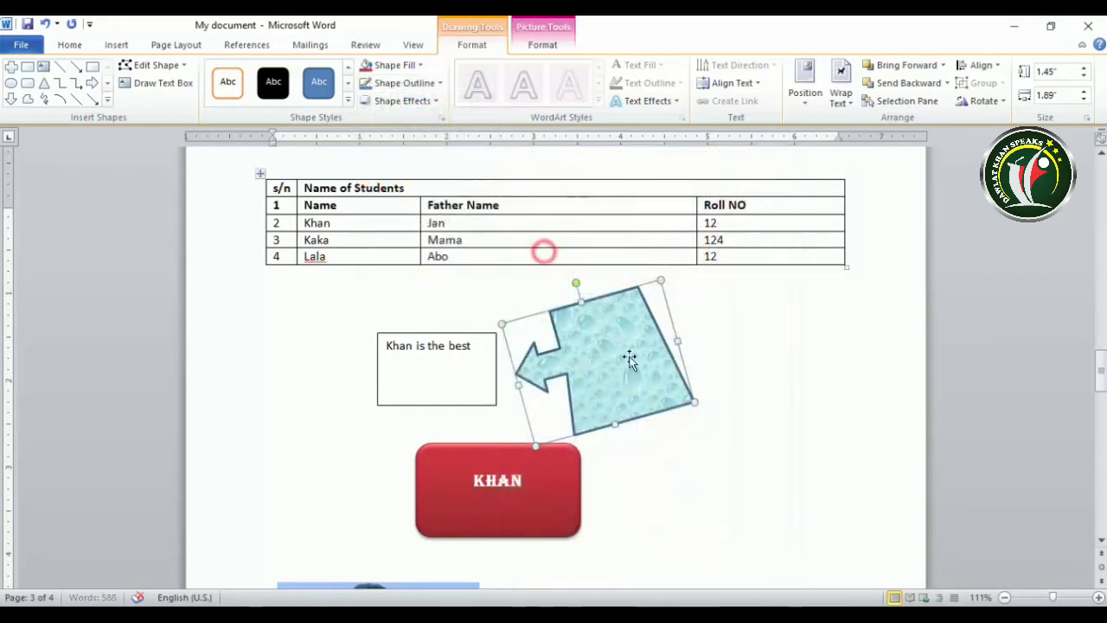
{"action": "left_click_drag", "start_coordinate": [611, 370], "coordinate": [700, 376]}
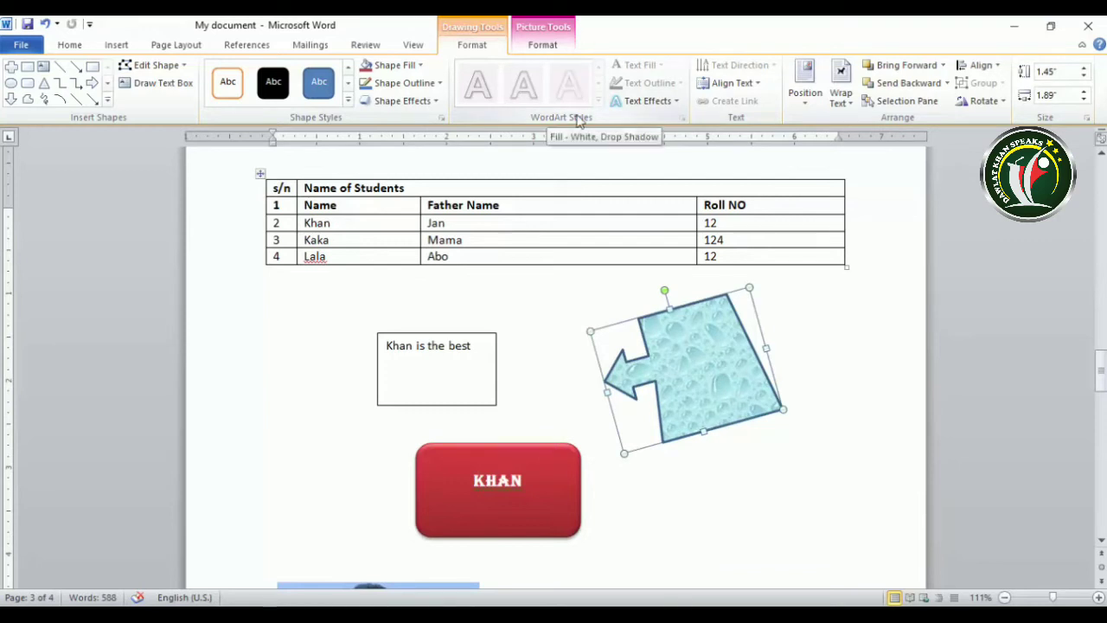
{"action": "left_click", "coordinate": [522, 486]}
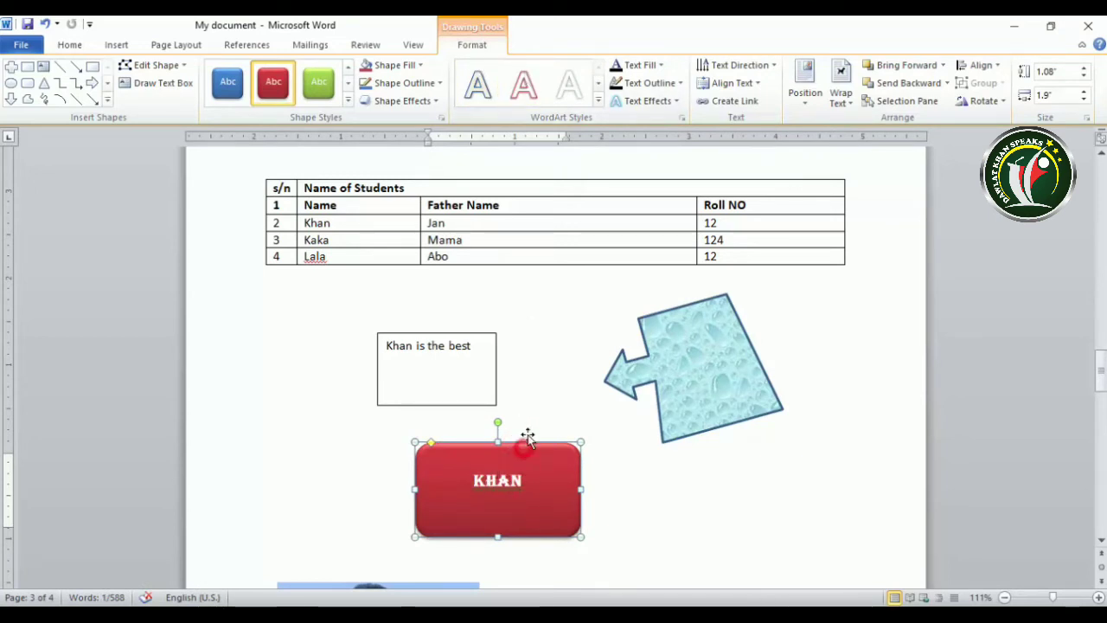
Step: Apply a gradient-outline WordArt style to KHAN with yellow text fill and a new outline colour
{"action": "left_click", "coordinate": [598, 100]}
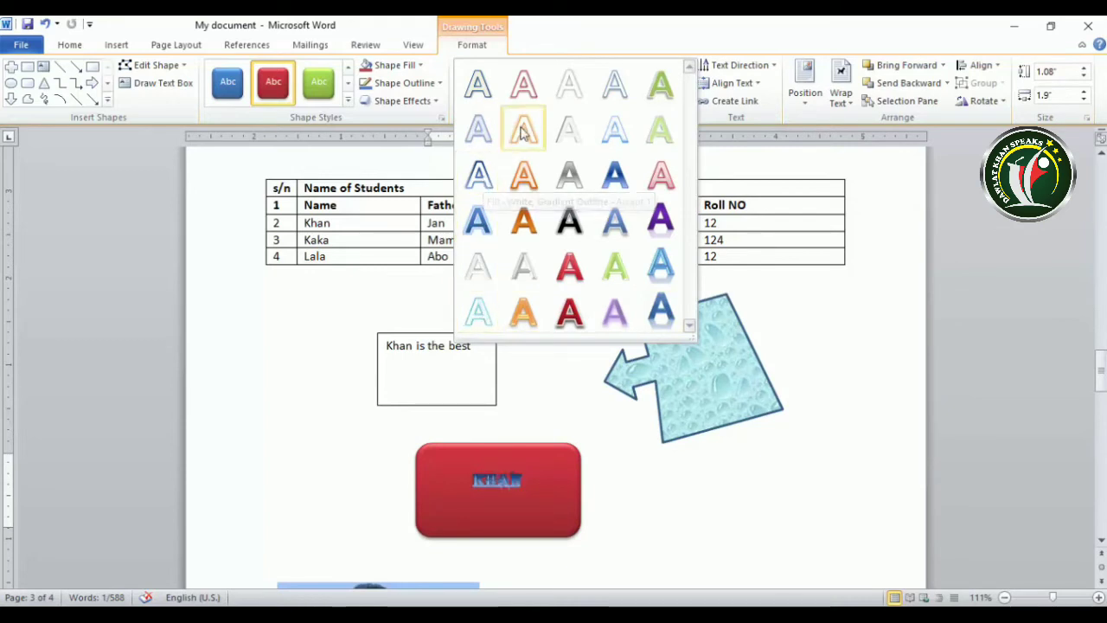
{"action": "left_click", "coordinate": [615, 131]}
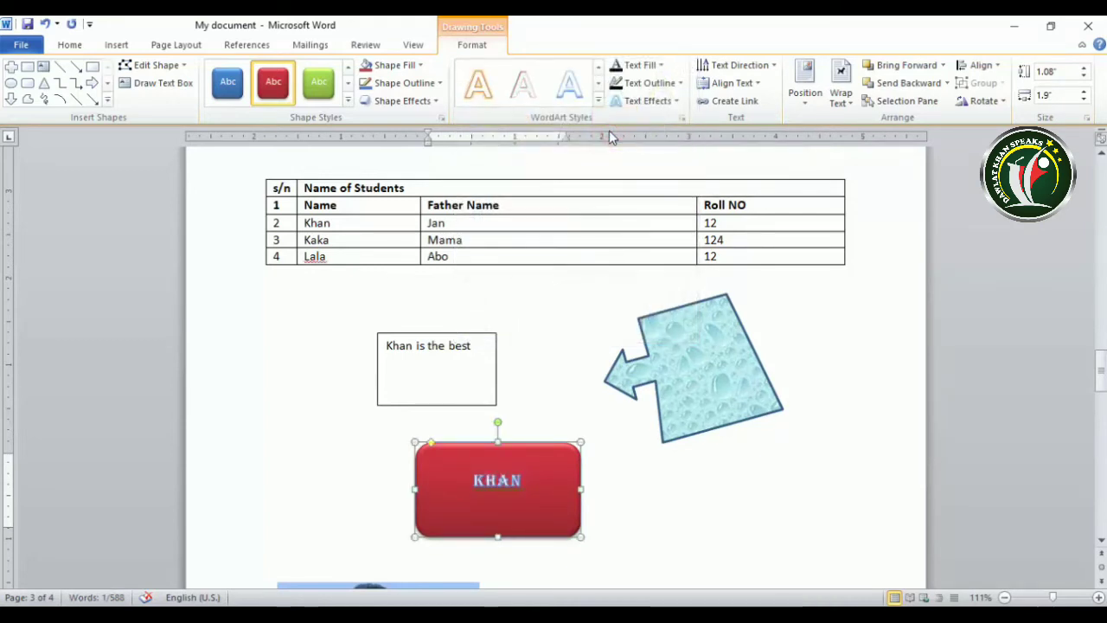
{"action": "left_click", "coordinate": [640, 65]}
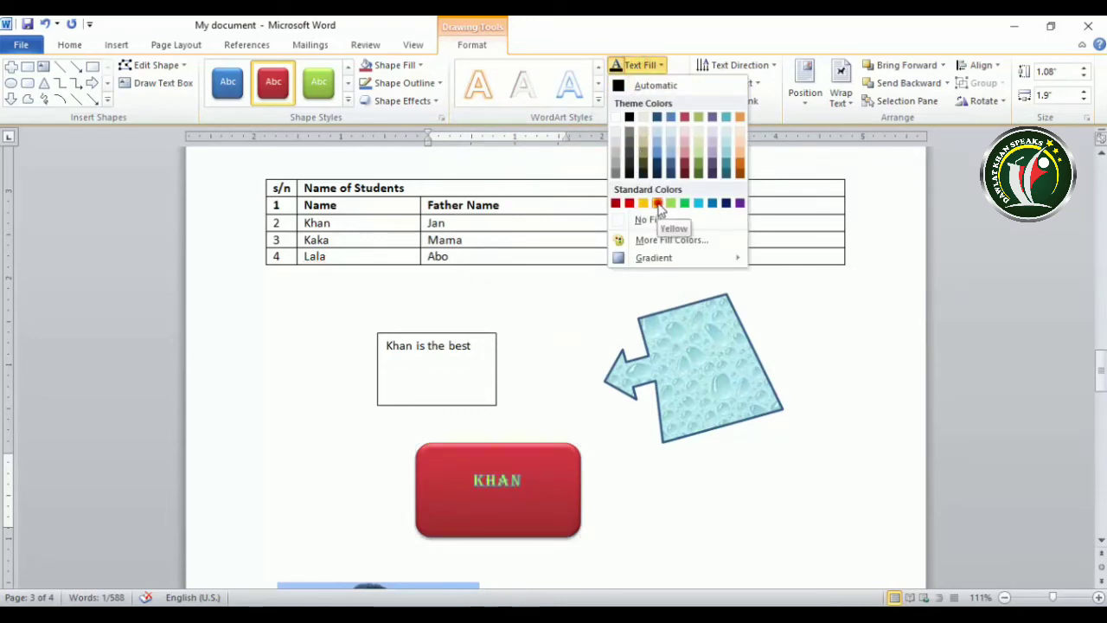
{"action": "left_click", "coordinate": [658, 203]}
{"action": "left_click", "coordinate": [650, 82]}
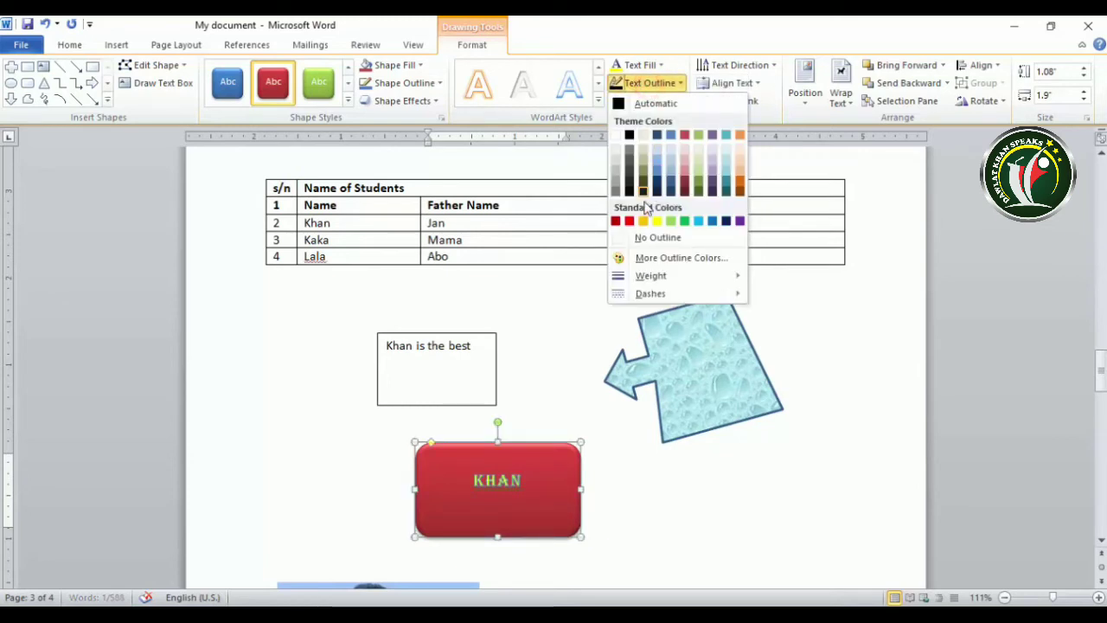
{"action": "left_click", "coordinate": [714, 184]}
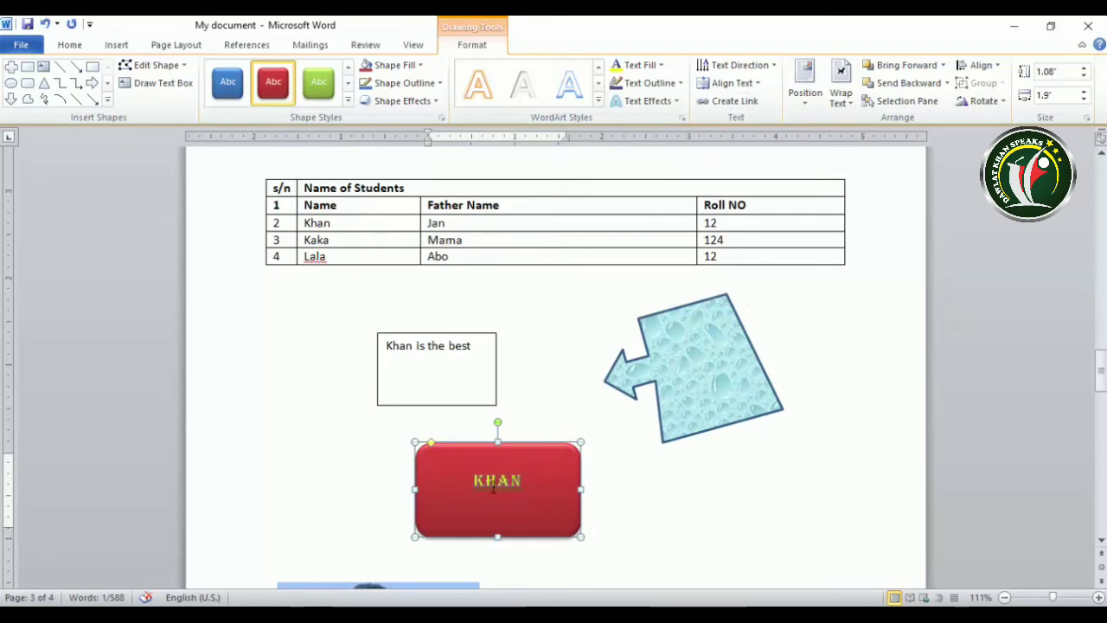
Step: Try a dark gradient text fill on KHAN, then set its text fill to No Fill
{"action": "left_click", "coordinate": [648, 65]}
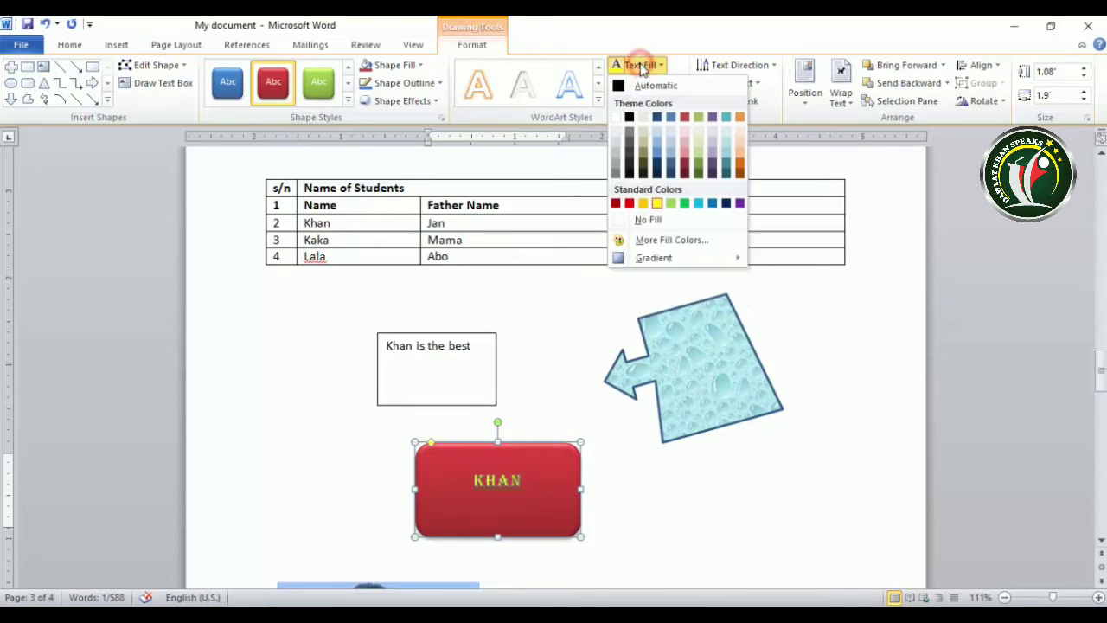
{"action": "mouse_move", "coordinate": [667, 259]}
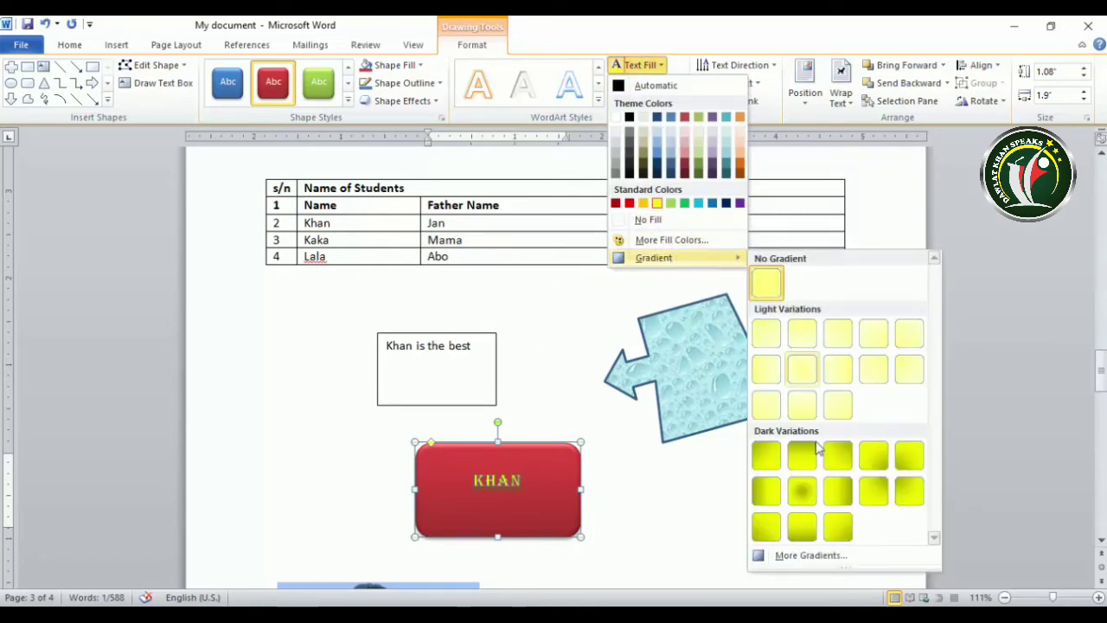
{"action": "left_click", "coordinate": [802, 493]}
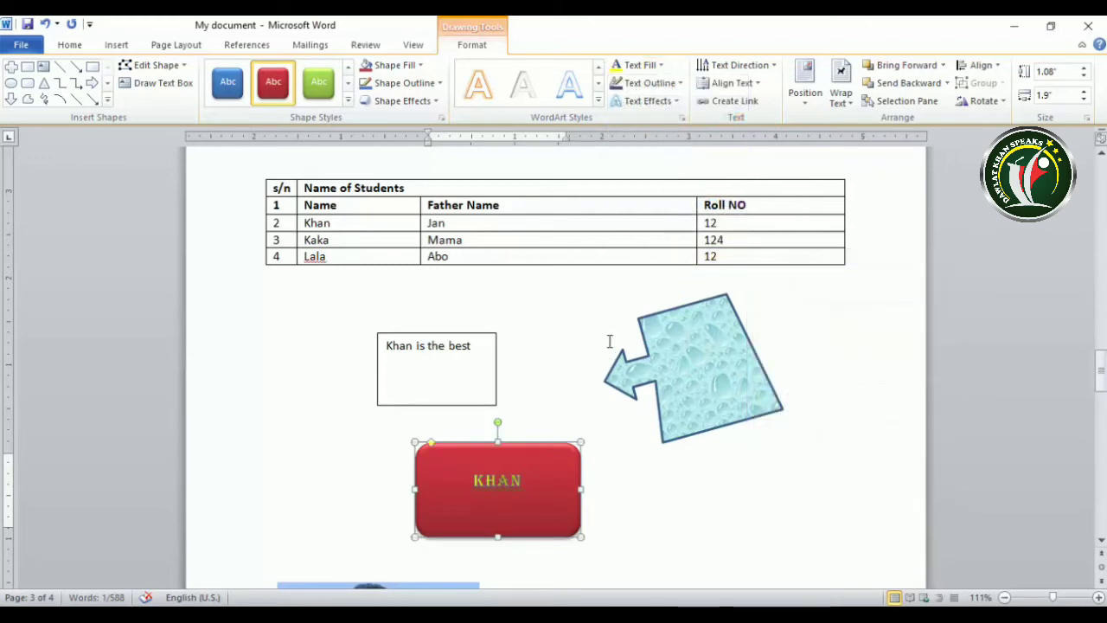
{"action": "left_click", "coordinate": [650, 66]}
{"action": "left_click", "coordinate": [655, 66]}
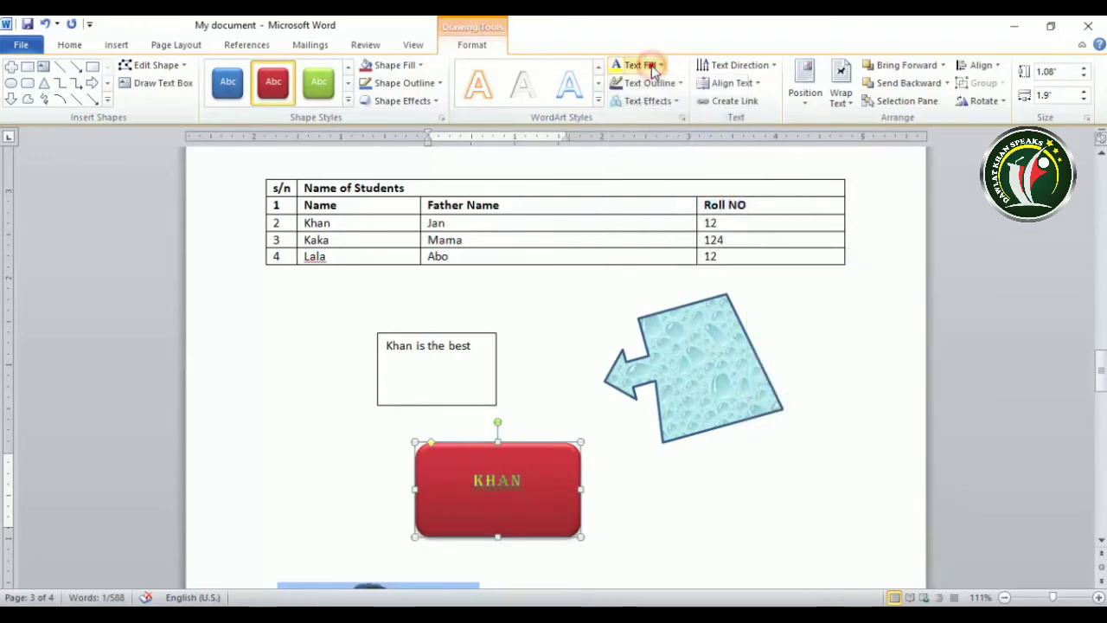
{"action": "left_click", "coordinate": [660, 65]}
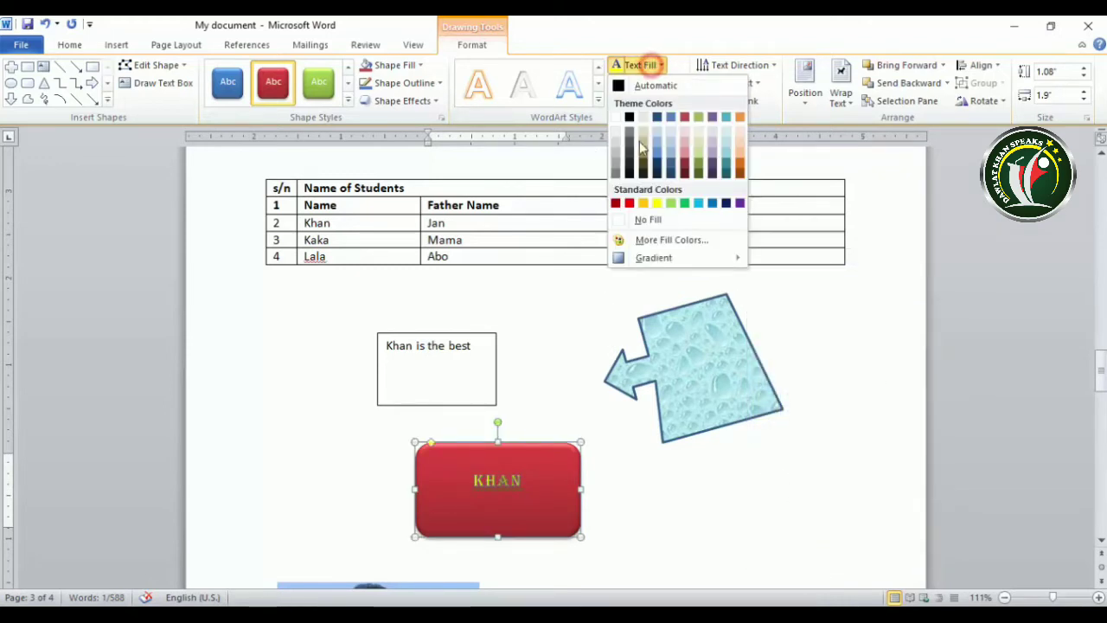
{"action": "left_click", "coordinate": [636, 220]}
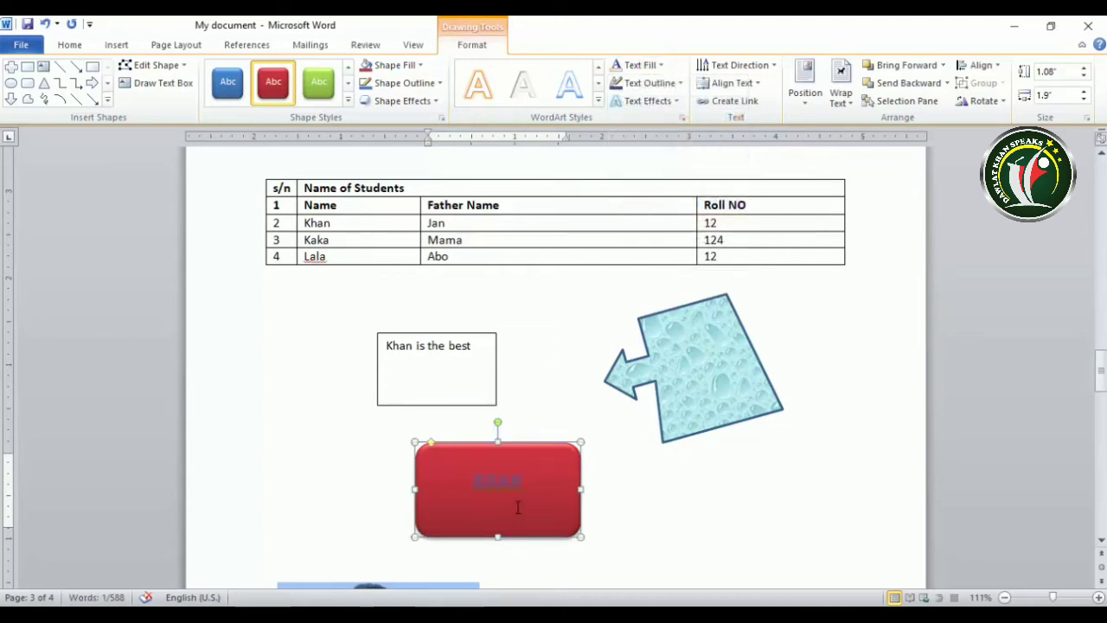
Step: Enlarge the red rectangle, make KHAN blue, and set its text outline to No Outline
{"action": "left_click_drag", "start_coordinate": [582, 538], "coordinate": [676, 578]}
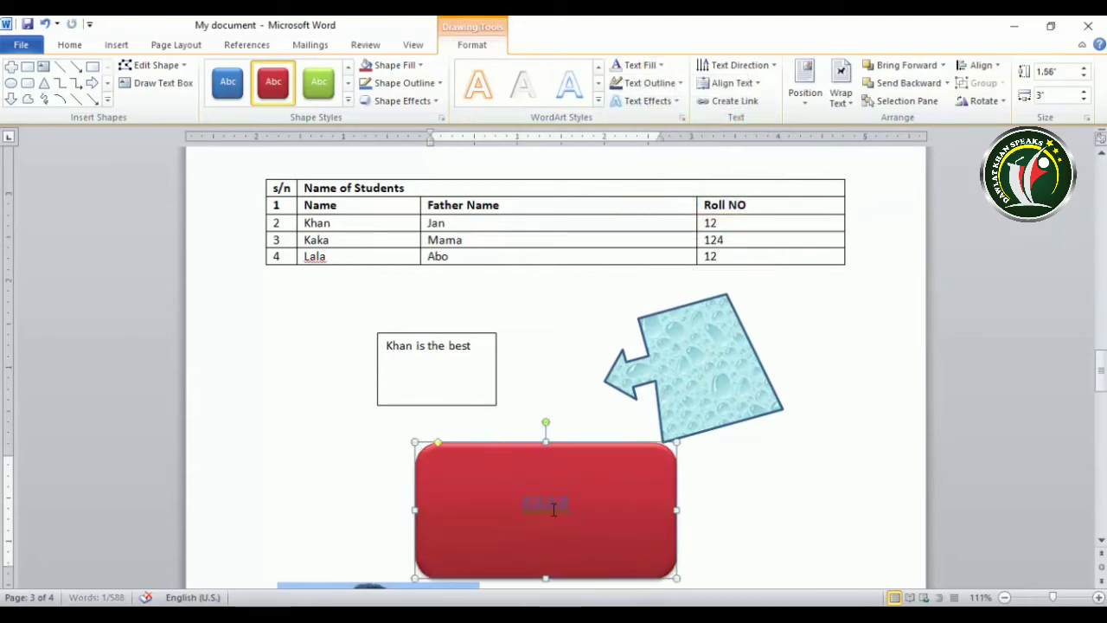
{"action": "left_click", "coordinate": [660, 65]}
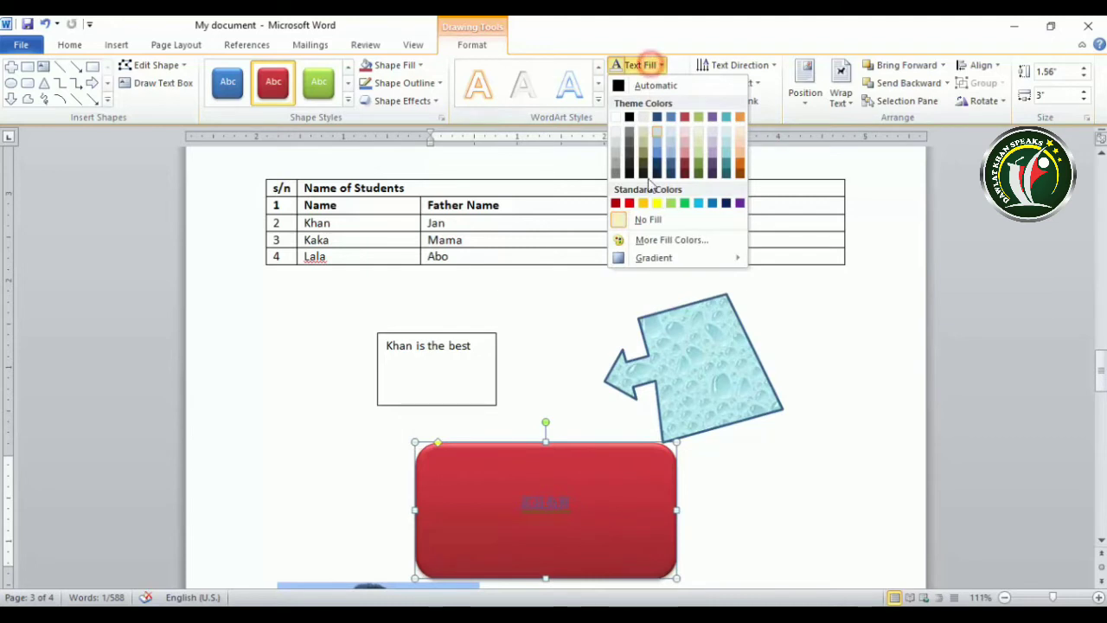
{"action": "left_click", "coordinate": [713, 204]}
{"action": "left_click", "coordinate": [640, 83]}
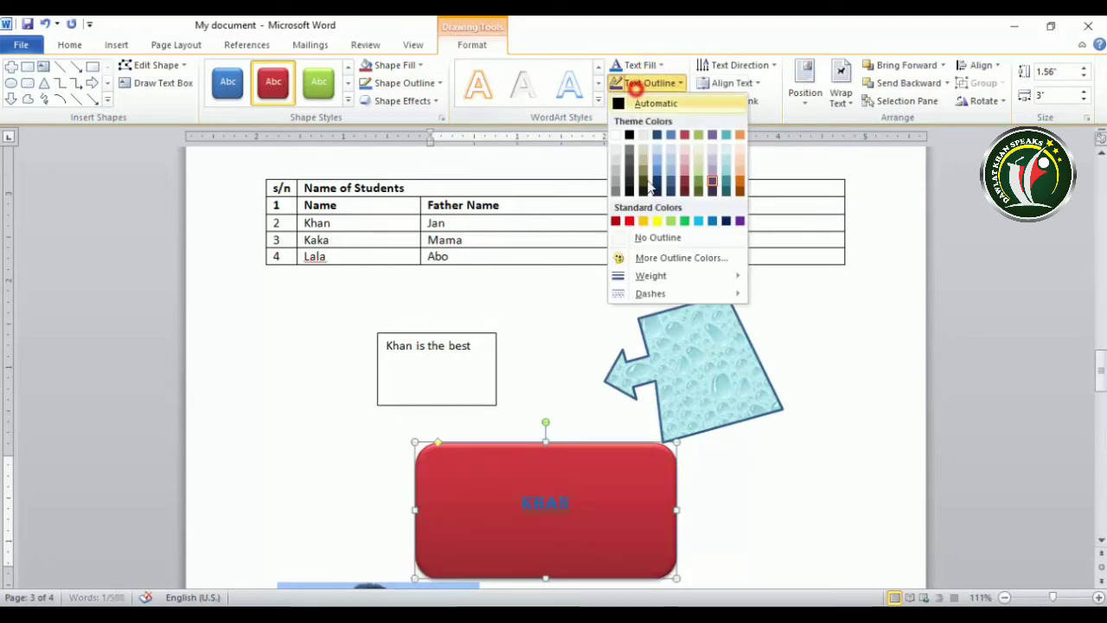
{"action": "mouse_move", "coordinate": [733, 279]}
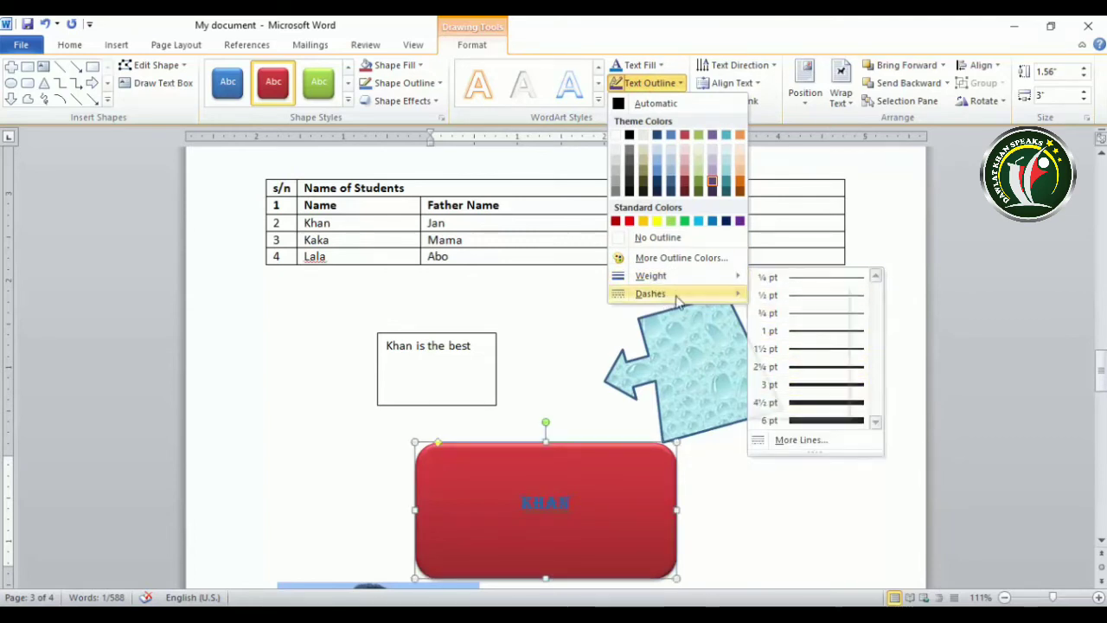
{"action": "mouse_move", "coordinate": [675, 293]}
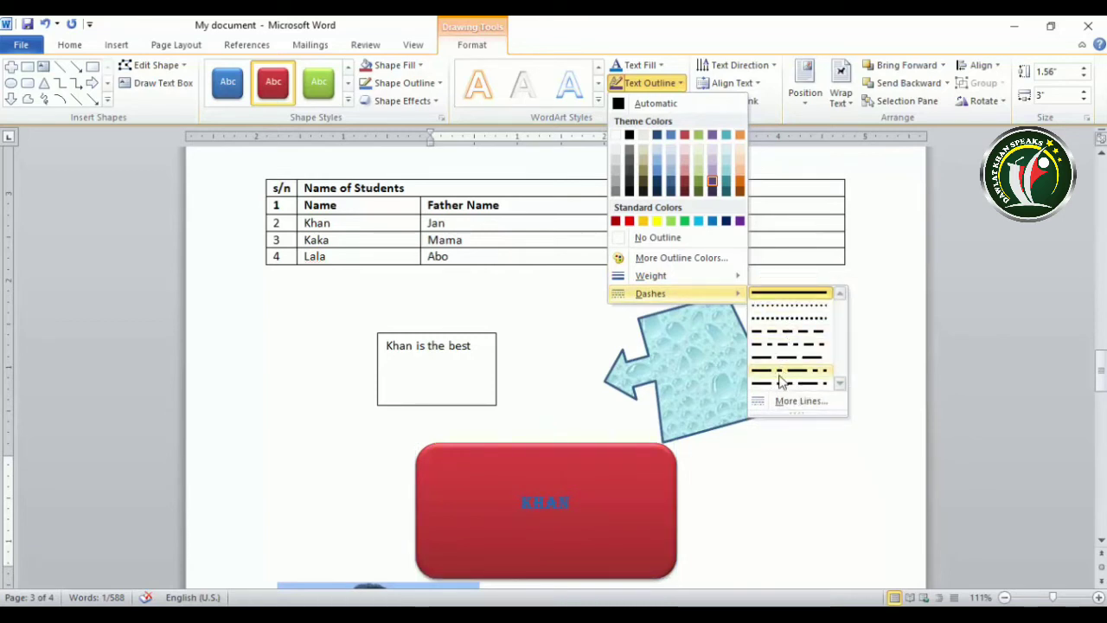
{"action": "left_click", "coordinate": [653, 245]}
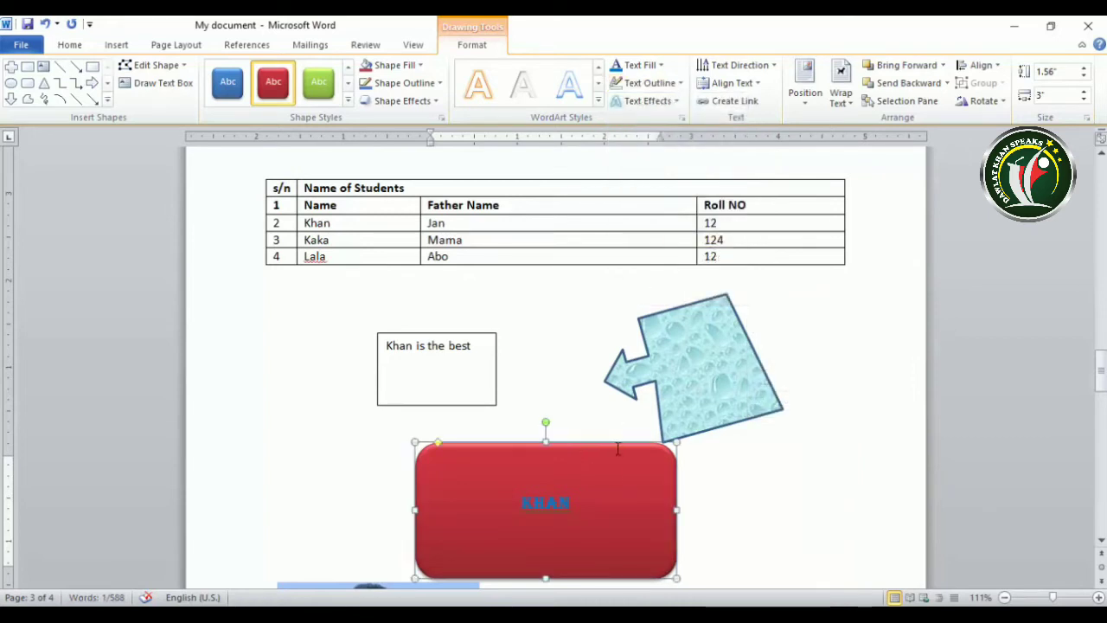
Step: Apply the first Warp transform from Text Effects to stretch KHAN across the shape
{"action": "scroll", "coordinate": [664, 196], "scroll_direction": "down", "scroll_amount": 1}
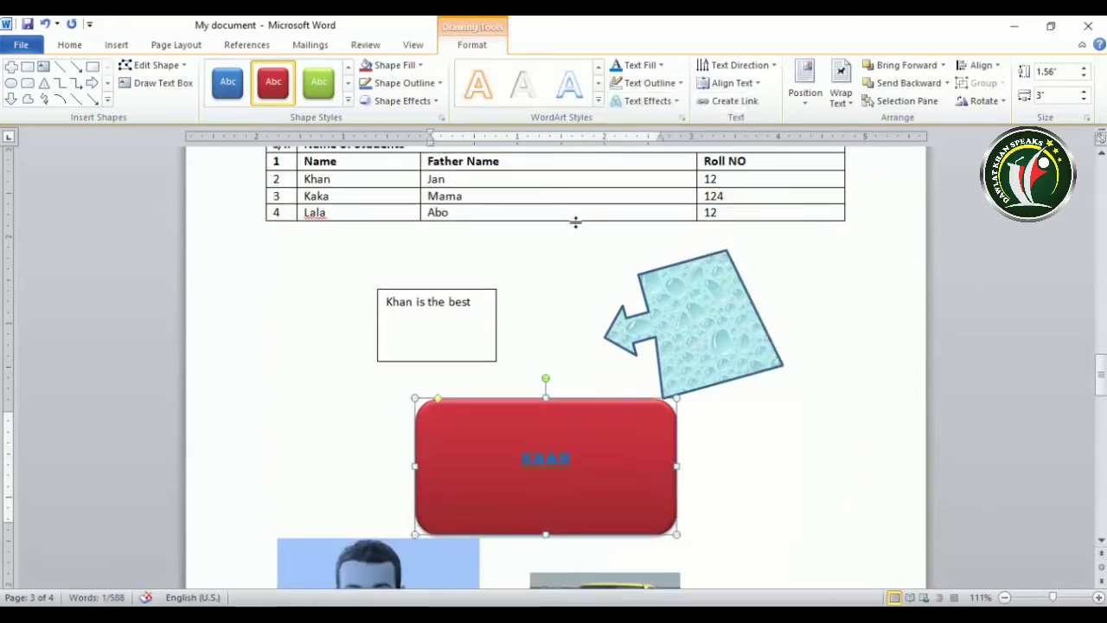
{"action": "left_click", "coordinate": [646, 101]}
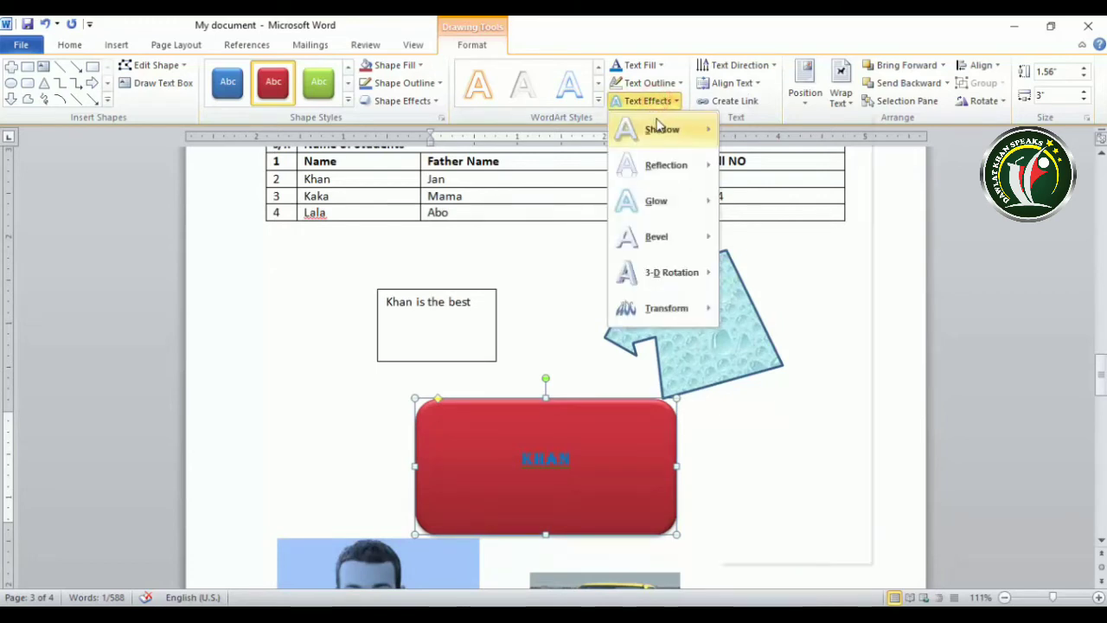
{"action": "mouse_move", "coordinate": [683, 131]}
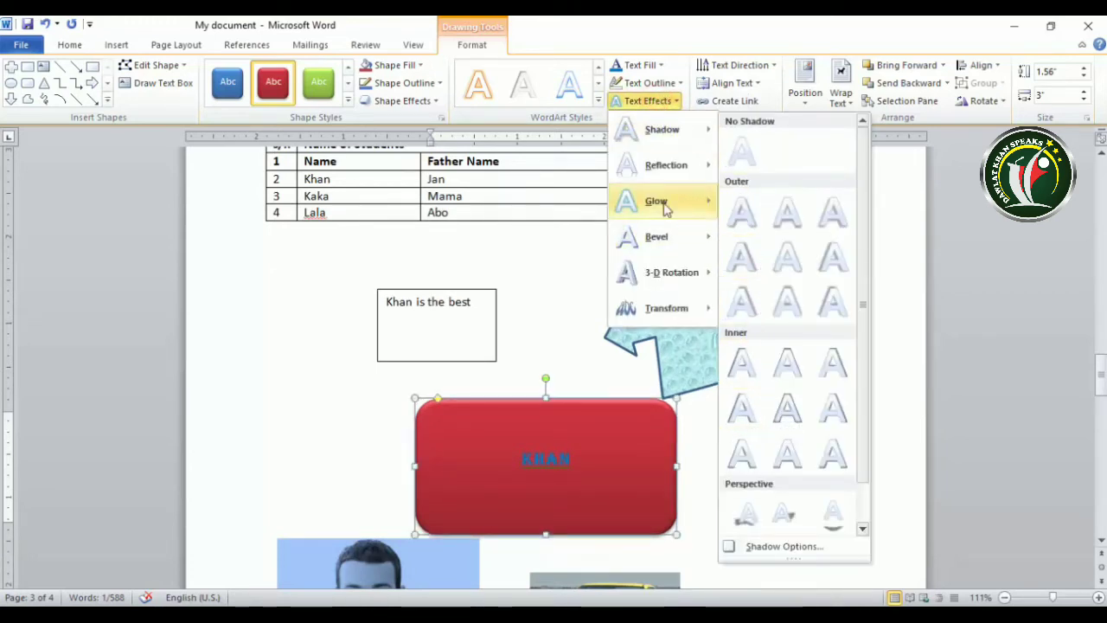
{"action": "mouse_move", "coordinate": [674, 173]}
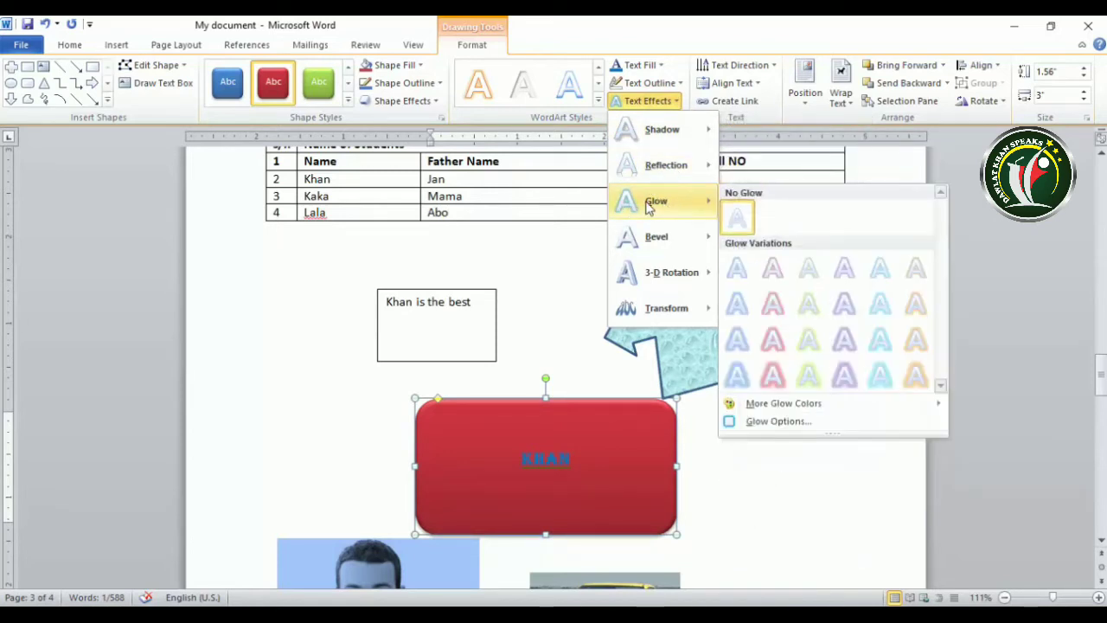
{"action": "mouse_move", "coordinate": [651, 239]}
{"action": "mouse_move", "coordinate": [652, 278]}
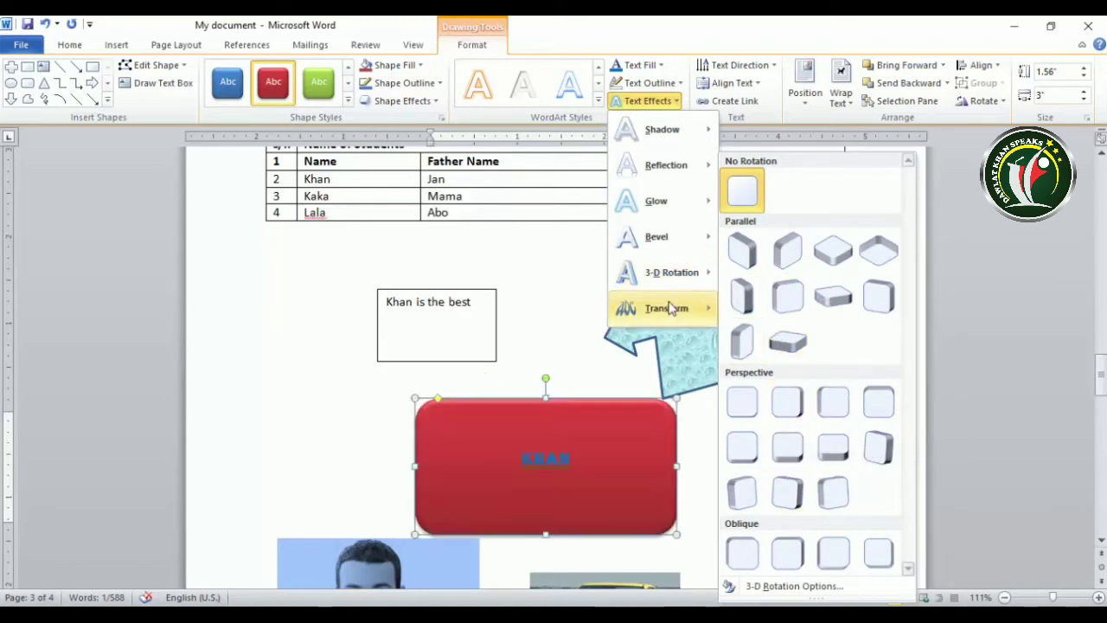
{"action": "mouse_move", "coordinate": [669, 316]}
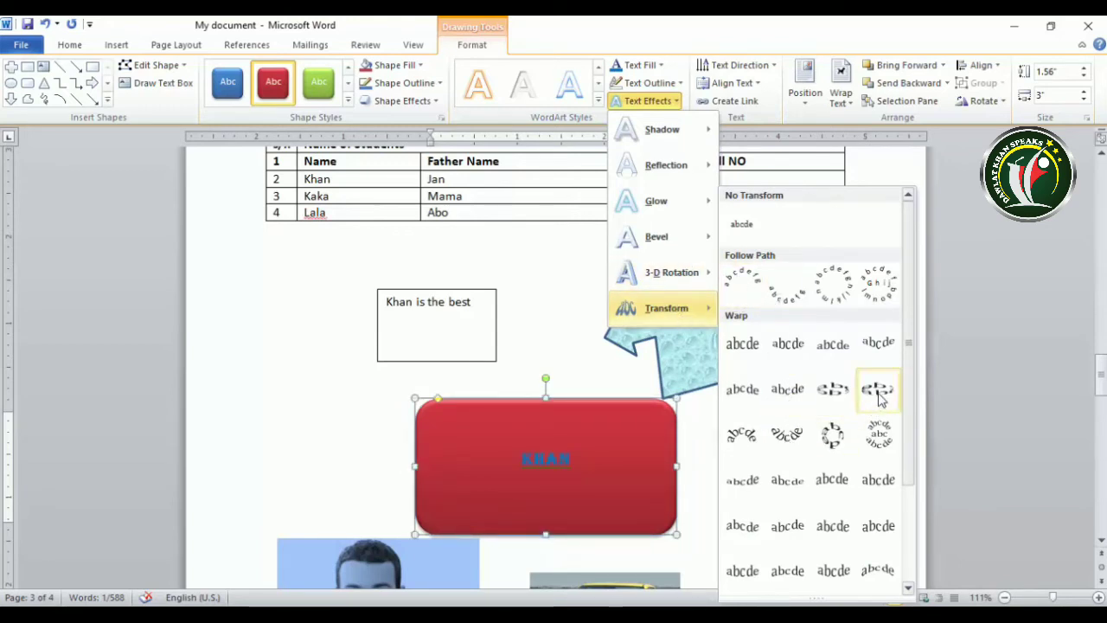
{"action": "scroll", "coordinate": [758, 508], "scroll_direction": "down", "scroll_amount": 3}
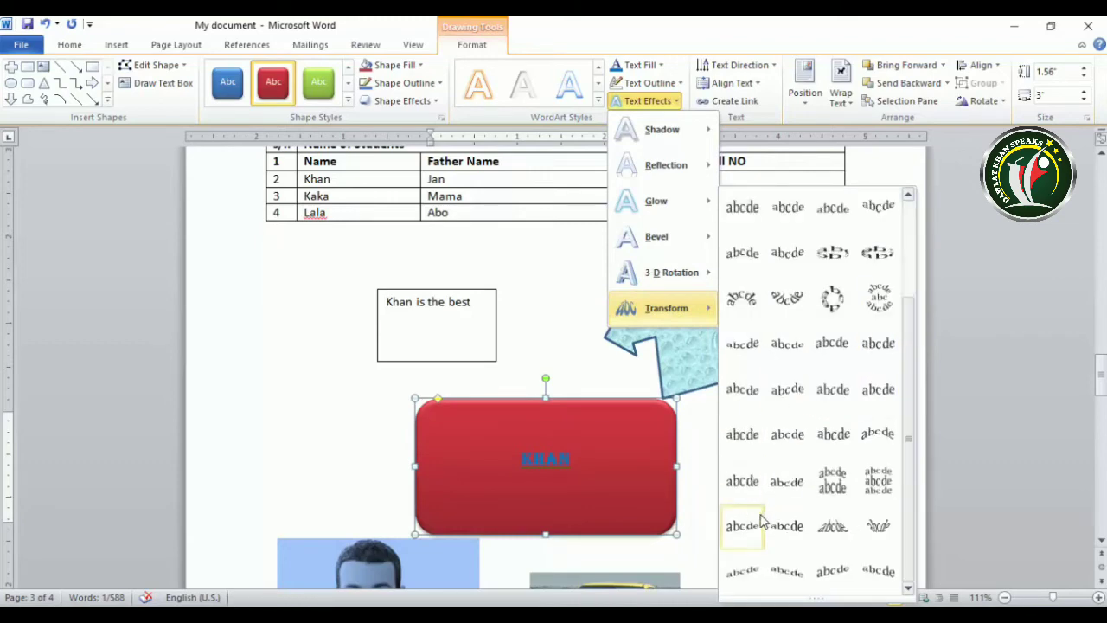
{"action": "scroll", "coordinate": [752, 303], "scroll_direction": "up", "scroll_amount": 3}
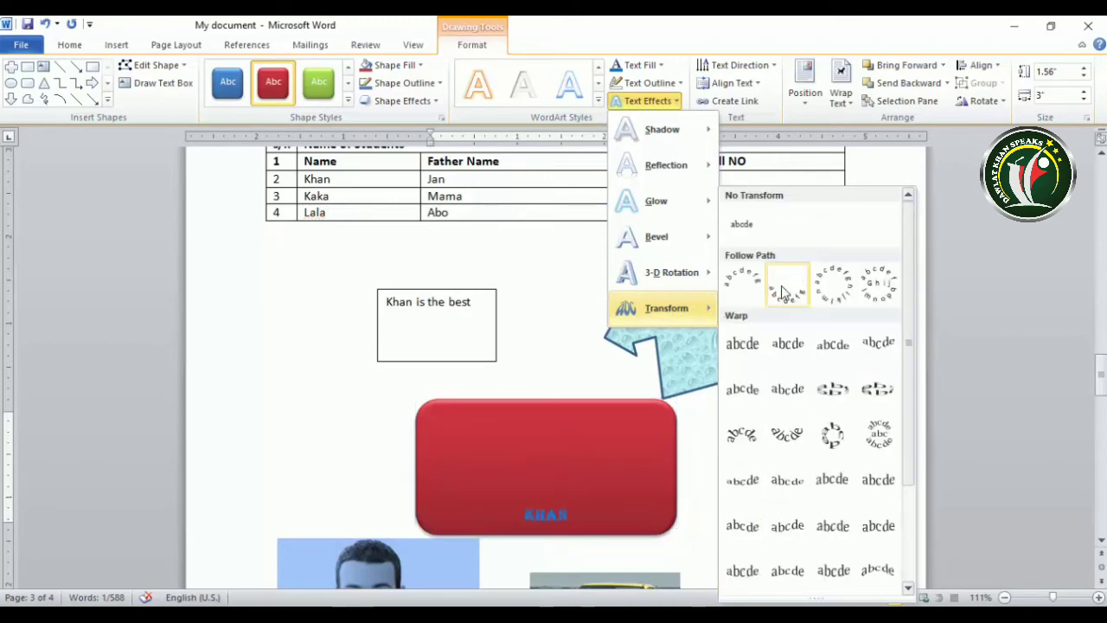
{"action": "left_click", "coordinate": [742, 344]}
Step: Reopen the Text Effects list and close it without changes
{"action": "scroll", "coordinate": [525, 292], "scroll_direction": "down", "scroll_amount": 2}
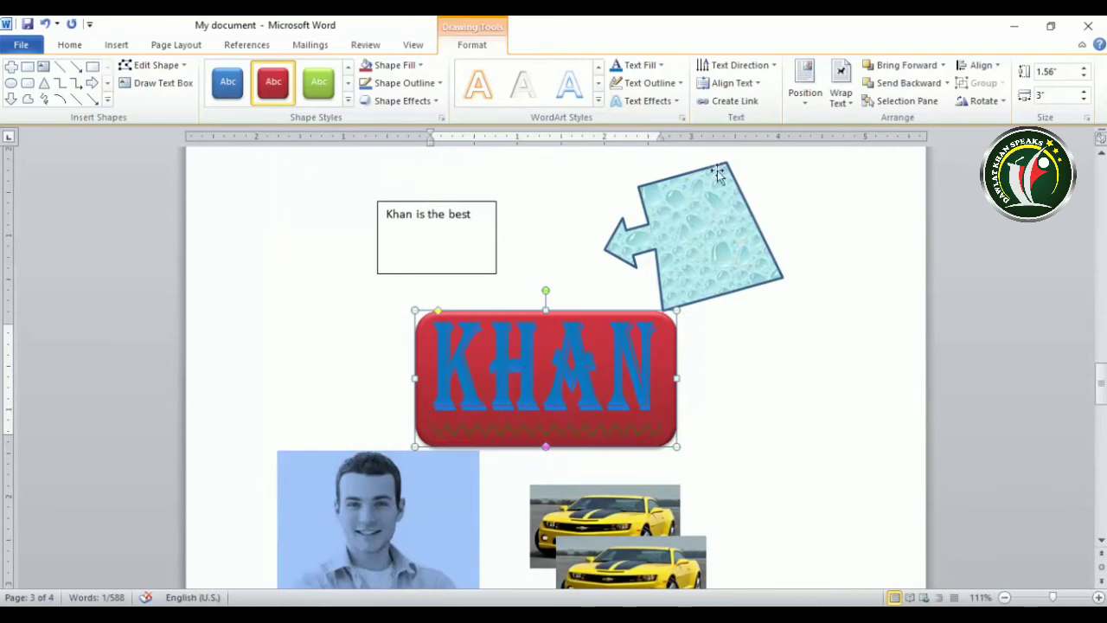
{"action": "left_click", "coordinate": [644, 100]}
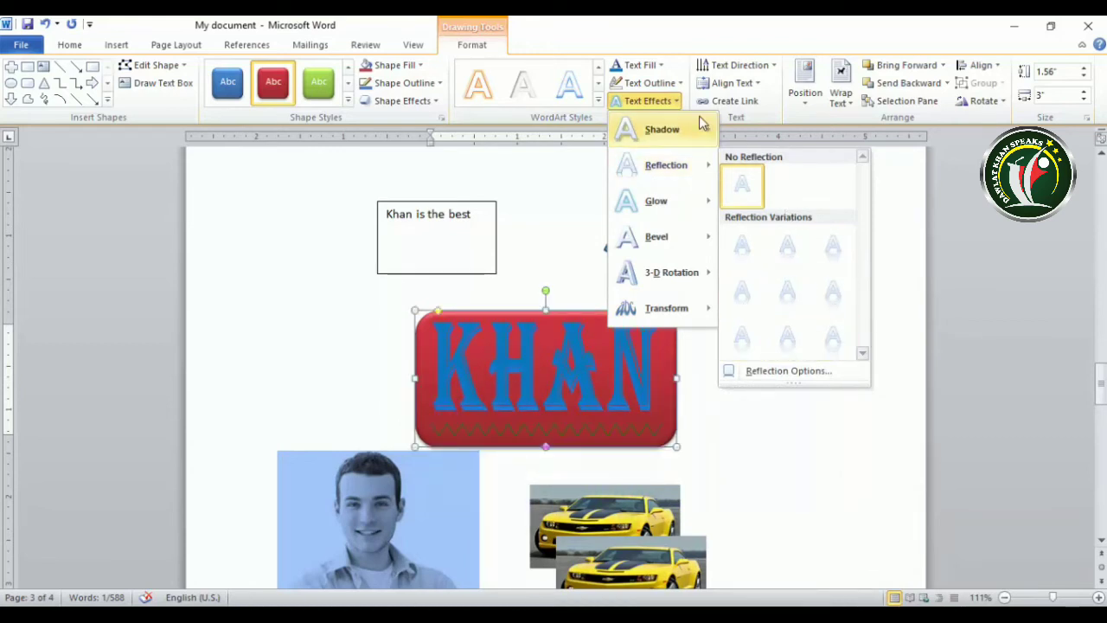
{"action": "left_click", "coordinate": [652, 38]}
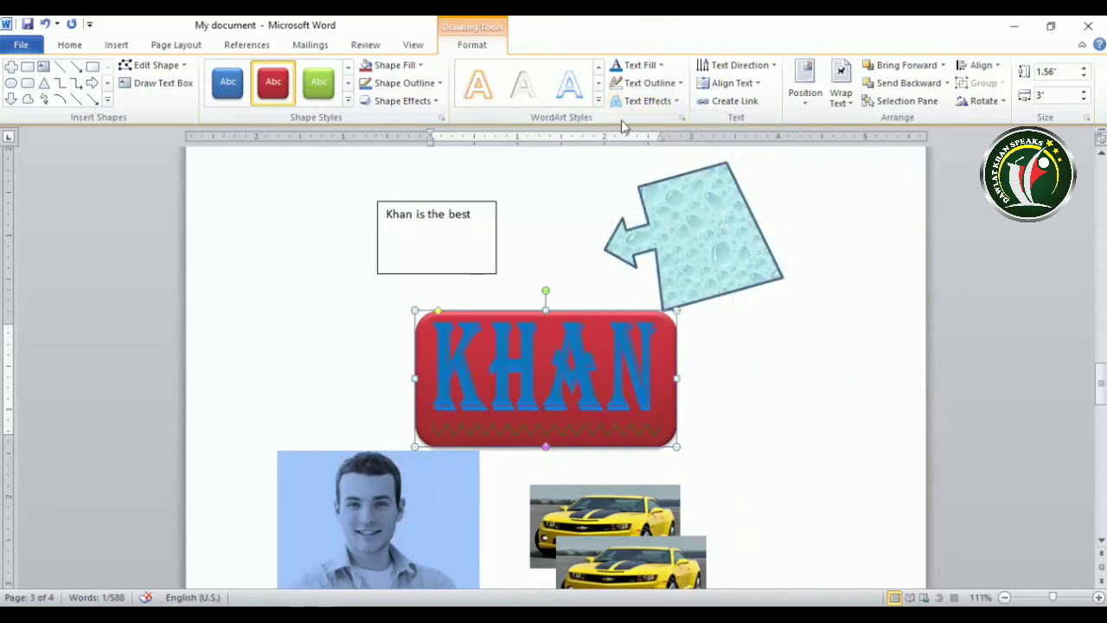
Step: Undo the warp and try 90° and 270° text direction before returning KHAN to horizontal
{"action": "key", "text": "ctrl+z"}
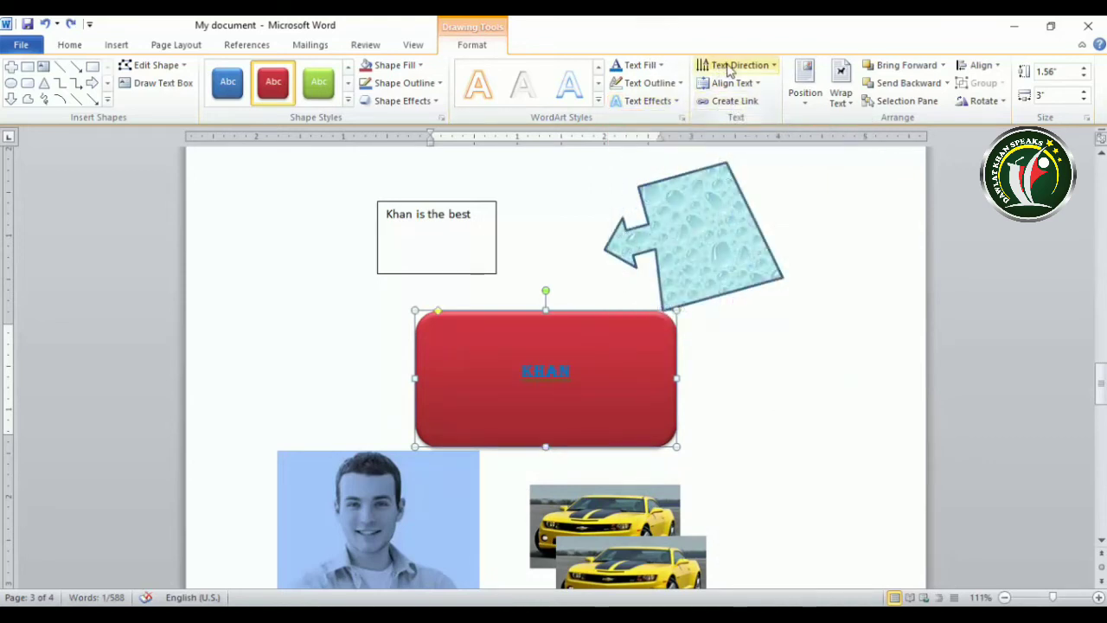
{"action": "left_click", "coordinate": [734, 65]}
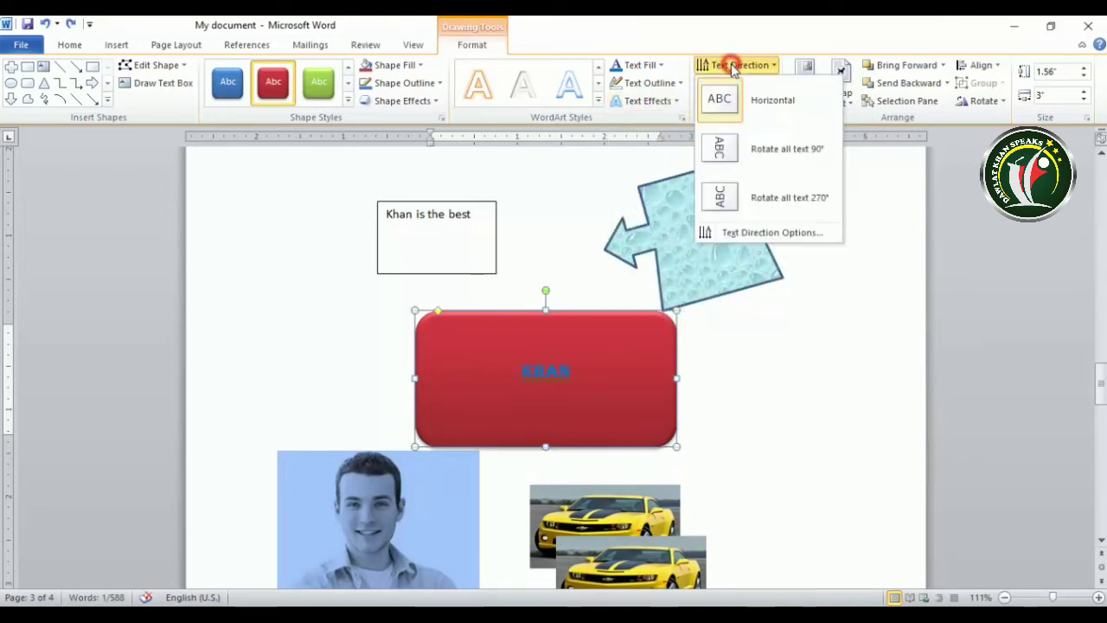
{"action": "left_click", "coordinate": [731, 151]}
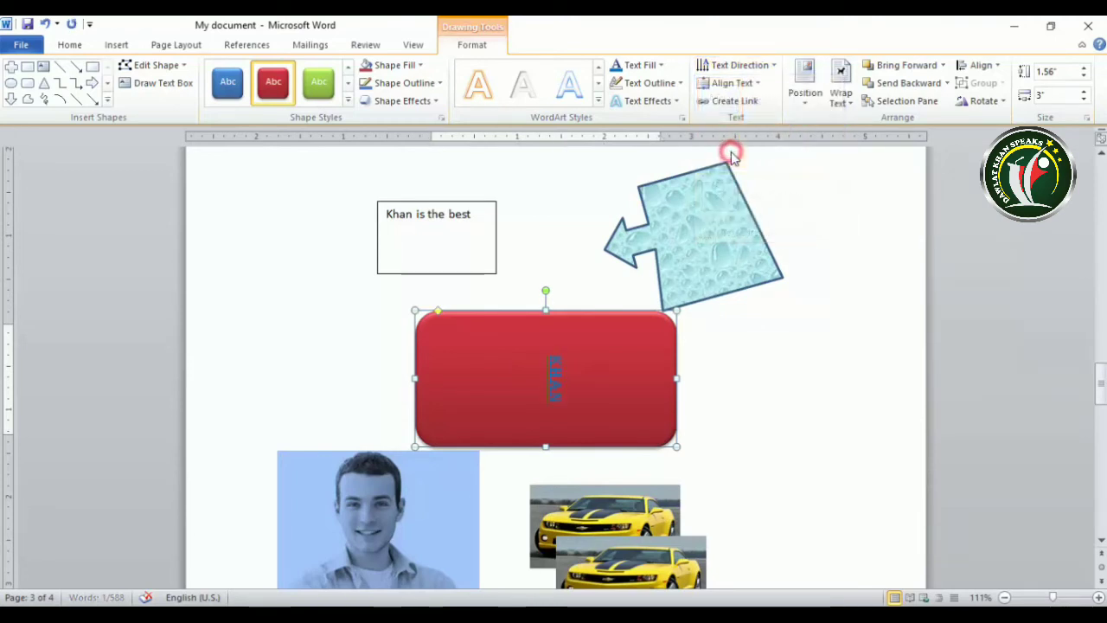
{"action": "left_click", "coordinate": [733, 65]}
{"action": "left_click", "coordinate": [743, 201]}
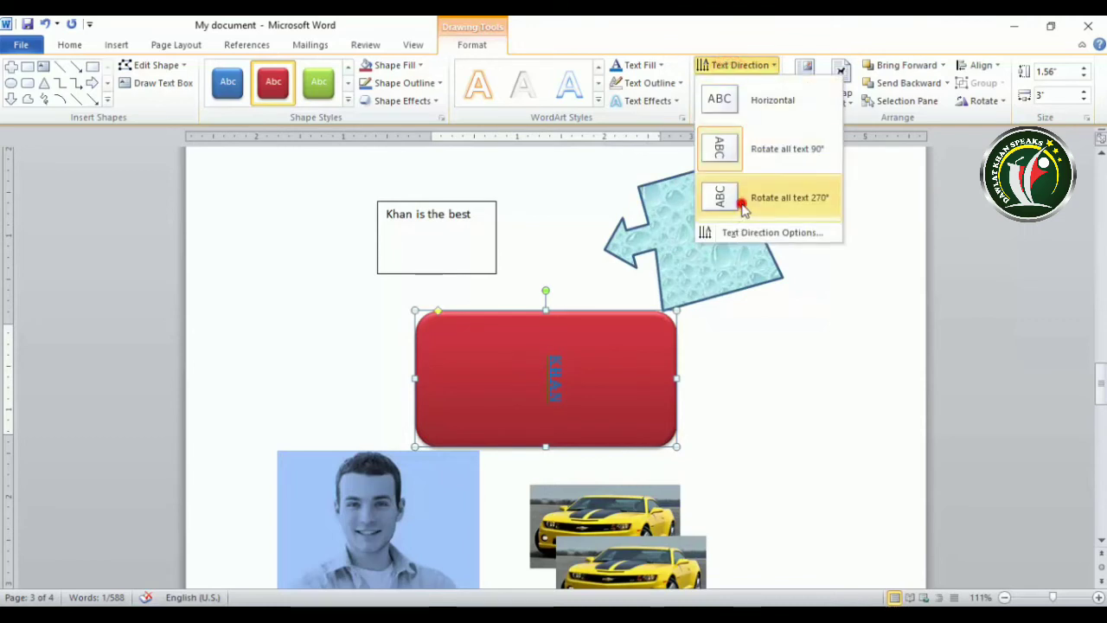
{"action": "left_click", "coordinate": [741, 68]}
{"action": "left_click", "coordinate": [731, 104]}
Step: Check the text direction and Align Text choices, leaving both unchanged
{"action": "left_click", "coordinate": [734, 66]}
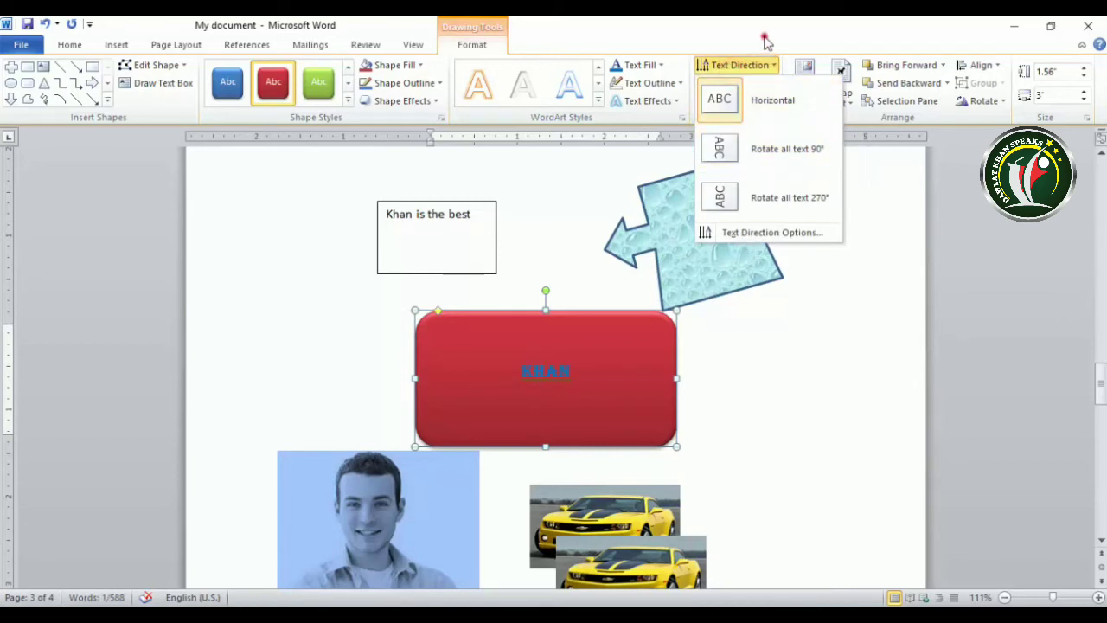
{"action": "left_click", "coordinate": [765, 41]}
{"action": "left_click", "coordinate": [751, 84]}
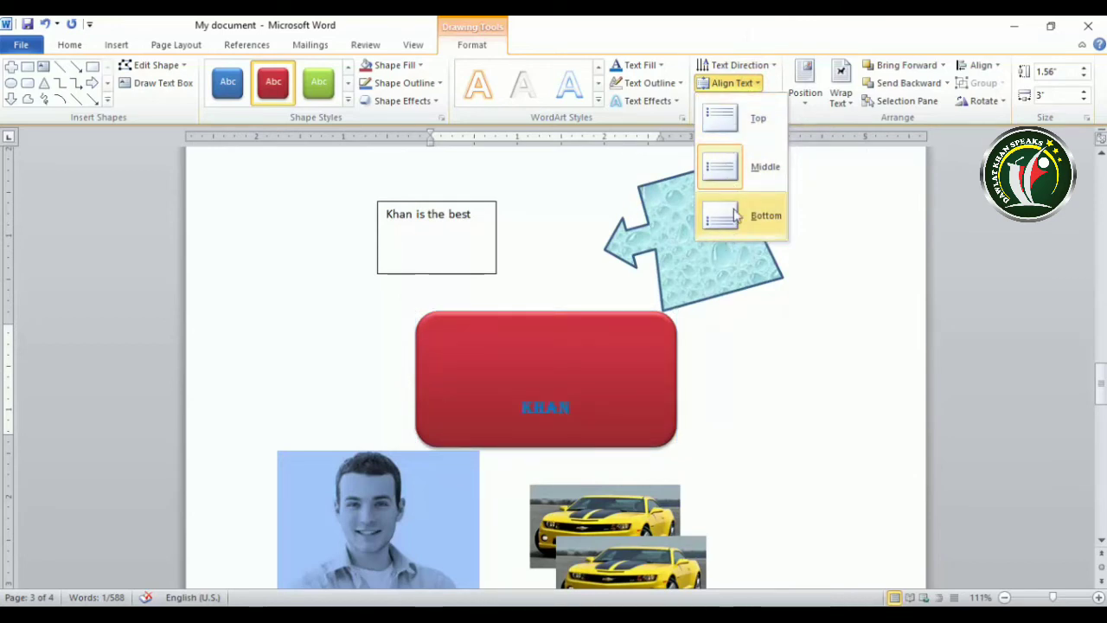
{"action": "left_click", "coordinate": [776, 19]}
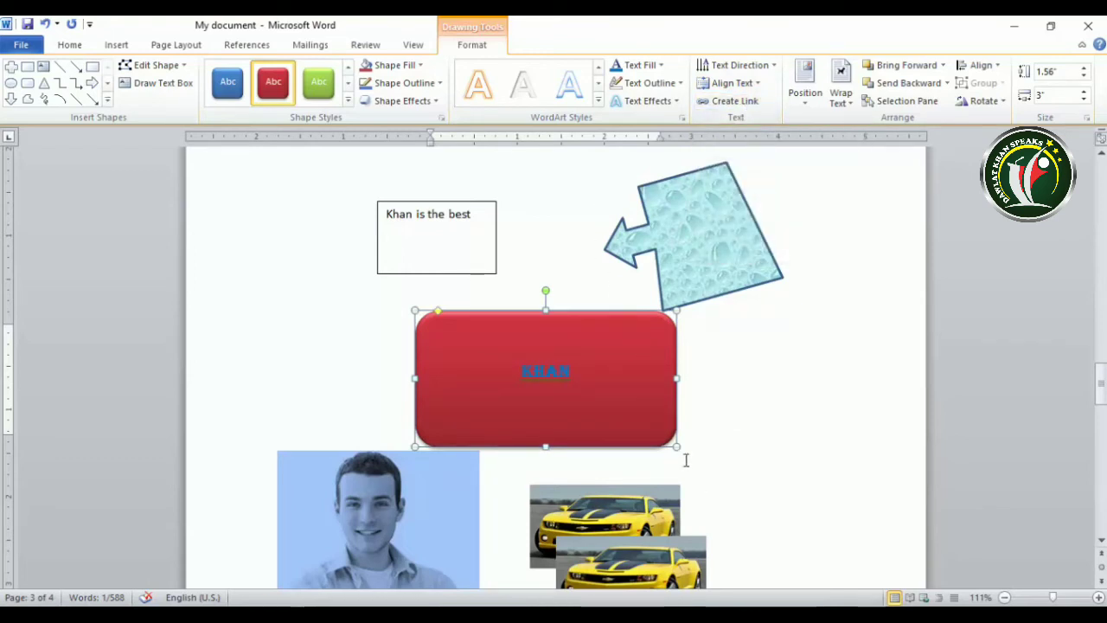
Step: Resize the red rounded rectangle to 0.86" by 1.47", draw a blue rectangle to its right, and place the cursor in the red shape's text
{"action": "left_click_drag", "start_coordinate": [679, 447], "coordinate": [543, 386]}
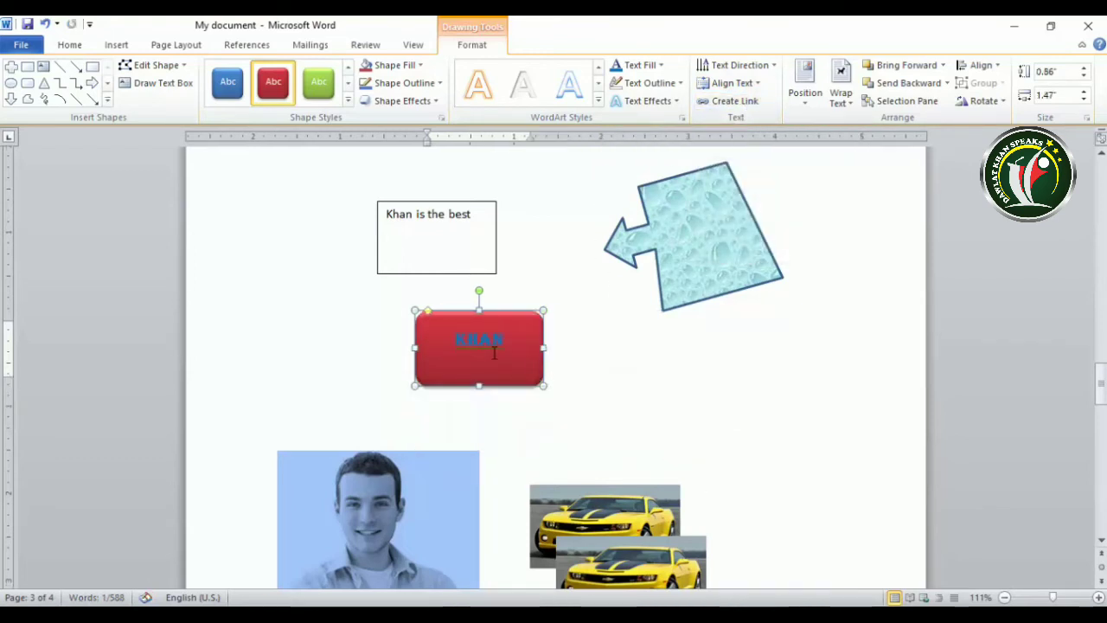
{"action": "left_click", "coordinate": [92, 66]}
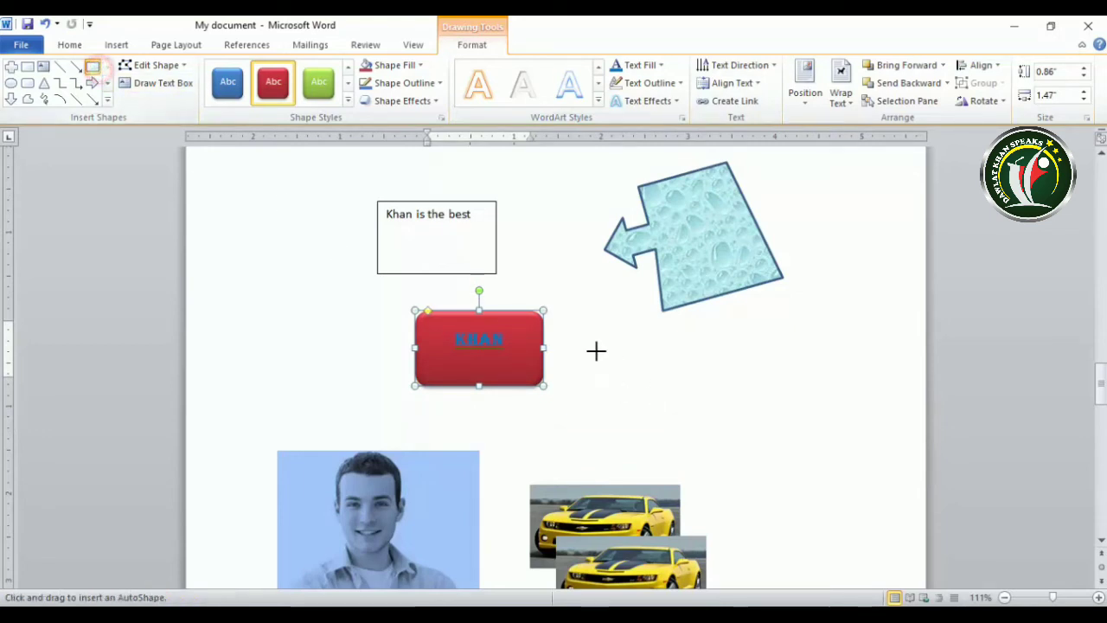
{"action": "mouse_move", "coordinate": [600, 351]}
{"action": "left_mouse_down"}
{"action": "mouse_move", "coordinate": [690, 407]}
{"action": "mouse_move", "coordinate": [701, 431]}
{"action": "left_mouse_up"}
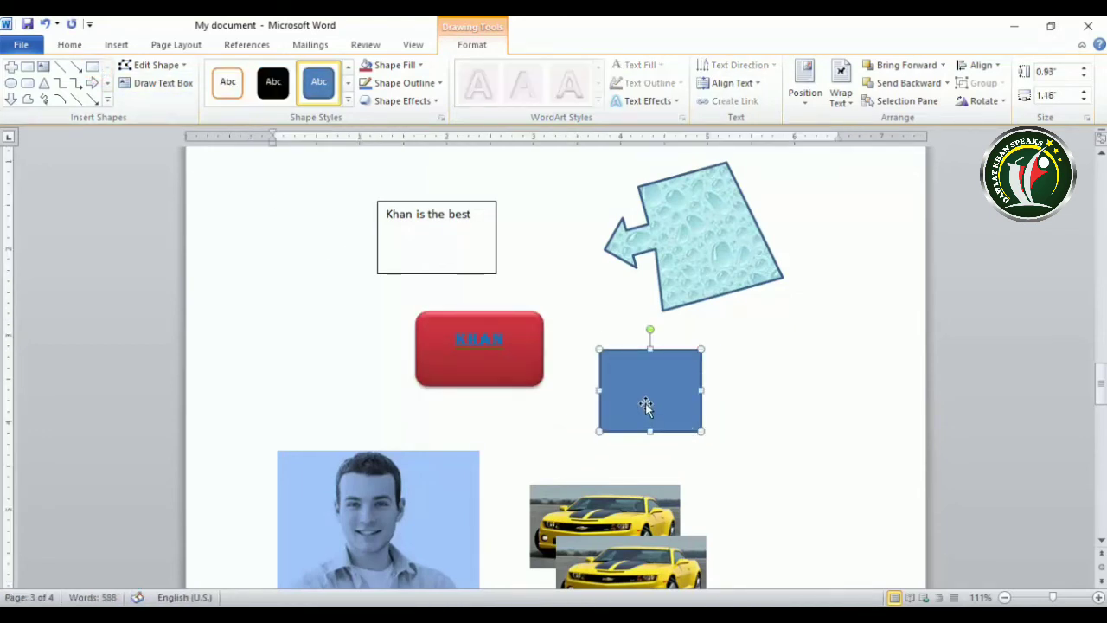
{"action": "left_click", "coordinate": [522, 355]}
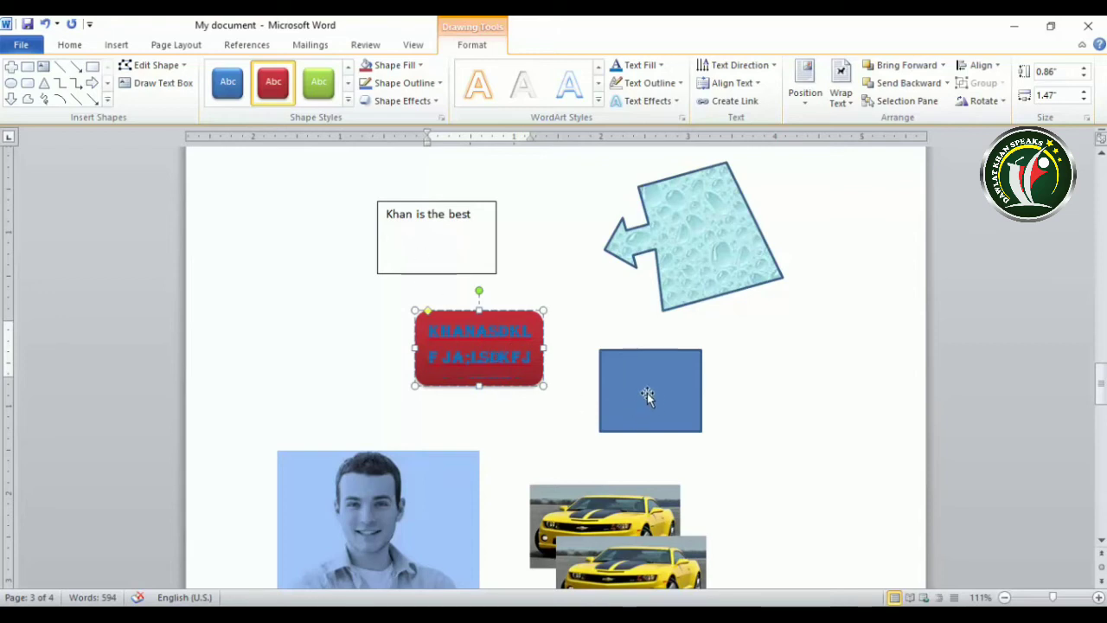
Step: Attempt to link the red box's text to the blue rectangle, dismissing each cannot-link warning
{"action": "left_click", "coordinate": [733, 101]}
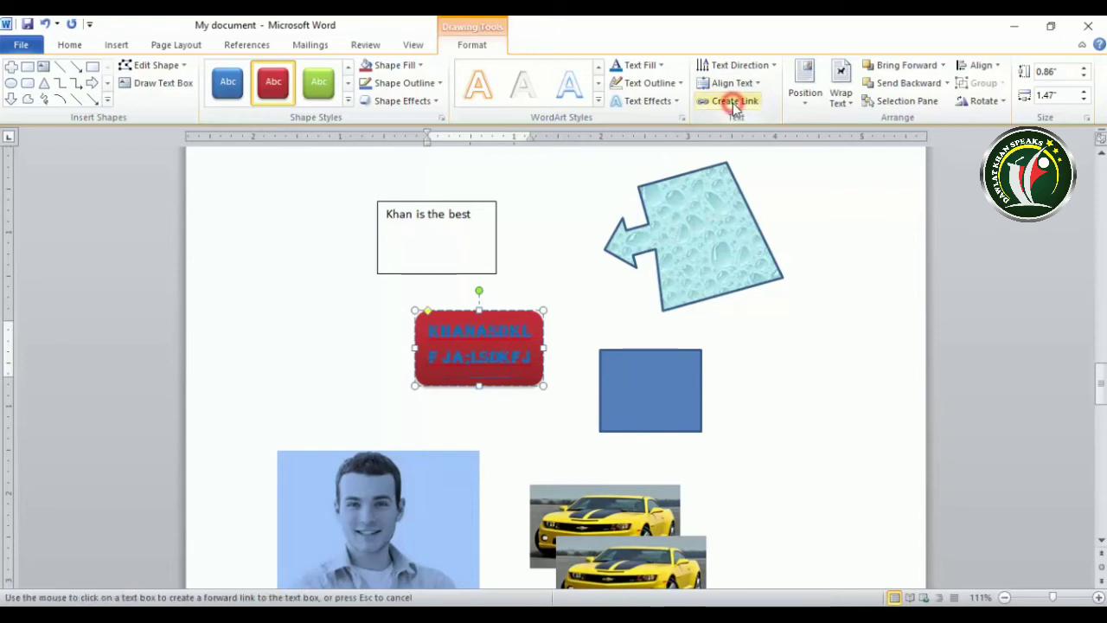
{"action": "left_click", "coordinate": [617, 384]}
{"action": "left_click", "coordinate": [522, 360]}
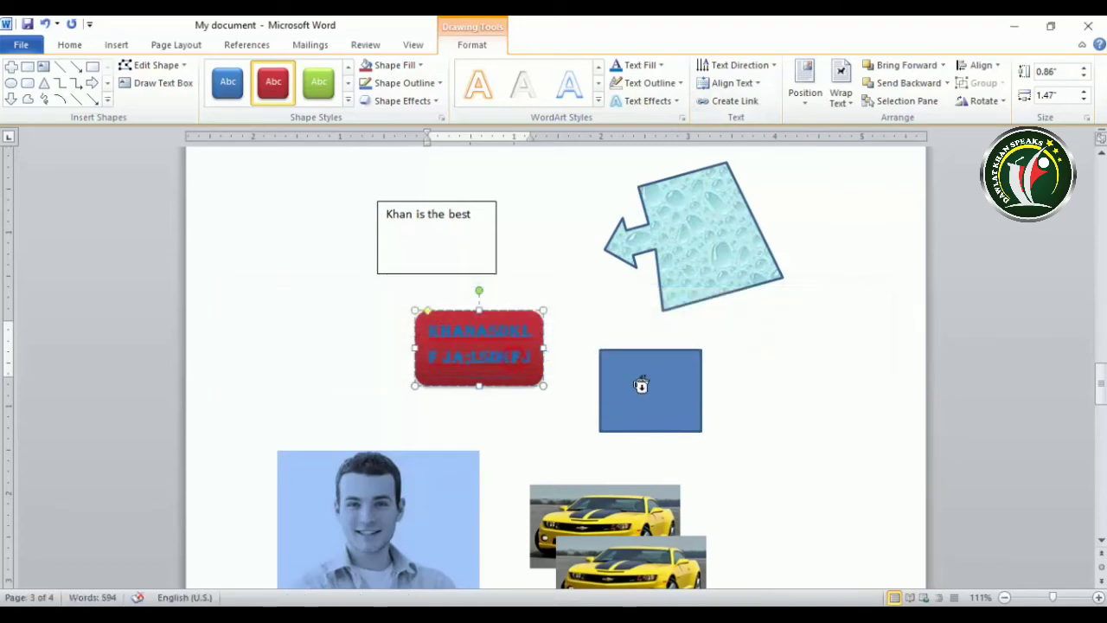
{"action": "left_click", "coordinate": [463, 366]}
{"action": "left_click", "coordinate": [514, 358]}
{"action": "left_click", "coordinate": [629, 402]}
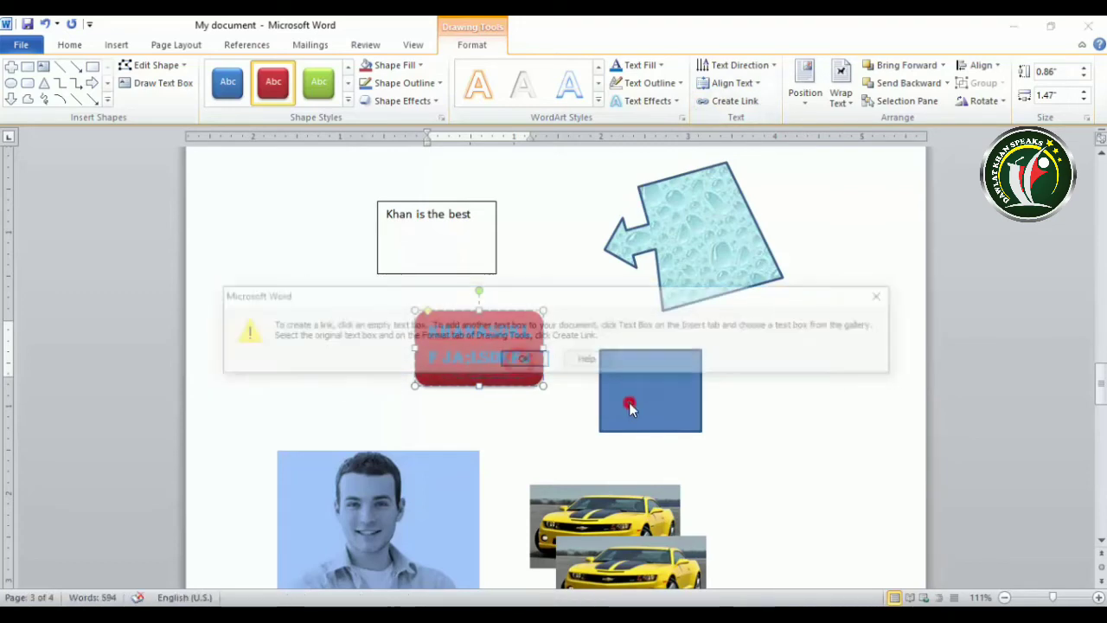
{"action": "left_click", "coordinate": [525, 360]}
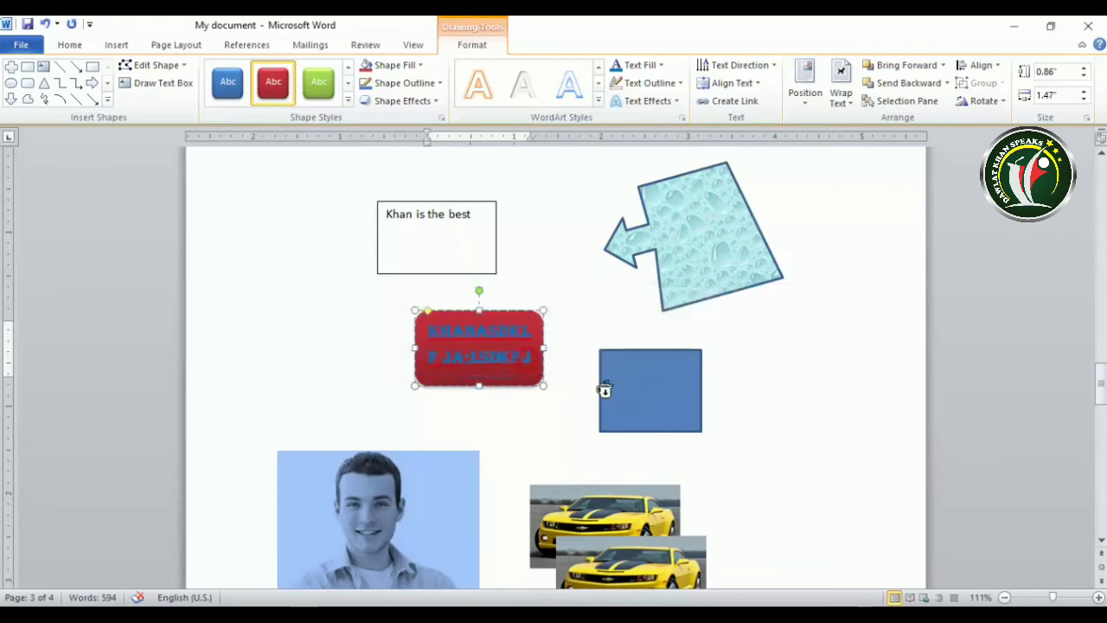
{"action": "left_click", "coordinate": [744, 104]}
{"action": "left_click", "coordinate": [735, 344]}
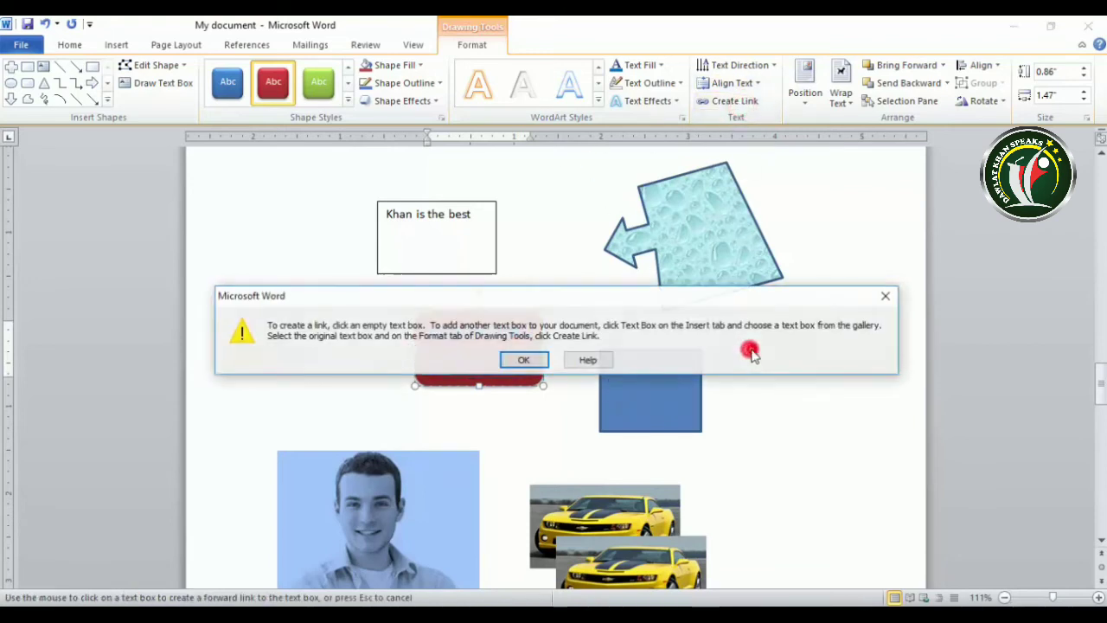
{"action": "left_click", "coordinate": [525, 360]}
{"action": "left_click", "coordinate": [521, 451]}
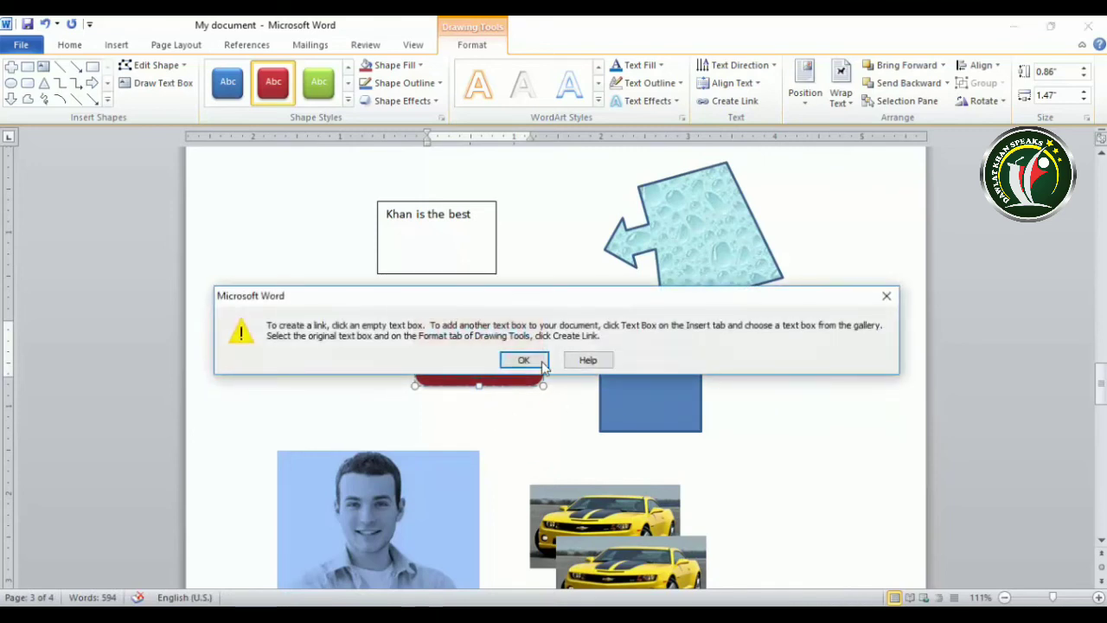
{"action": "left_click", "coordinate": [539, 356]}
{"action": "left_click", "coordinate": [492, 361]}
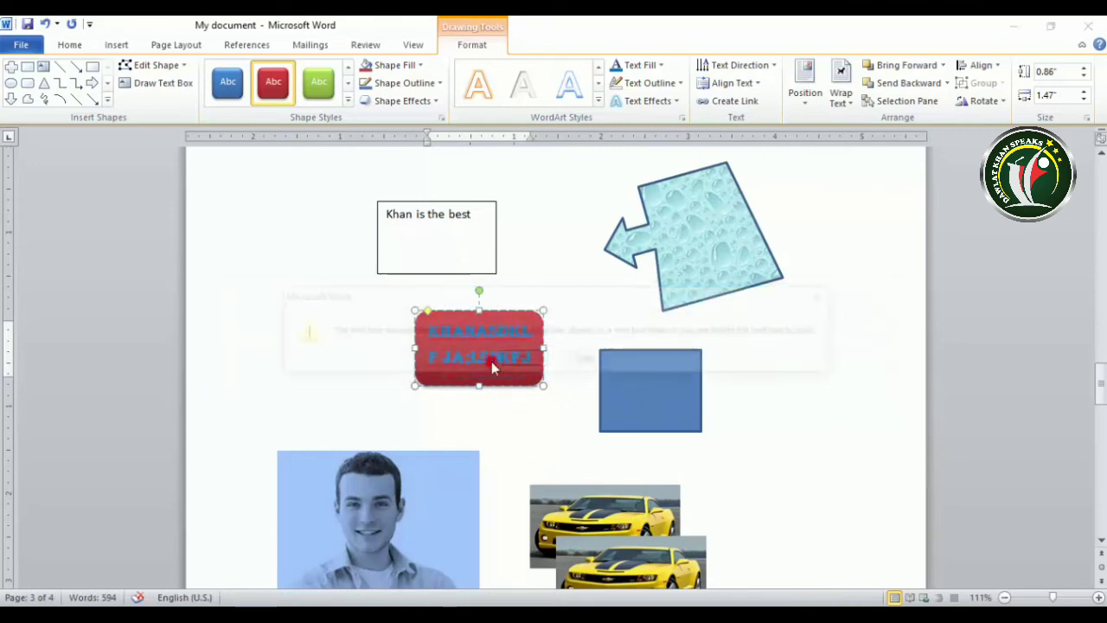
{"action": "left_click", "coordinate": [524, 360]}
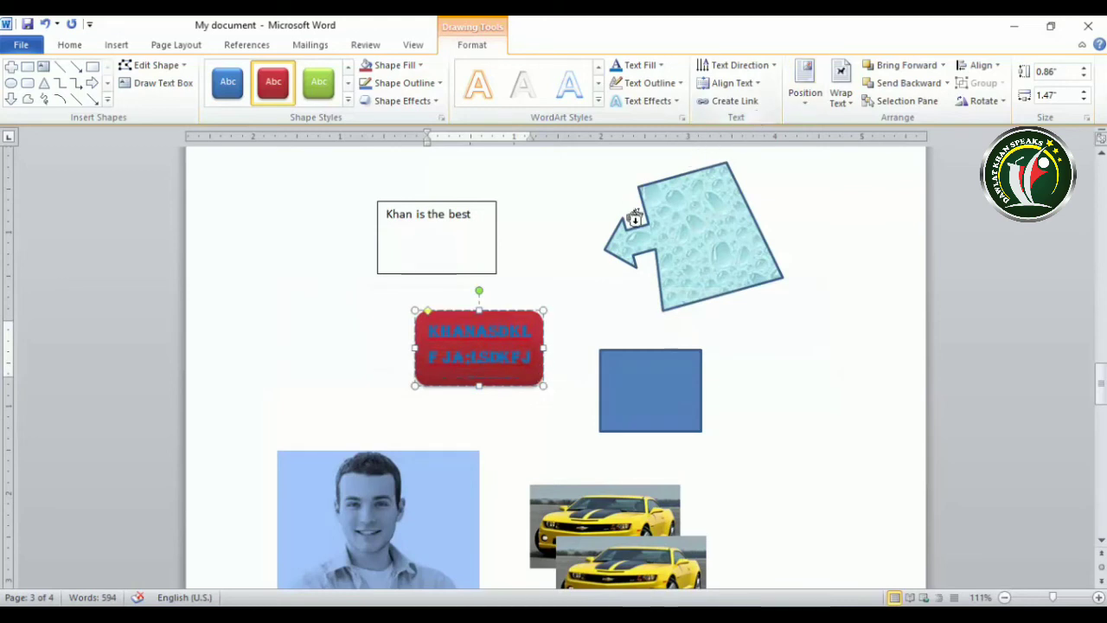
Step: Replace the last typing with 'JALK', enlarge the red box to 0.98" by 1.69", and retry the link
{"action": "key", "text": "ctrl+z"}
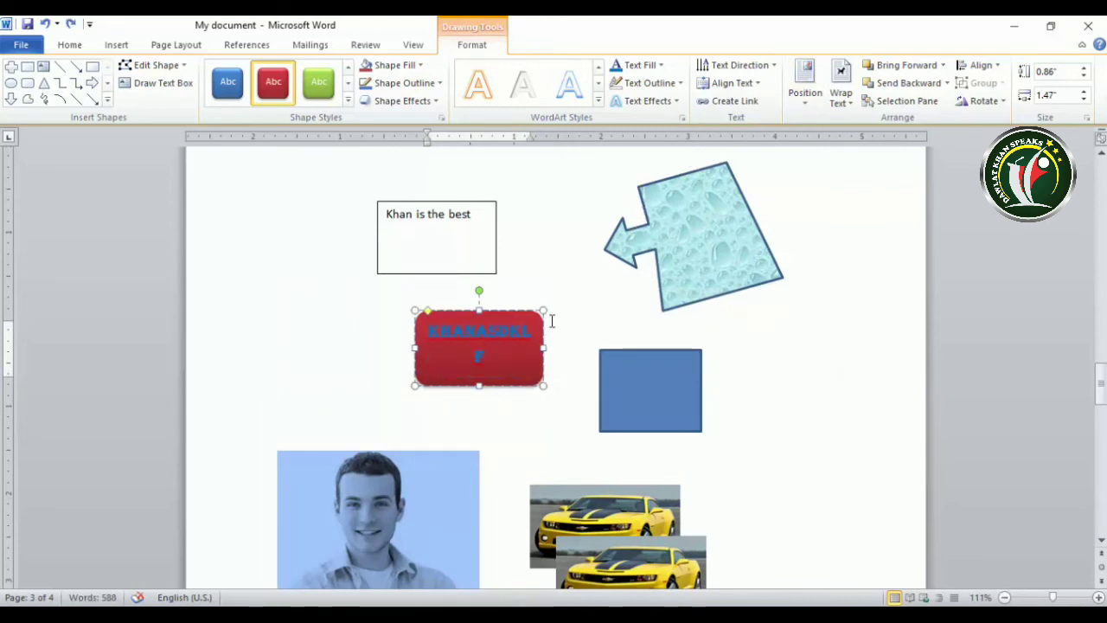
{"action": "type", "text": "JALK"}
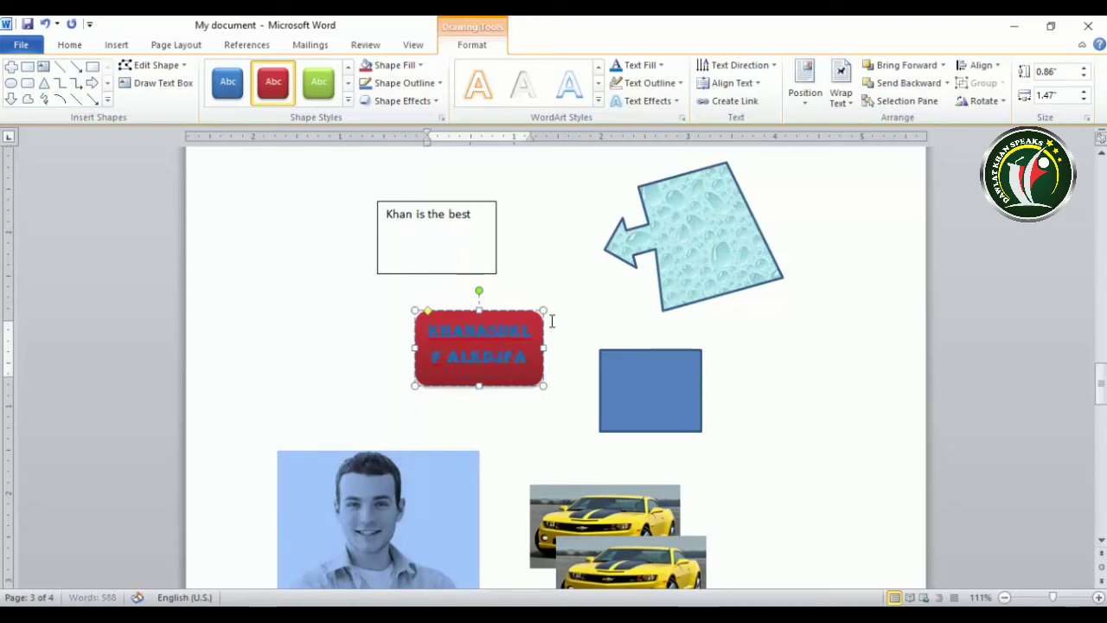
{"action": "left_click", "coordinate": [620, 408]}
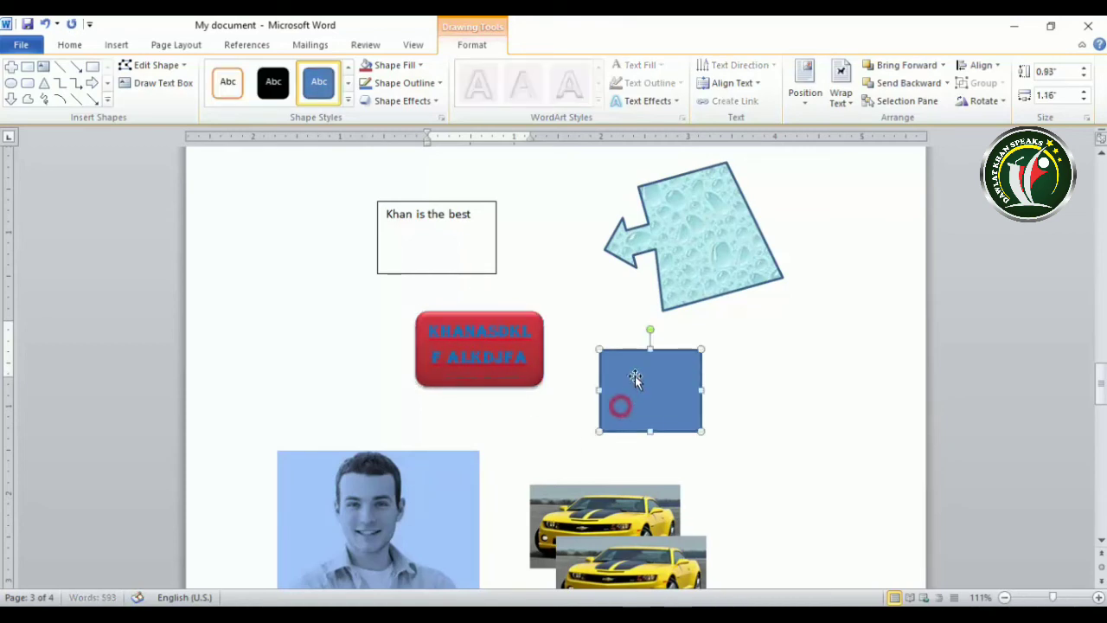
{"action": "left_click", "coordinate": [444, 344]}
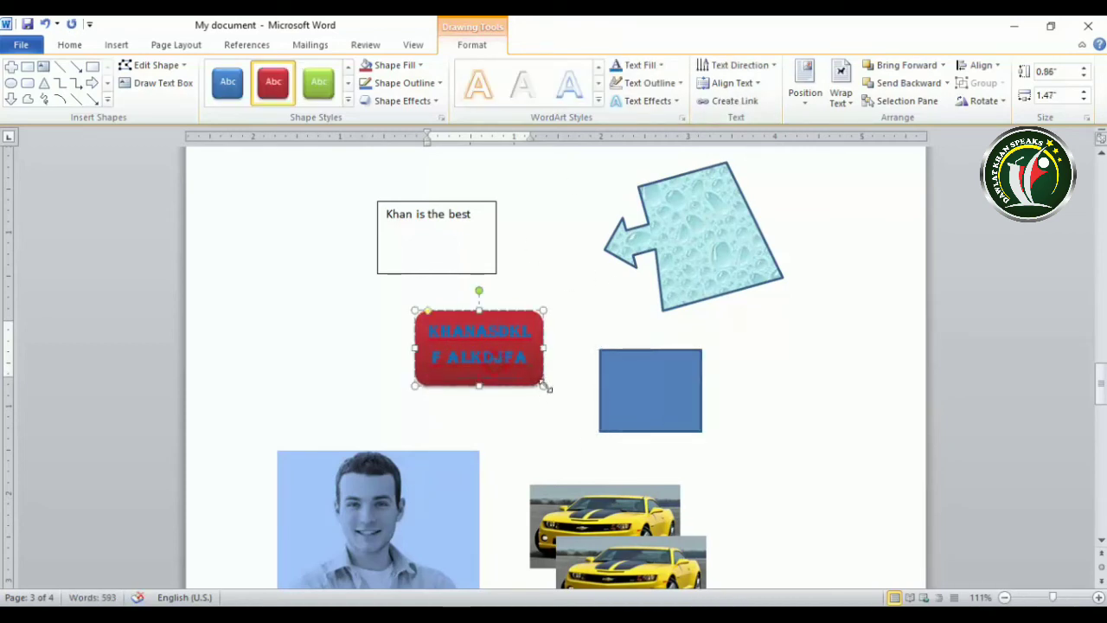
{"action": "left_click_drag", "start_coordinate": [545, 386], "coordinate": [563, 396]}
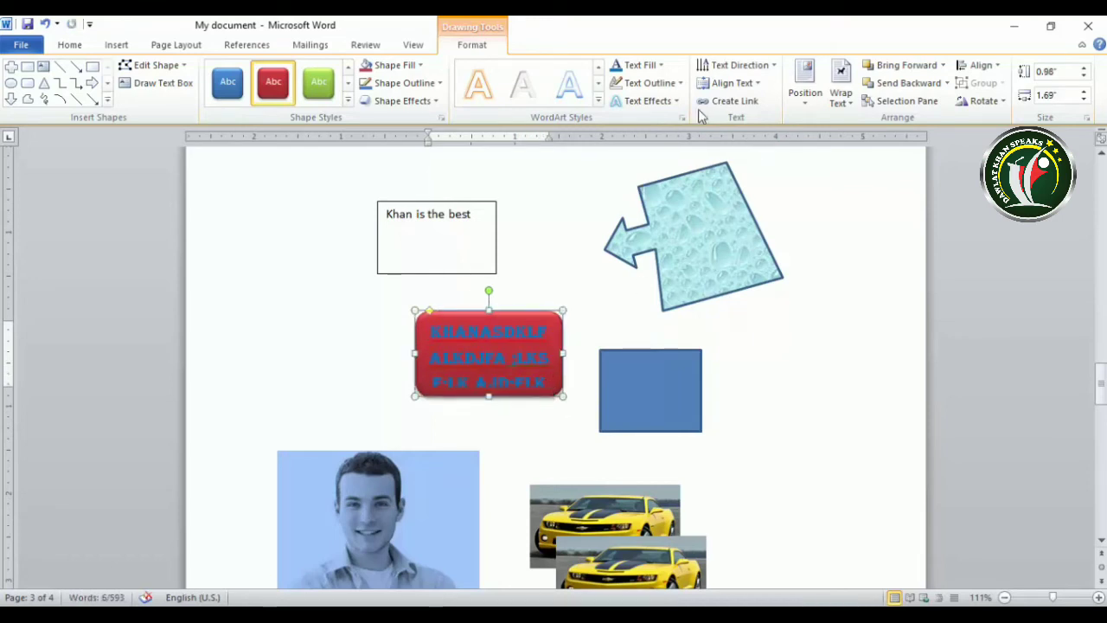
{"action": "left_click", "coordinate": [736, 102]}
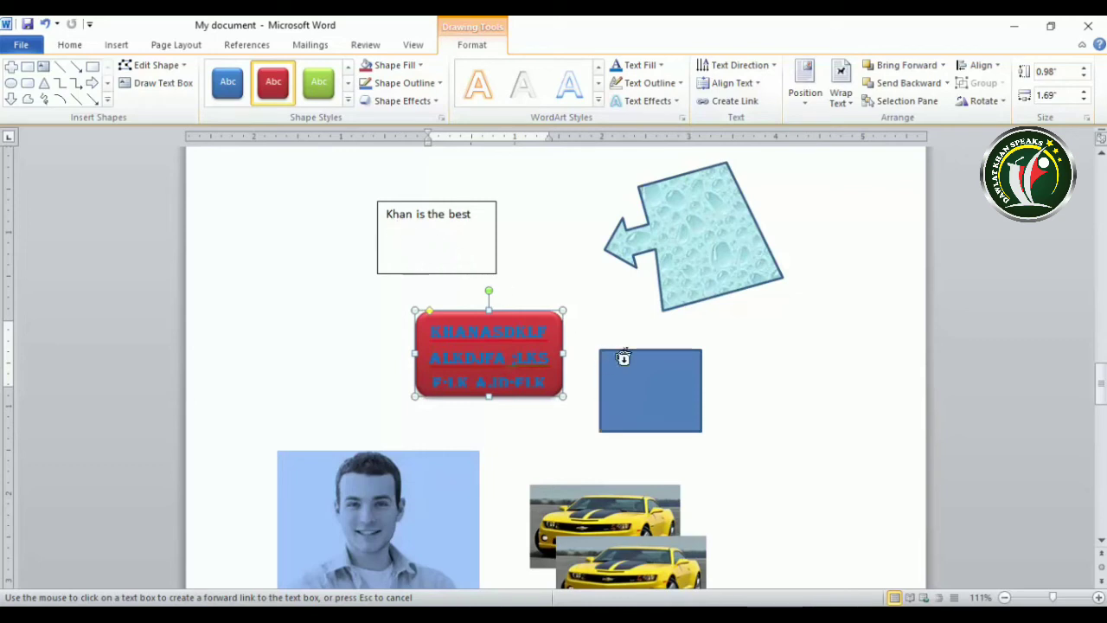
{"action": "left_click", "coordinate": [634, 386]}
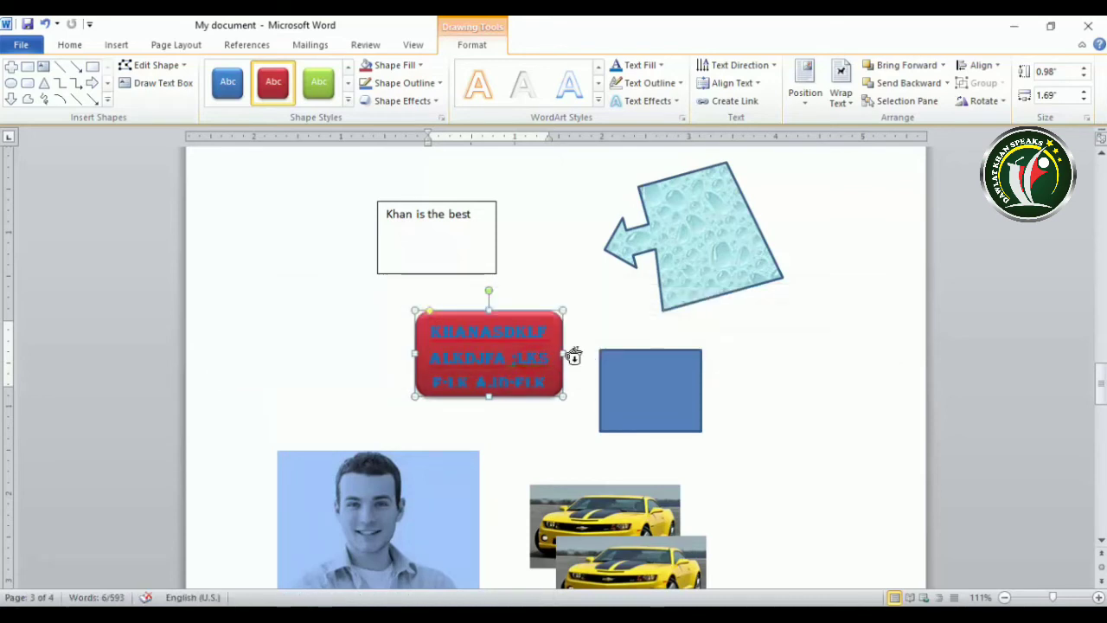
Step: Draw a narrow text box right of the blue square and add the text 'sdfasdfa' to the blue square
{"action": "left_click", "coordinate": [42, 66]}
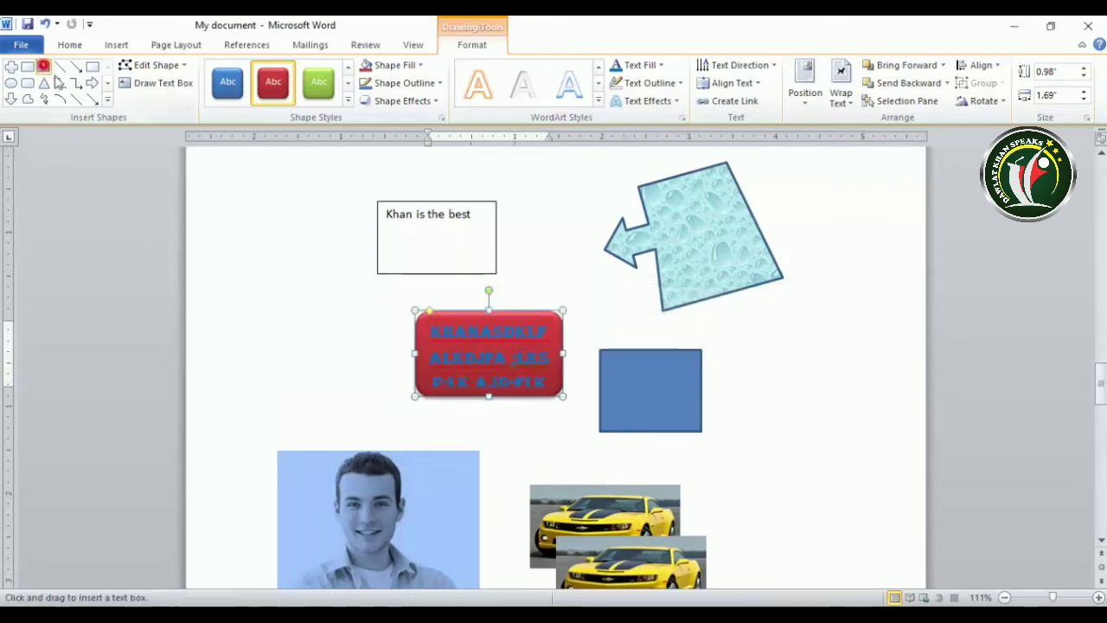
{"action": "left_click_drag", "start_coordinate": [761, 341], "coordinate": [788, 428]}
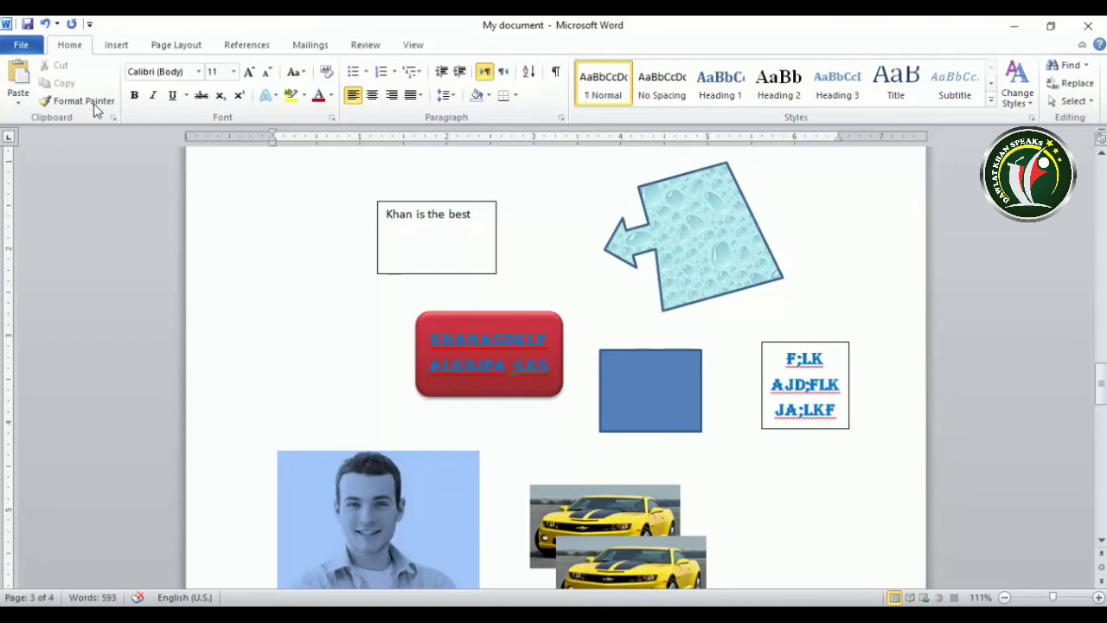
{"action": "left_click", "coordinate": [650, 411]}
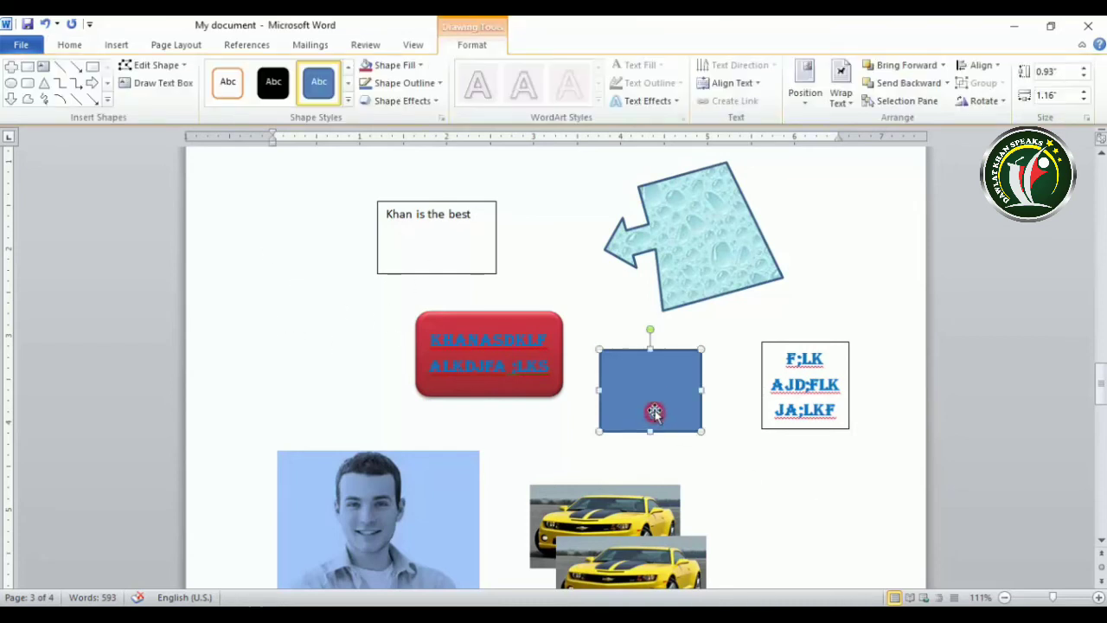
{"action": "right_click", "coordinate": [660, 389]}
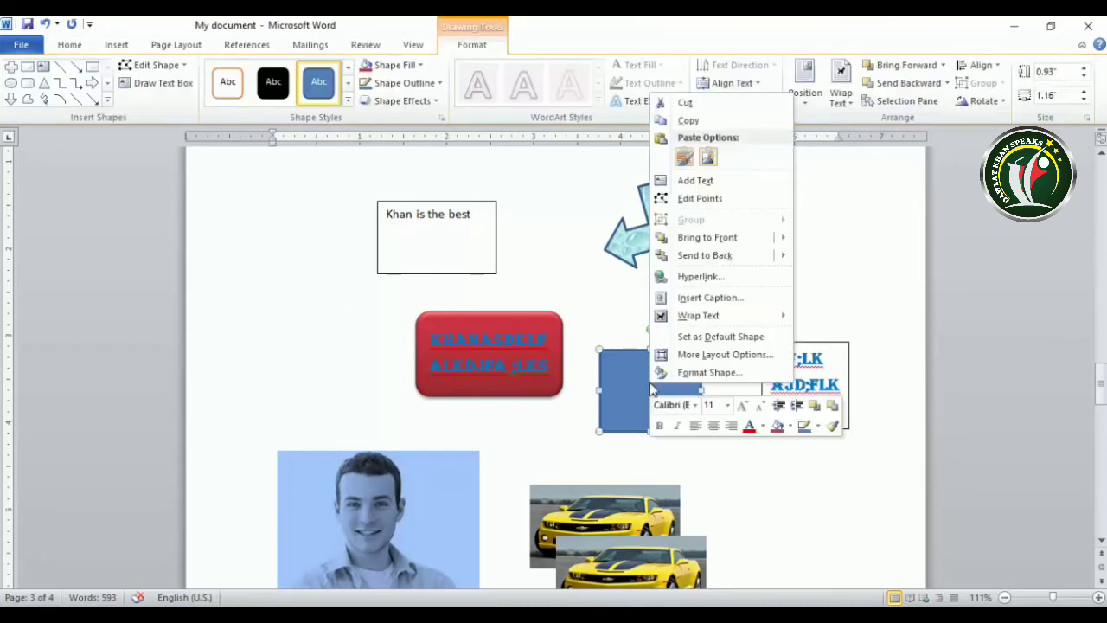
{"action": "left_click", "coordinate": [697, 180]}
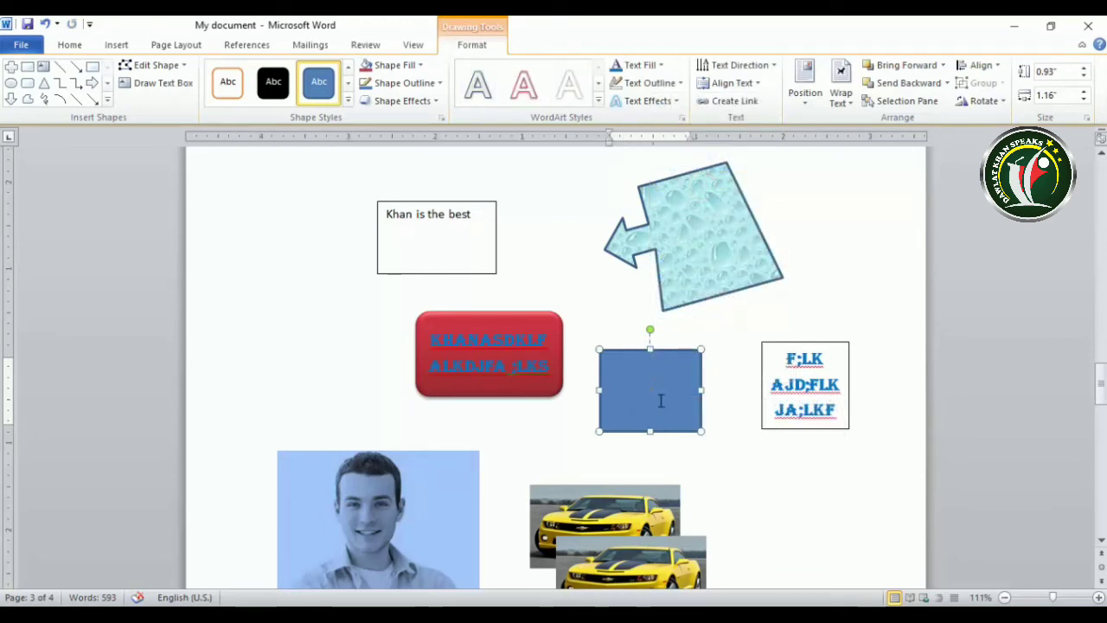
{"action": "left_click", "coordinate": [651, 390]}
{"action": "type", "text": "fasdfasdfa"}
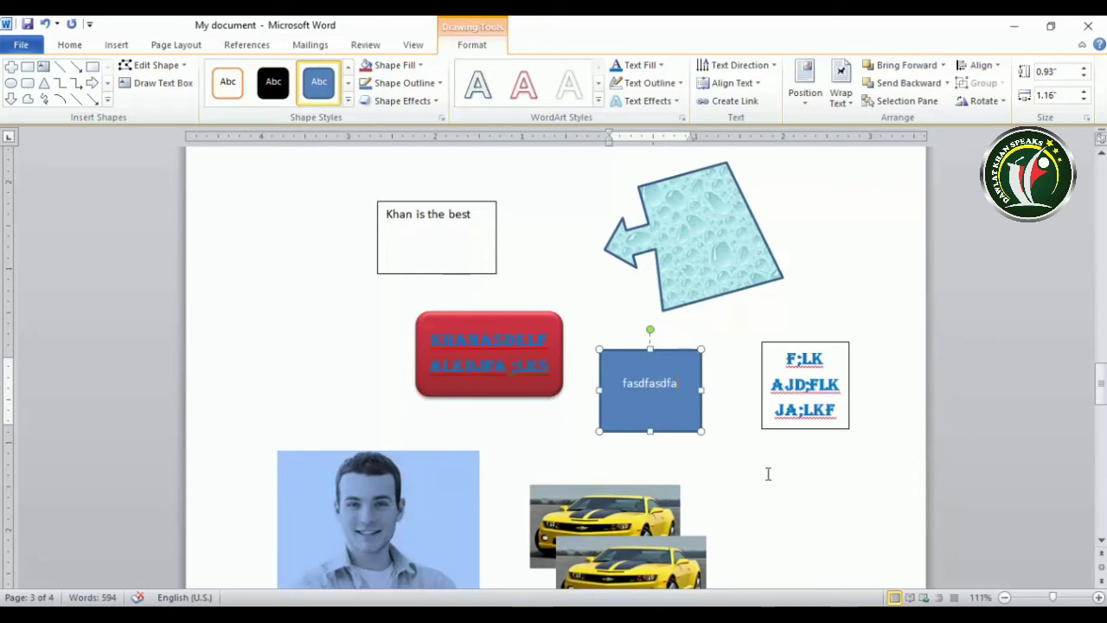
Step: Draw a small empty text box below the F;LK box
{"action": "scroll", "coordinate": [767, 474], "scroll_direction": "down", "scroll_amount": 1}
{"action": "left_click", "coordinate": [42, 66]}
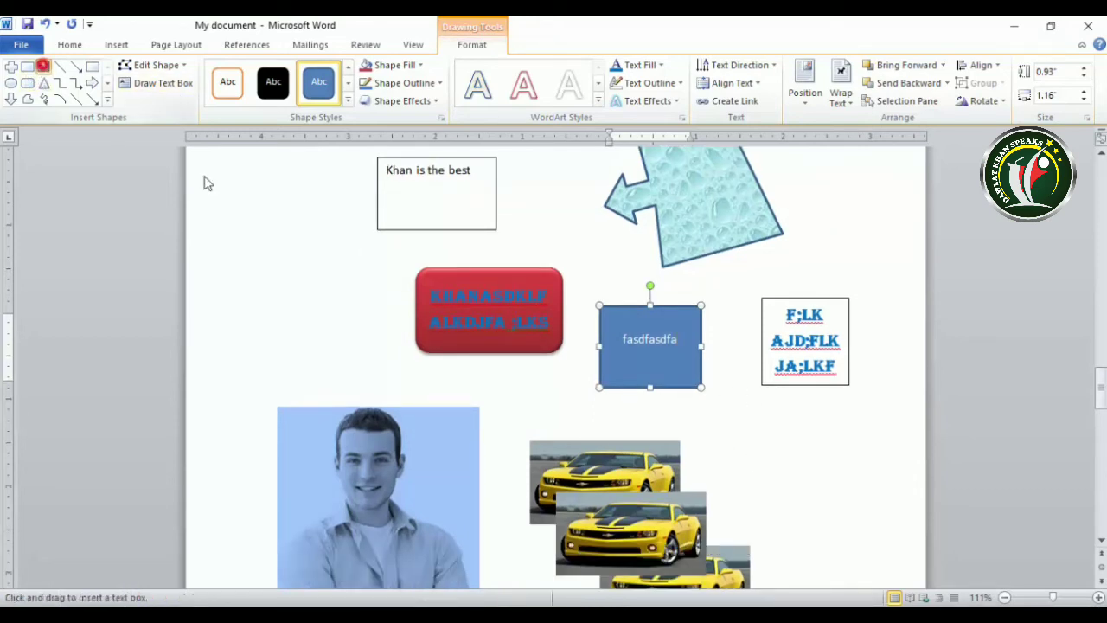
{"action": "left_click_drag", "start_coordinate": [749, 410], "coordinate": [812, 453]}
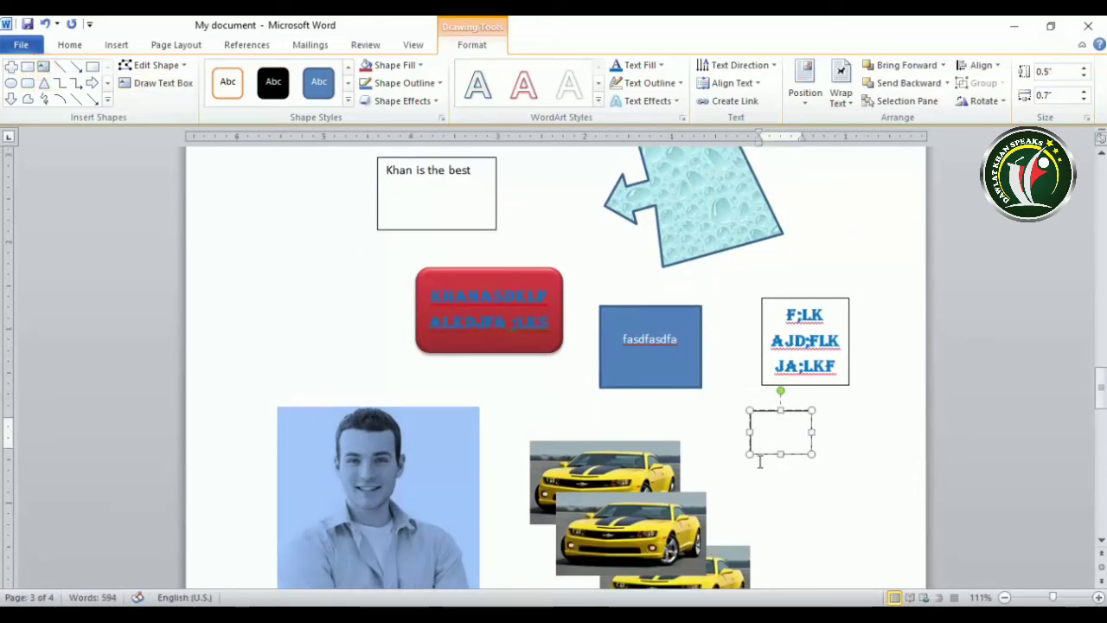
Step: Link the blue square to the small text box, type more random text, then break the link
{"action": "left_click", "coordinate": [677, 339]}
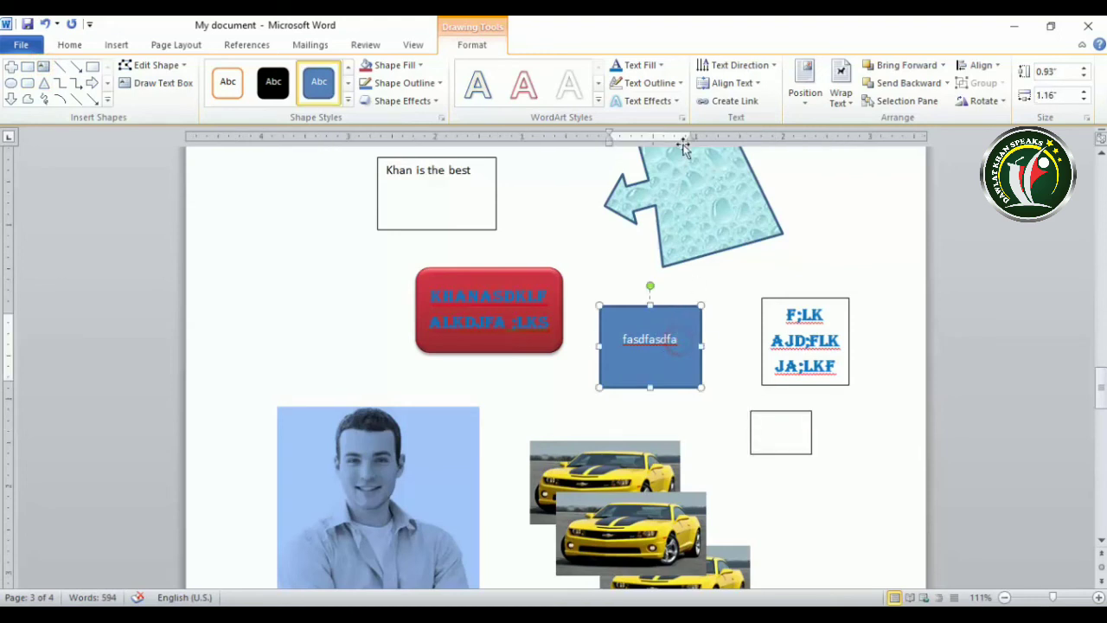
{"action": "left_click", "coordinate": [734, 102]}
{"action": "left_click", "coordinate": [761, 428]}
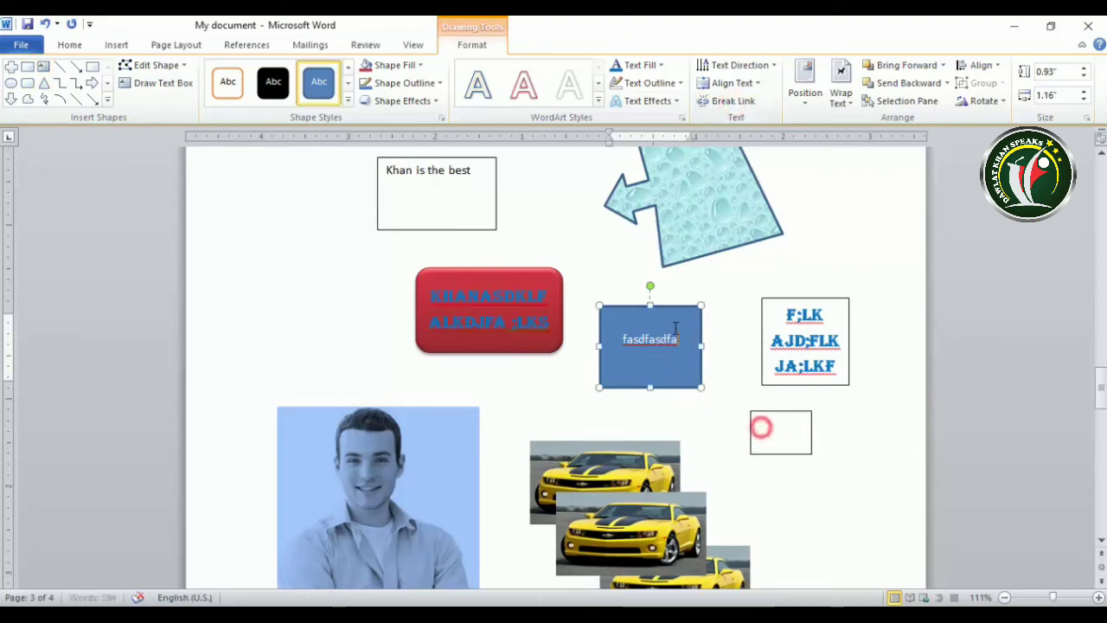
{"action": "type", "text": "qw fasdflakjsd;flkajs"}
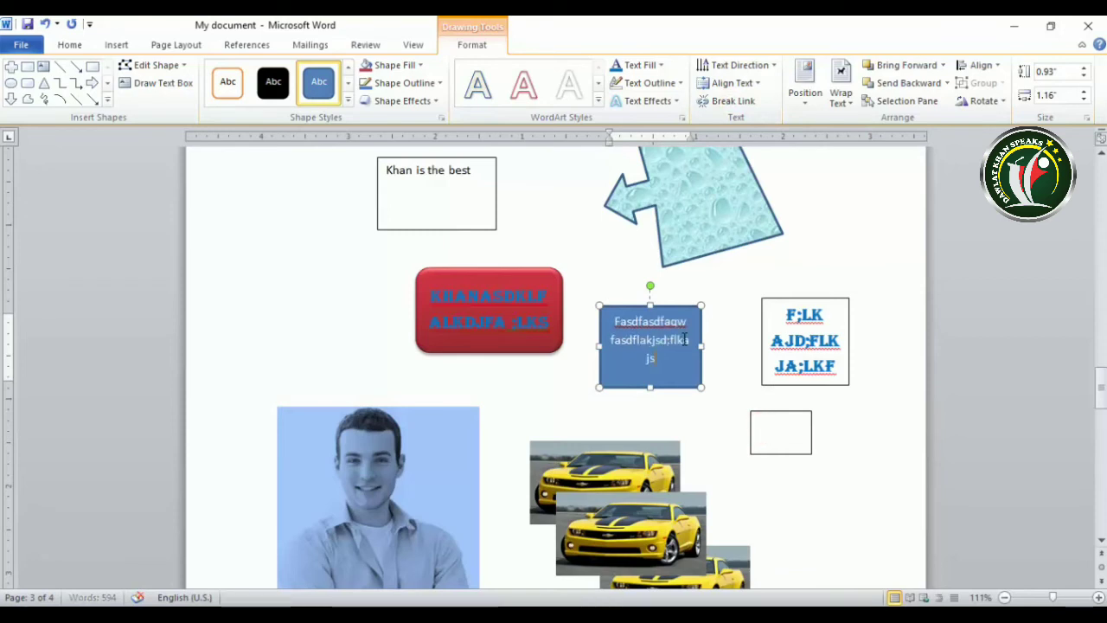
{"action": "type", "text": ";dfl kajs;ldfkja;lsdk fj;alskdf"}
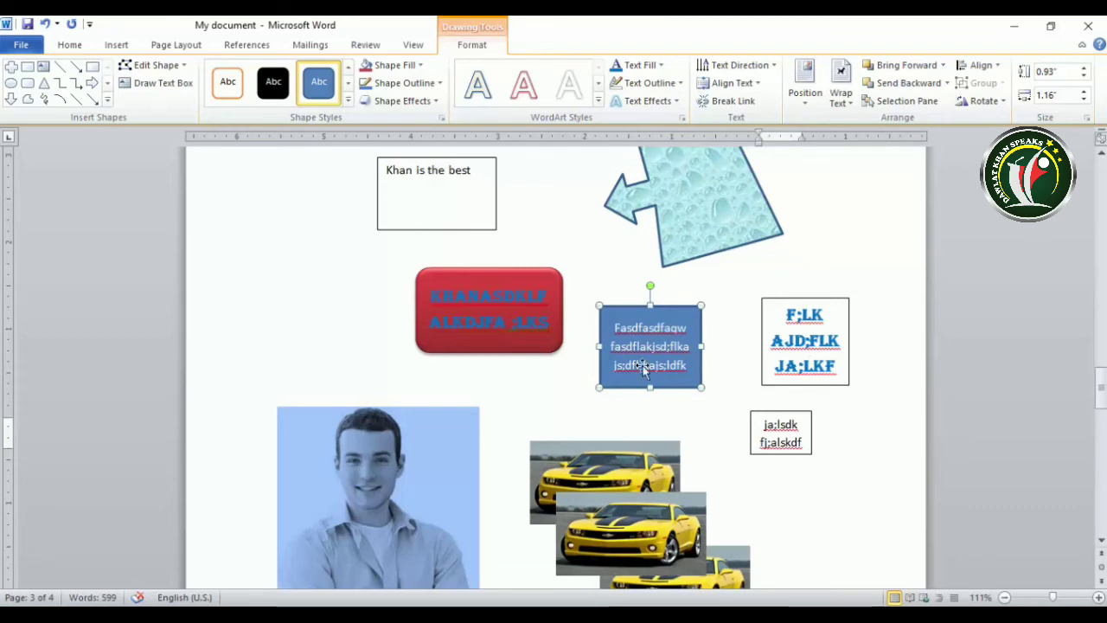
{"action": "left_click", "coordinate": [733, 102]}
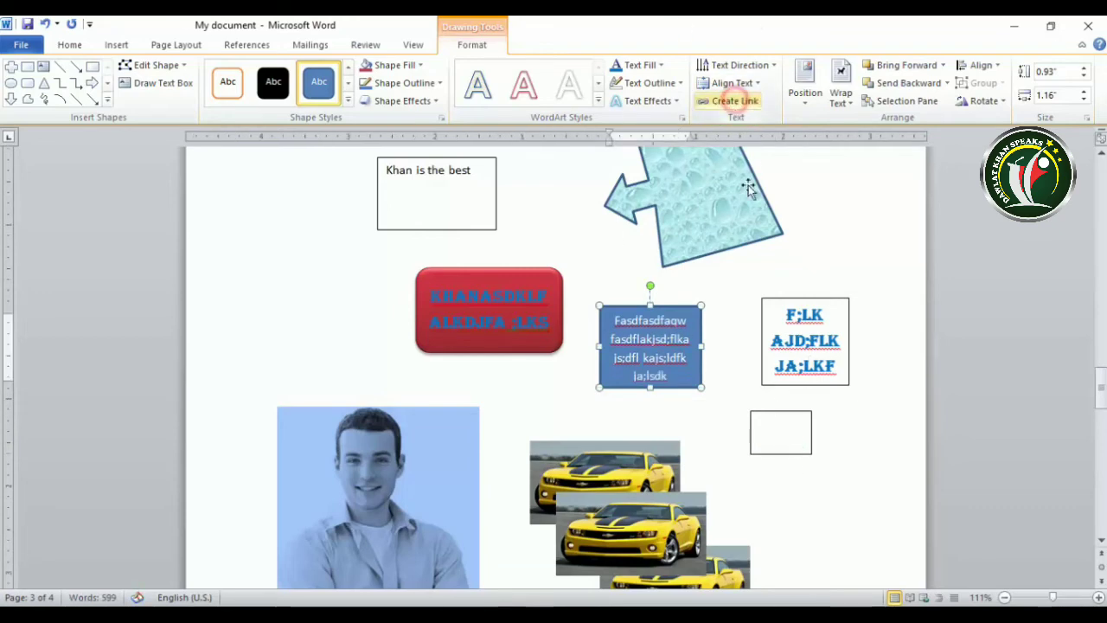
{"action": "scroll", "coordinate": [634, 391], "scroll_direction": "up", "scroll_amount": 3}
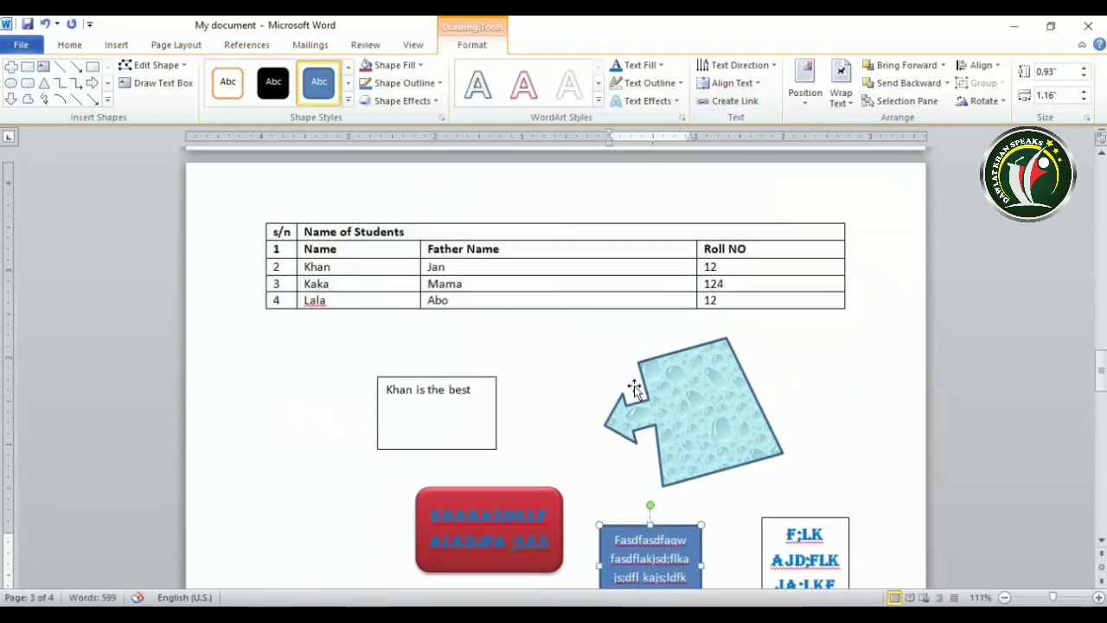
{"action": "scroll", "coordinate": [755, 379], "scroll_direction": "up", "scroll_amount": 5}
{"action": "scroll", "coordinate": [755, 379], "scroll_direction": "up", "scroll_amount": 2}
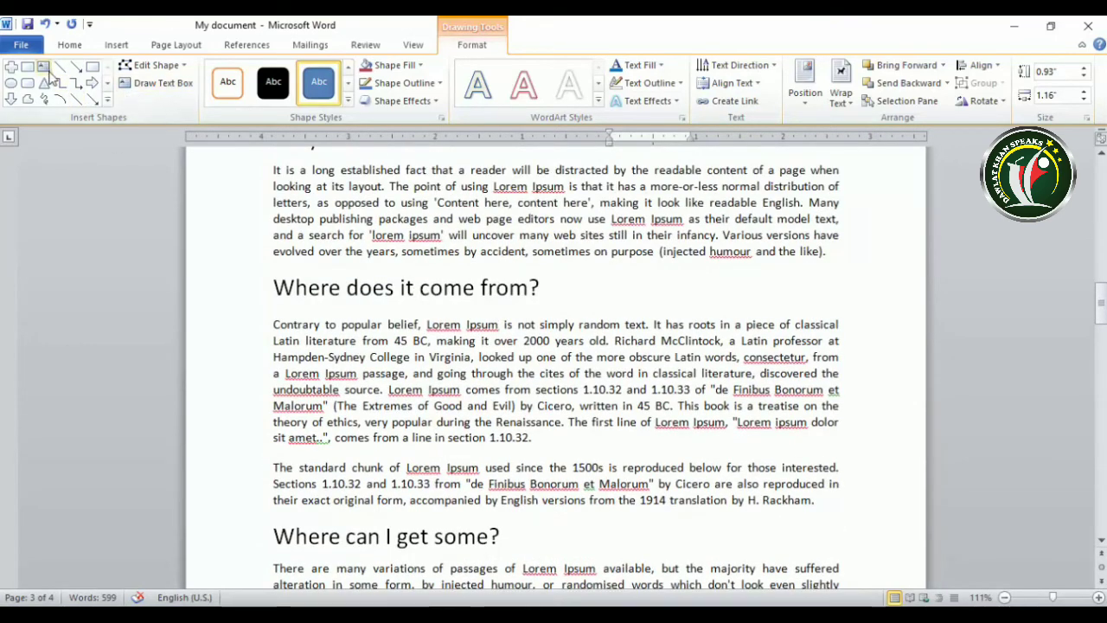
Step: Draw a new text box over the body paragraph and shift it right and down
{"action": "left_click", "coordinate": [42, 66]}
{"action": "left_click_drag", "start_coordinate": [411, 320], "coordinate": [523, 432]}
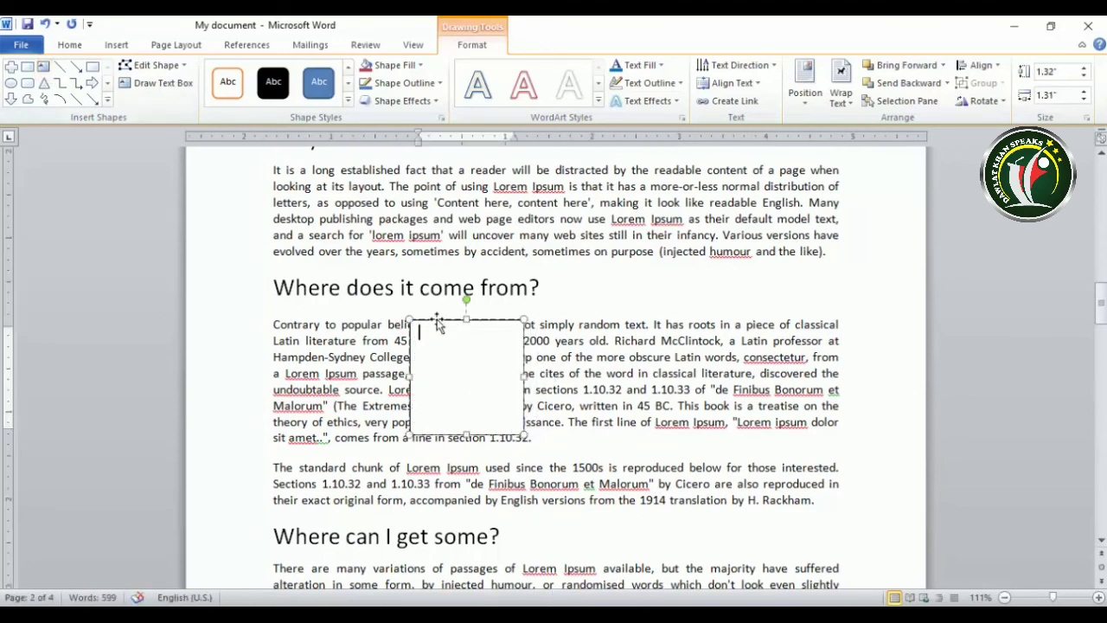
{"action": "left_click_drag", "start_coordinate": [448, 320], "coordinate": [554, 337]}
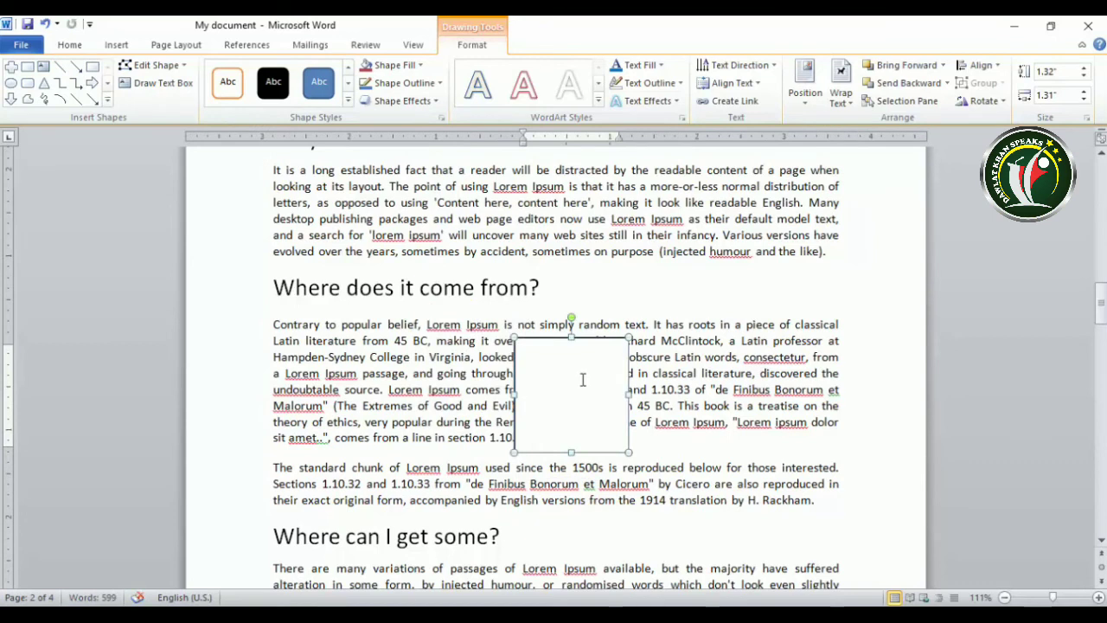
Step: Make the box read 'Khan is the best' and shrink it to 0.9" by 1.17" so 'best' wraps
{"action": "type", "text": "kh"}
{"action": "type", "text": " i"}
{"action": "type", "text": "he "}
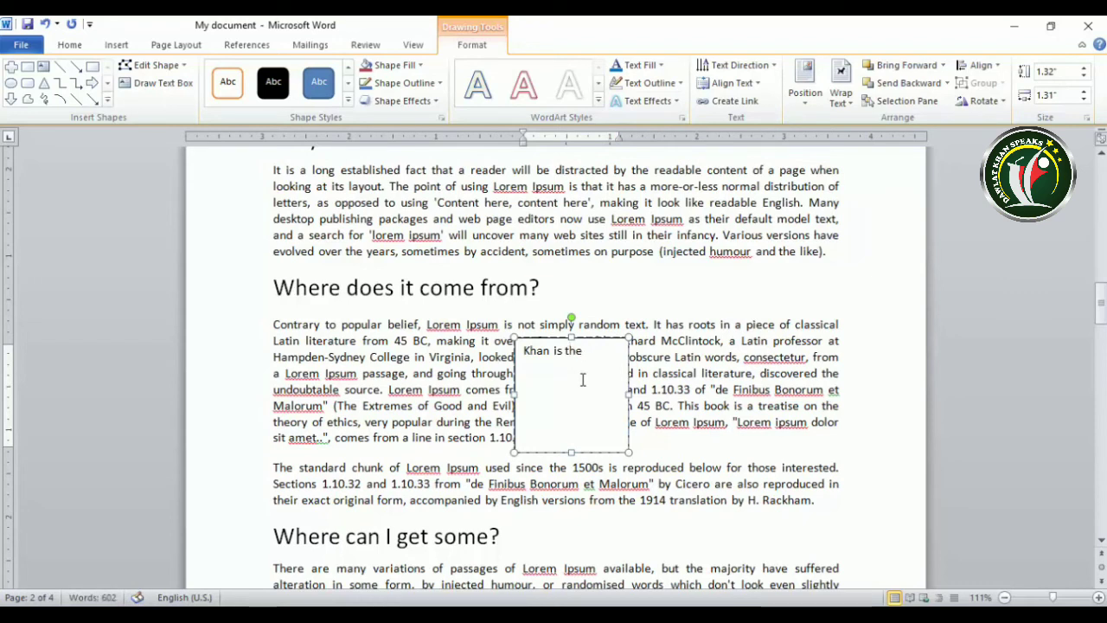
{"action": "type", "text": "bs"}
{"action": "key", "text": "BackSpace"}
{"action": "key", "text": "BackSpace"}
{"action": "key", "text": "BackSpace"}
{"action": "key", "text": "Home"}
{"action": "type", "text": "e"}
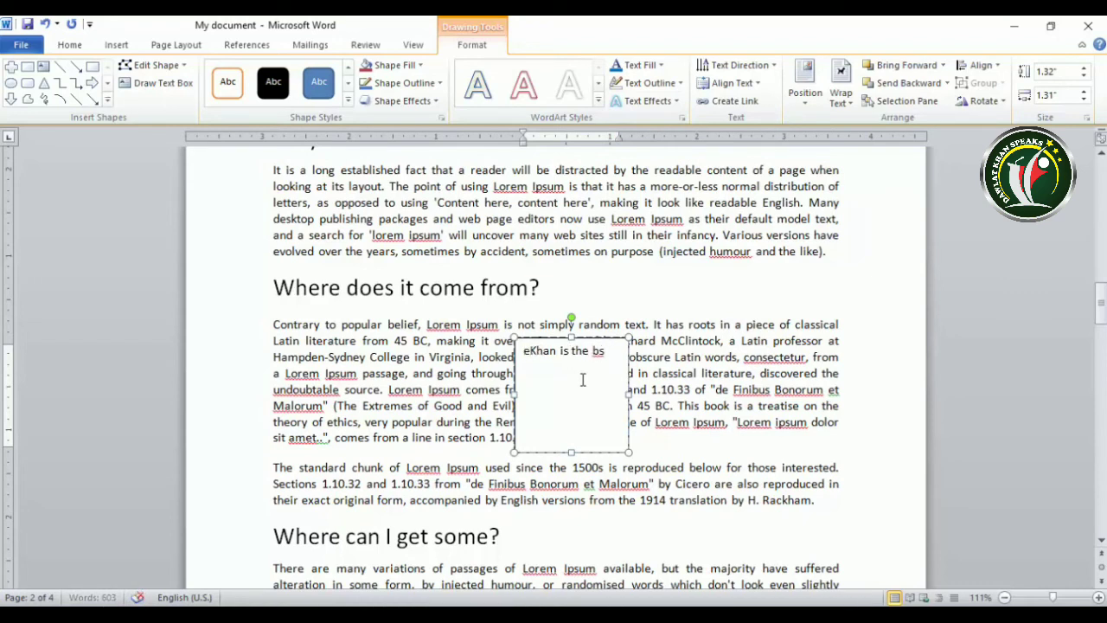
{"action": "key", "text": "BackSpace"}
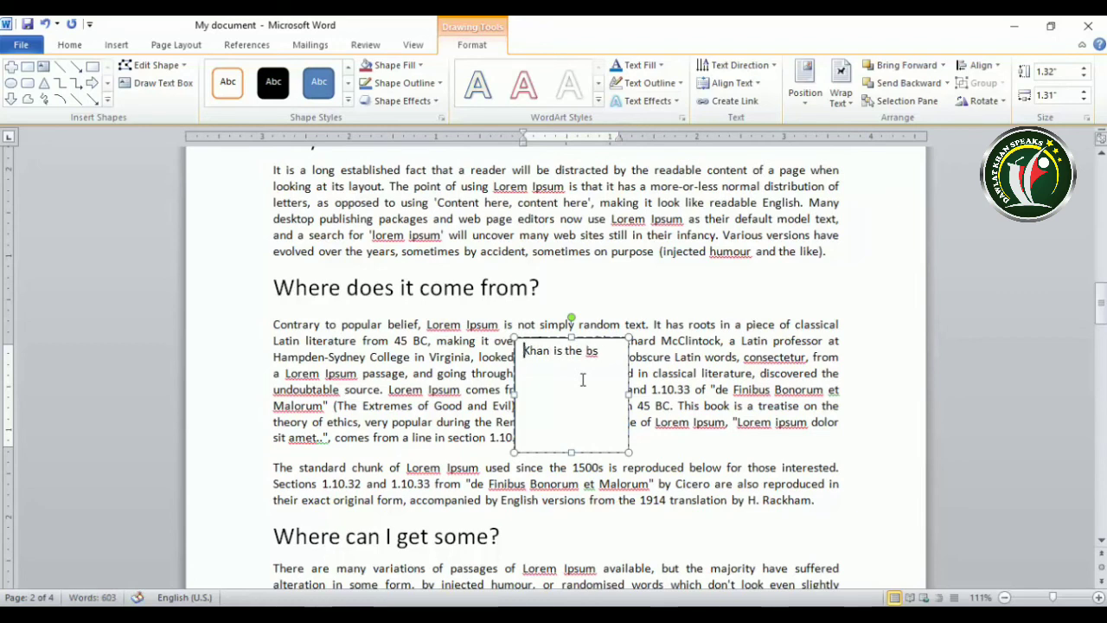
{"action": "double_click", "coordinate": [598, 351]}
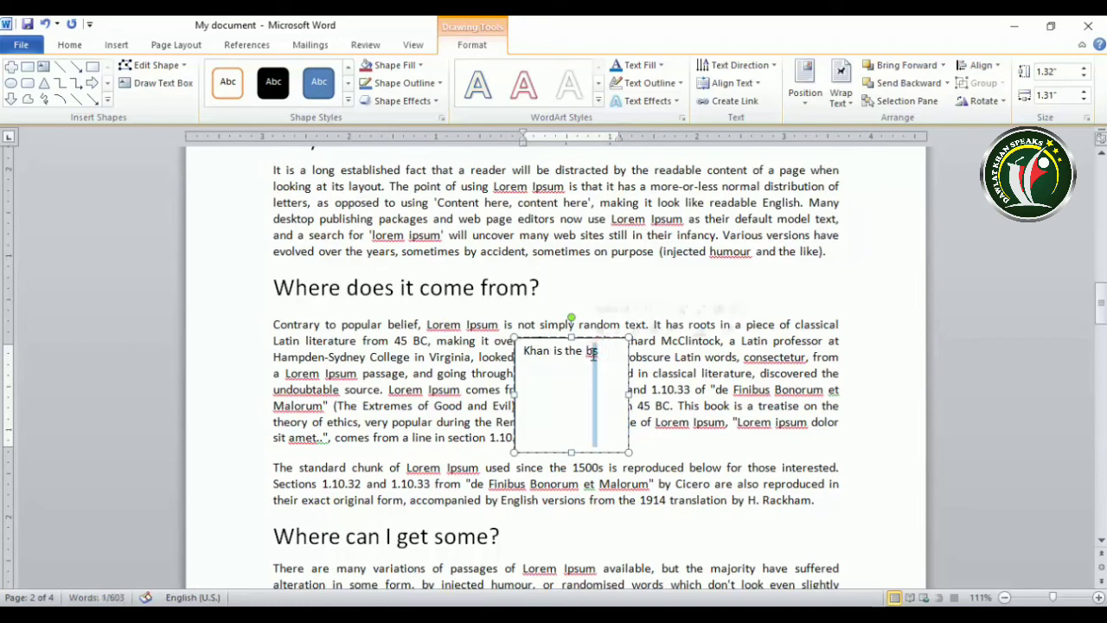
{"action": "type", "text": "best"}
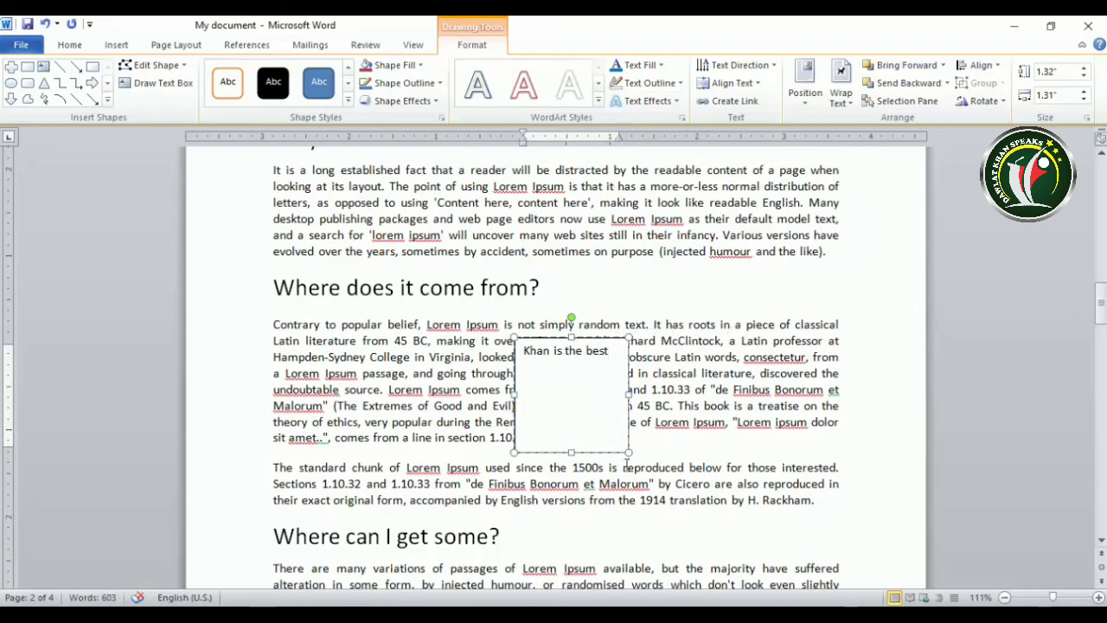
{"action": "left_click_drag", "start_coordinate": [628, 452], "coordinate": [616, 417]}
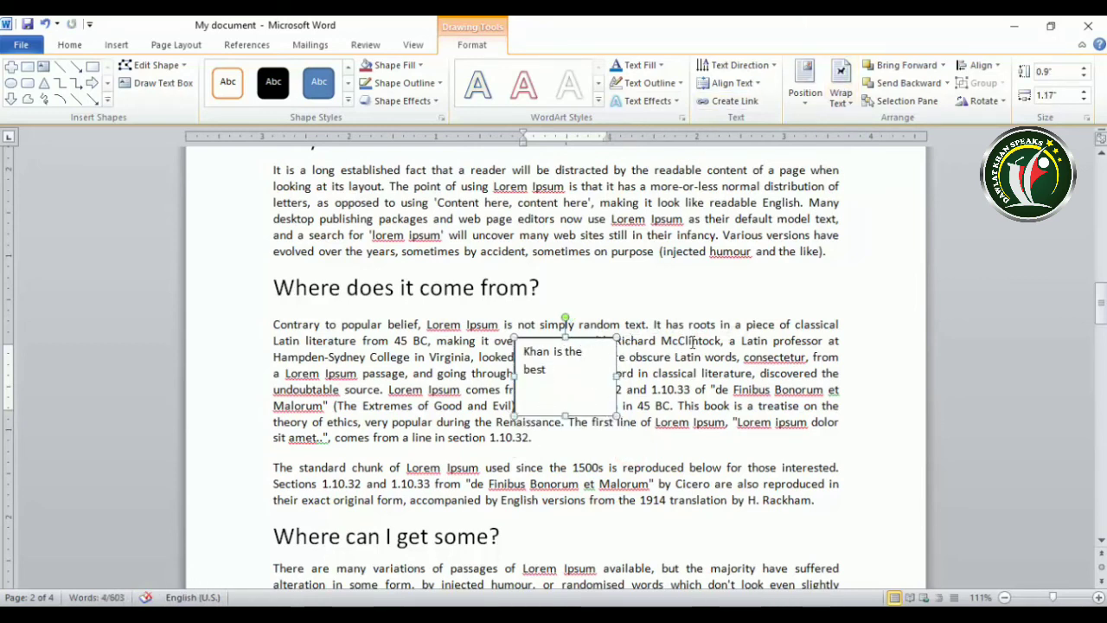
Step: Position the text box middle-centre in the paragraph with square text wrapping
{"action": "left_click", "coordinate": [806, 91]}
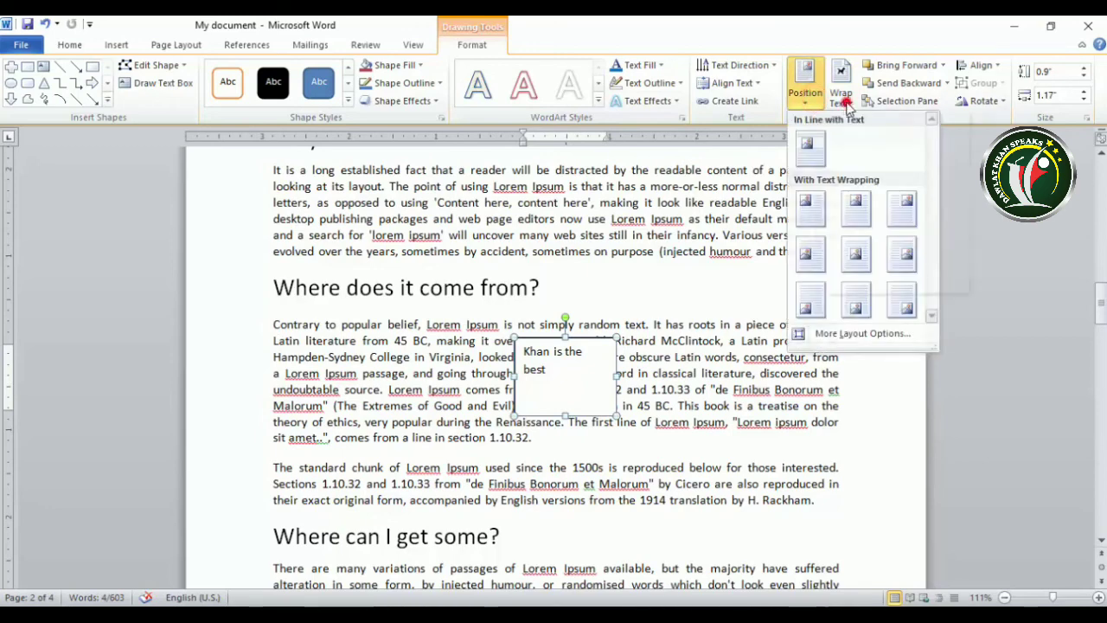
{"action": "left_click", "coordinate": [844, 99]}
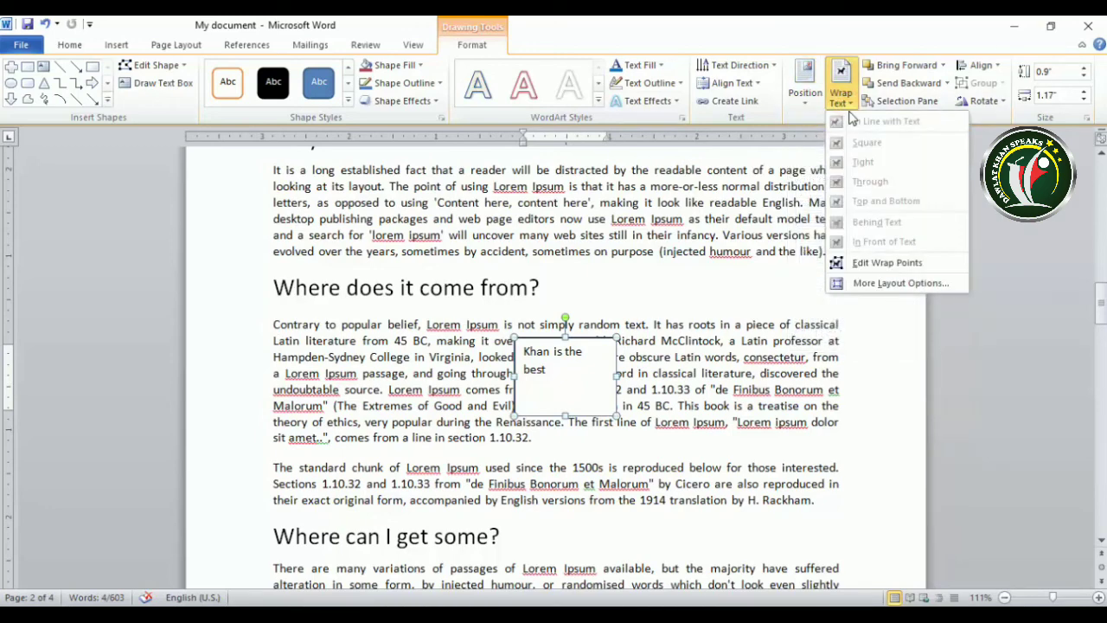
{"action": "left_click", "coordinate": [810, 89]}
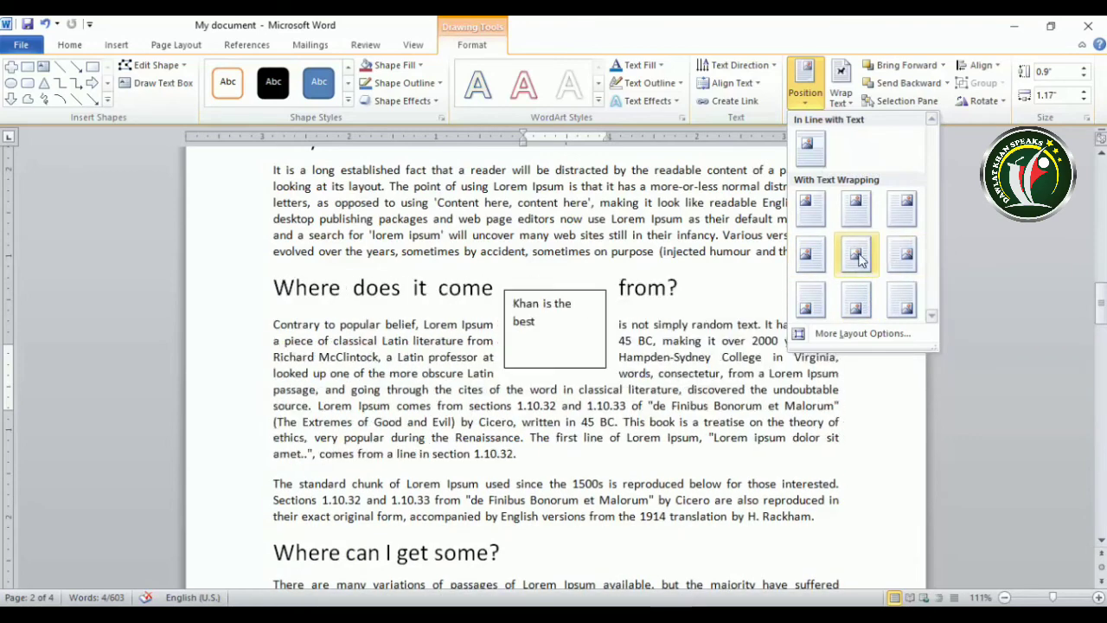
{"action": "left_click", "coordinate": [857, 256]}
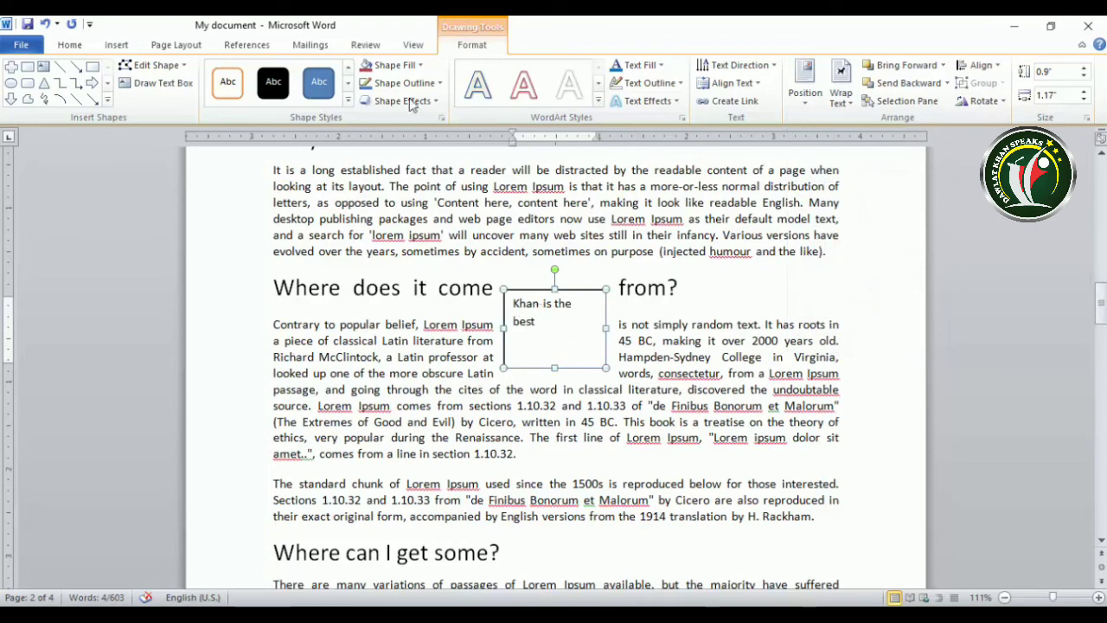
Step: Set the text box to No Fill and move it down and right within the paragraph
{"action": "left_click", "coordinate": [393, 65]}
{"action": "left_click", "coordinate": [400, 204]}
{"action": "left_click_drag", "start_coordinate": [526, 292], "coordinate": [549, 341]}
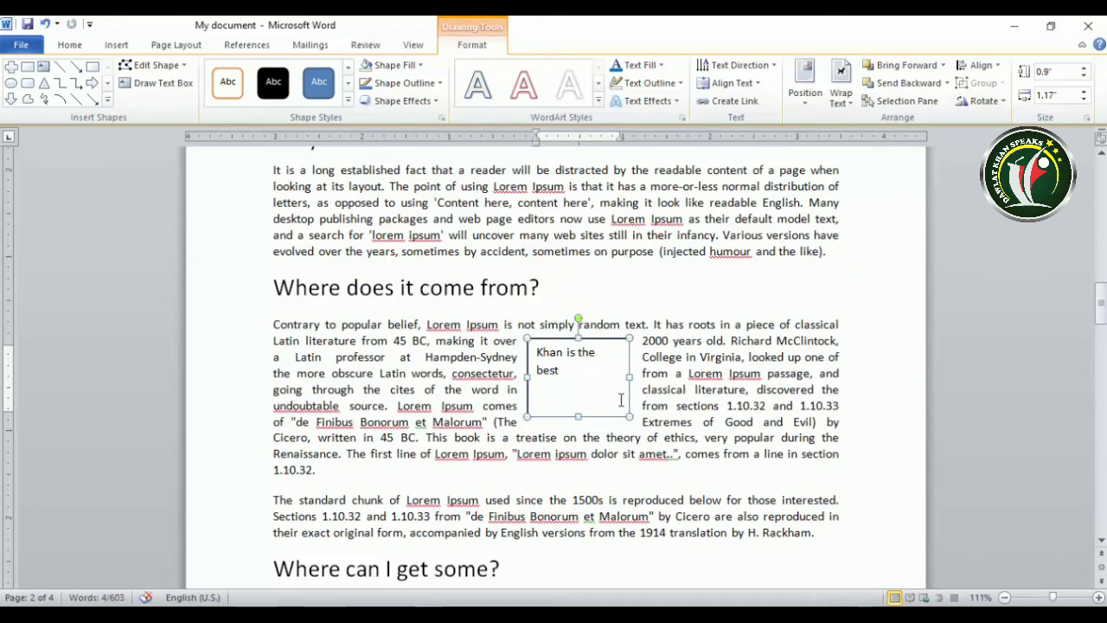
{"action": "scroll", "coordinate": [620, 398], "scroll_direction": "down", "scroll_amount": 4}
{"action": "scroll", "coordinate": [620, 398], "scroll_direction": "up", "scroll_amount": 2}
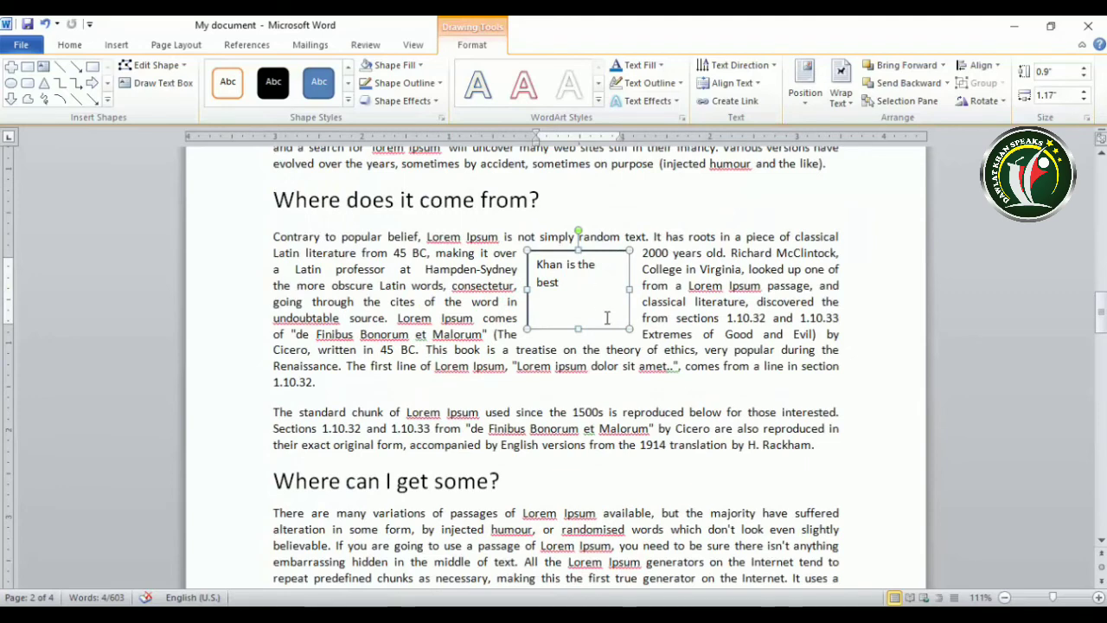
{"action": "scroll", "coordinate": [608, 325], "scroll_direction": "down", "scroll_amount": 15}
{"action": "scroll", "coordinate": [608, 325], "scroll_direction": "down", "scroll_amount": 5}
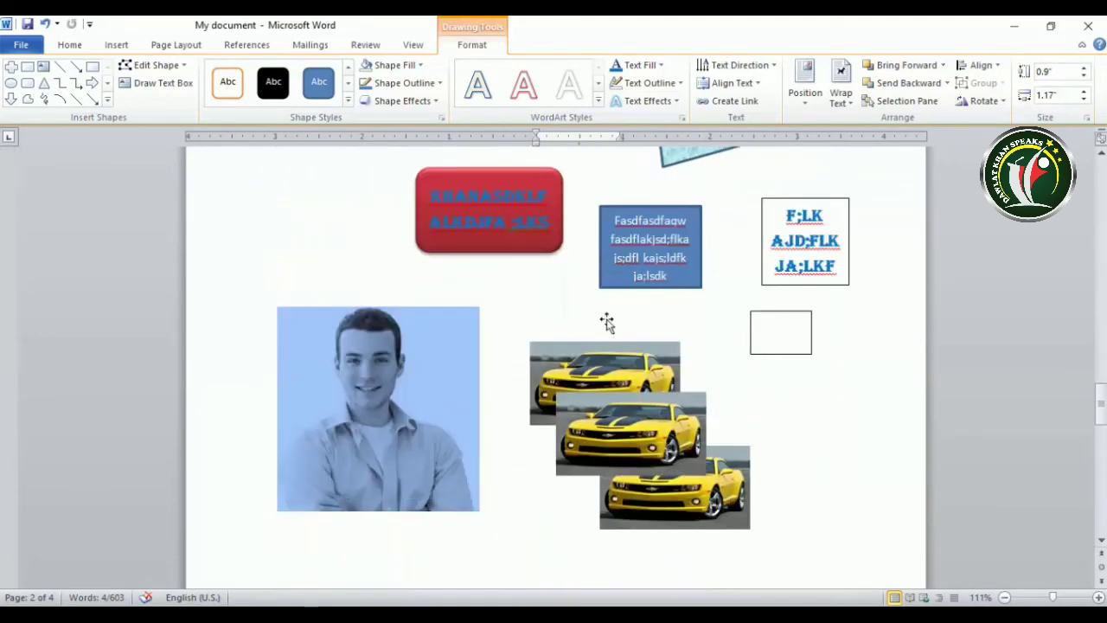
{"action": "left_click", "coordinate": [761, 324]}
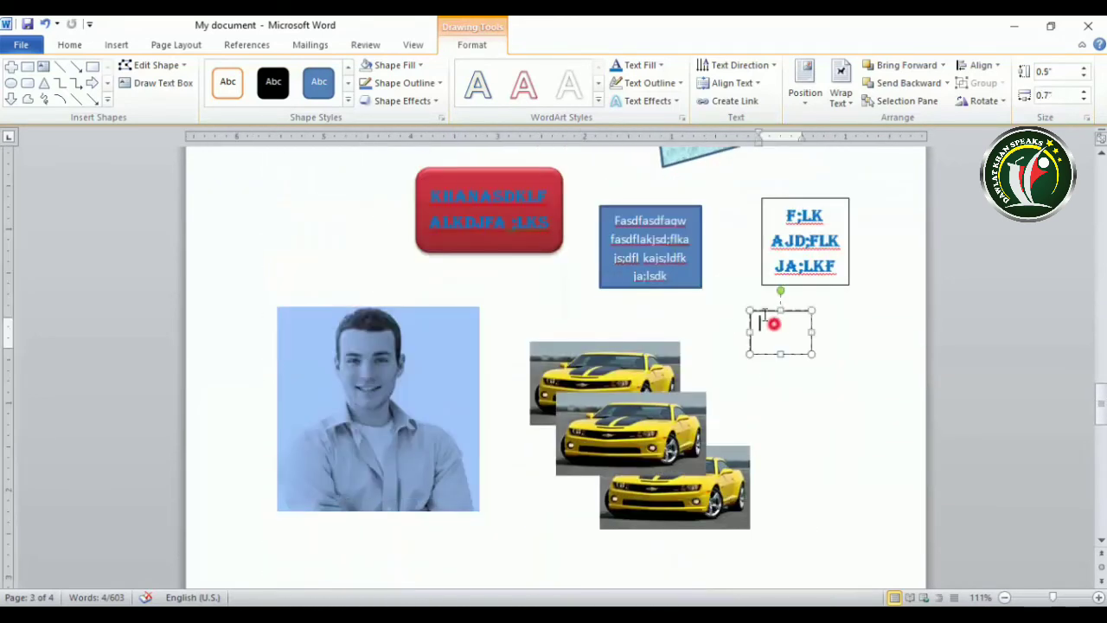
{"action": "left_click", "coordinate": [508, 220]}
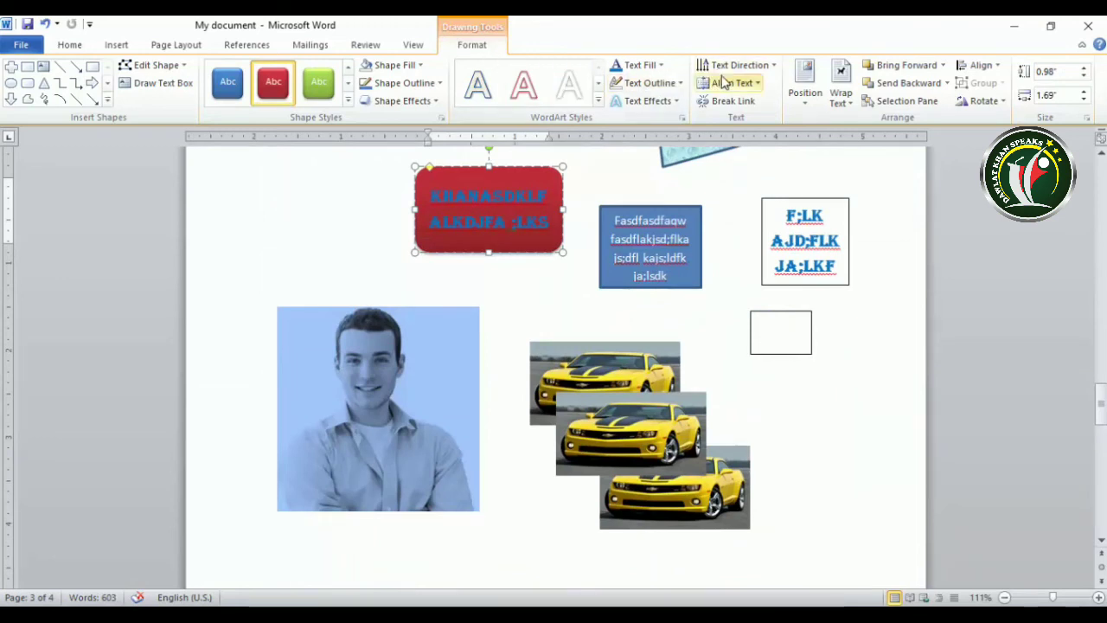
{"action": "left_click", "coordinate": [804, 87]}
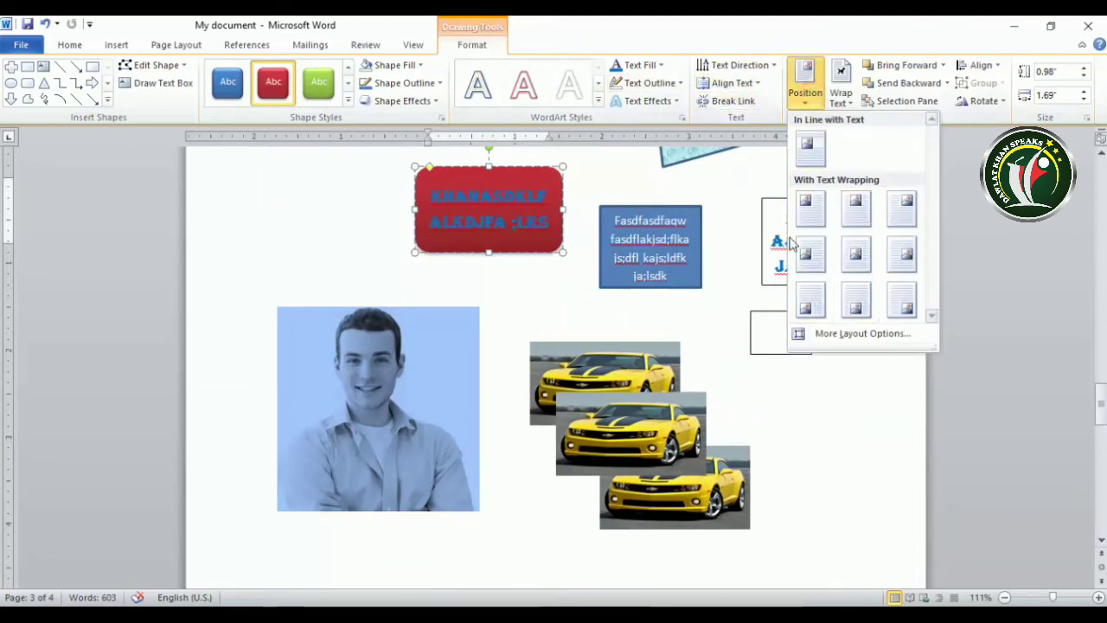
{"action": "left_click", "coordinate": [471, 170]}
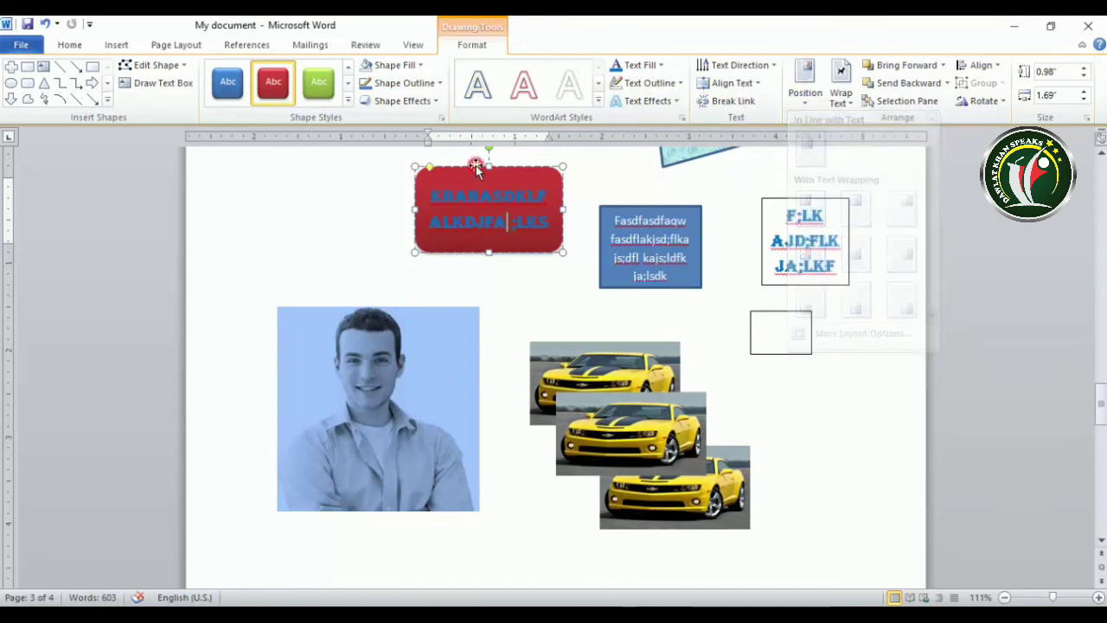
{"action": "left_click", "coordinate": [839, 86]}
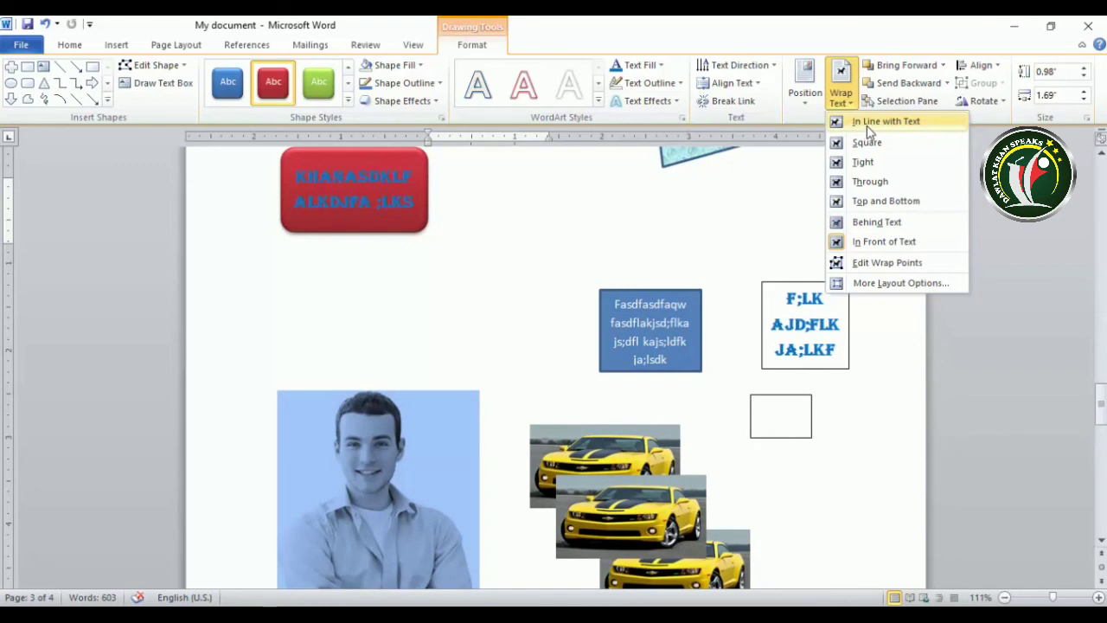
{"action": "left_click", "coordinate": [531, 208]}
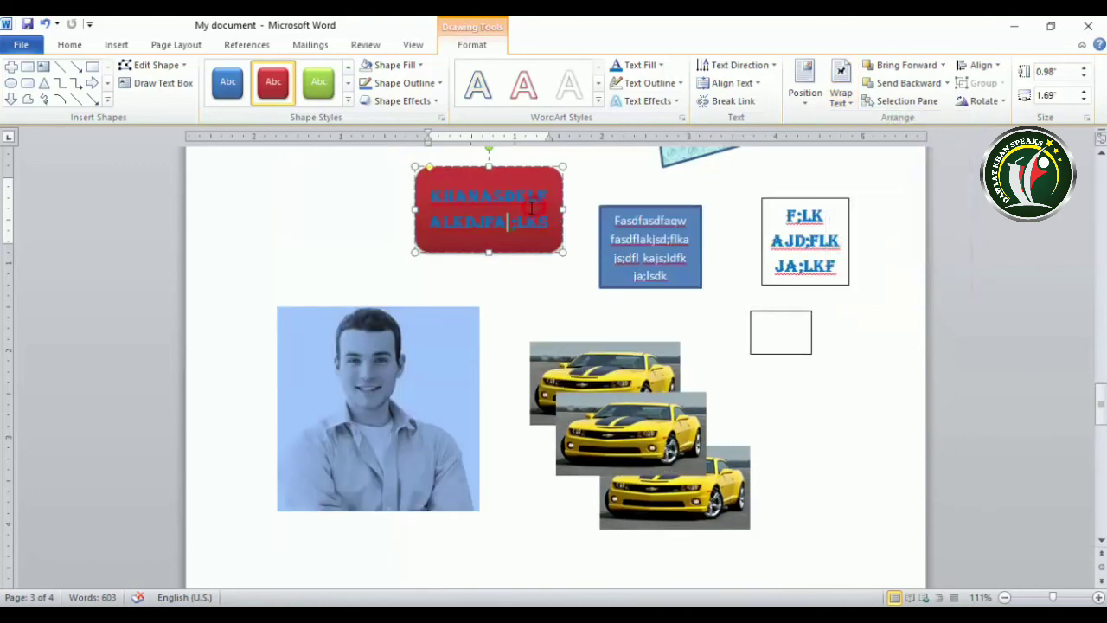
{"action": "scroll", "coordinate": [527, 216], "scroll_direction": "up", "scroll_amount": 1}
{"action": "scroll", "coordinate": [517, 237], "scroll_direction": "up", "scroll_amount": 2}
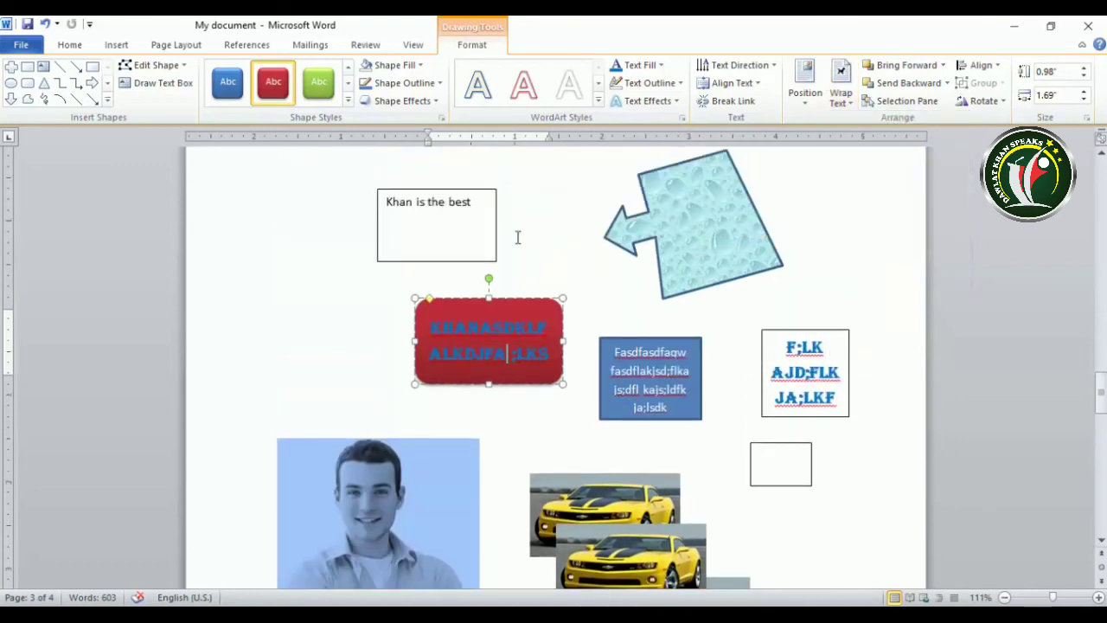
Step: Tilt the red KHAN shape slightly clockwise, undoing the corner change so it stays rounded
{"action": "left_click", "coordinate": [435, 301]}
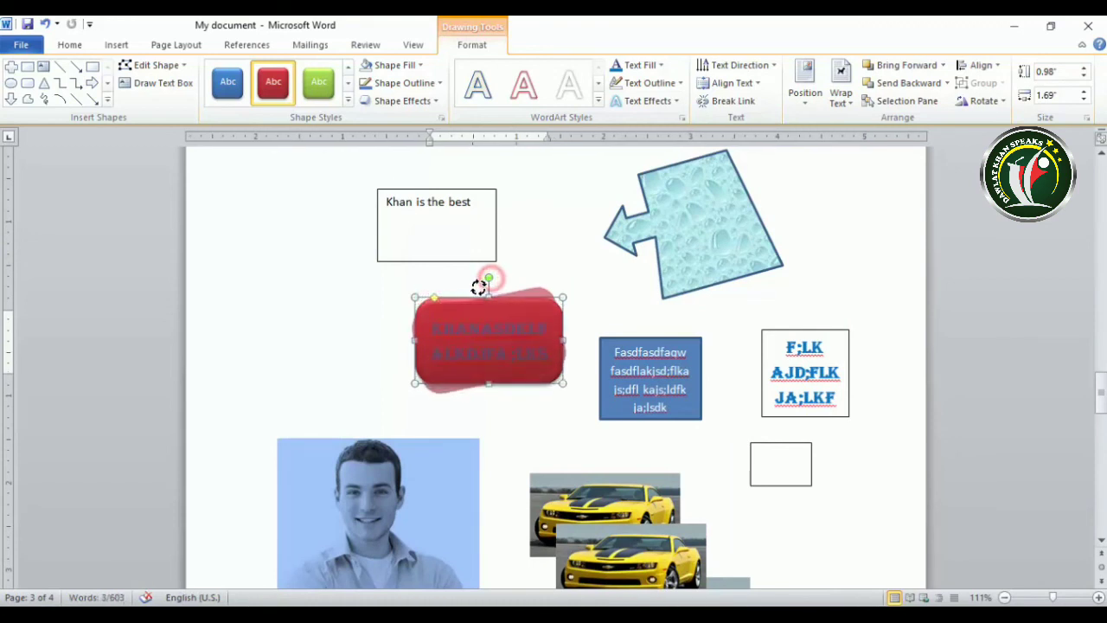
{"action": "mouse_move", "coordinate": [490, 279]}
{"action": "left_mouse_down"}
{"action": "mouse_move", "coordinate": [500, 280]}
{"action": "mouse_move", "coordinate": [467, 298]}
{"action": "left_mouse_up"}
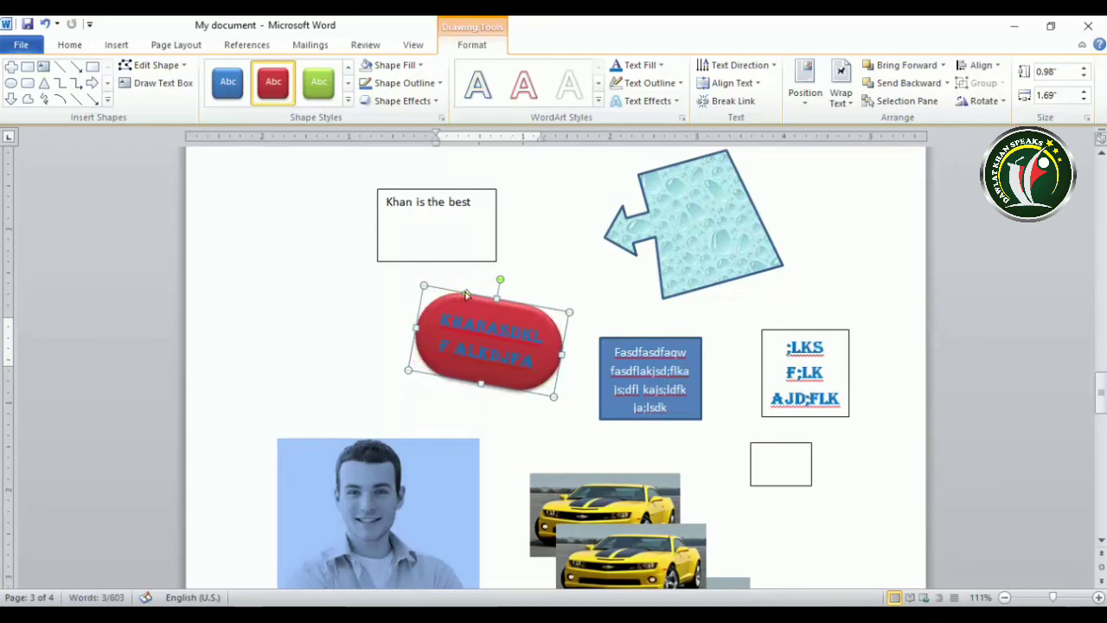
{"action": "left_click_drag", "start_coordinate": [465, 295], "coordinate": [424, 288]}
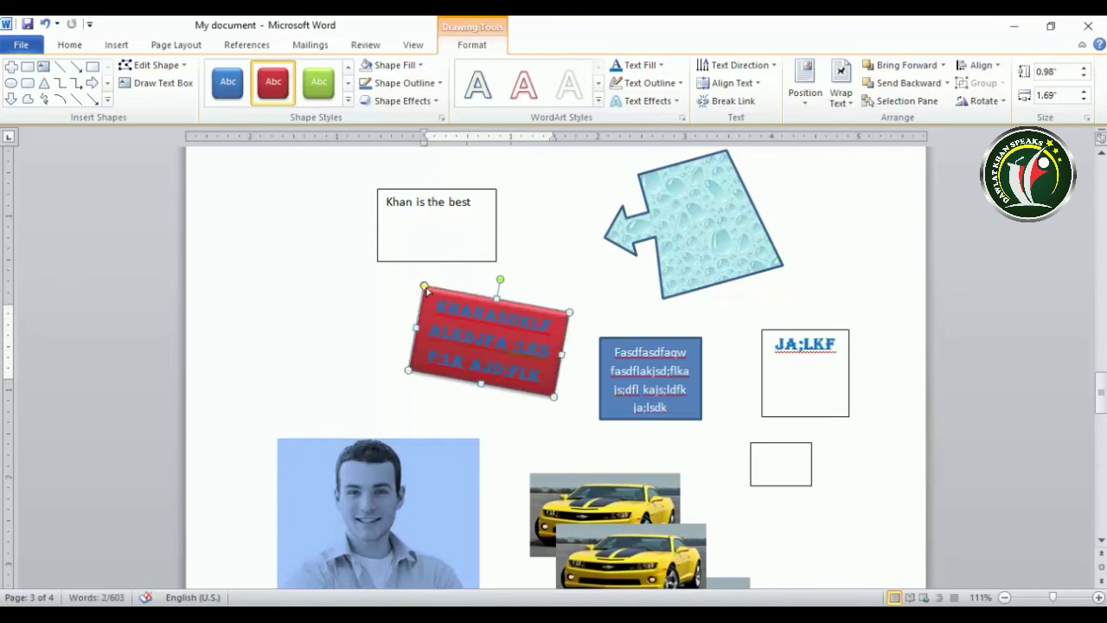
{"action": "key", "text": "ctrl+z"}
{"action": "left_click", "coordinate": [636, 234]}
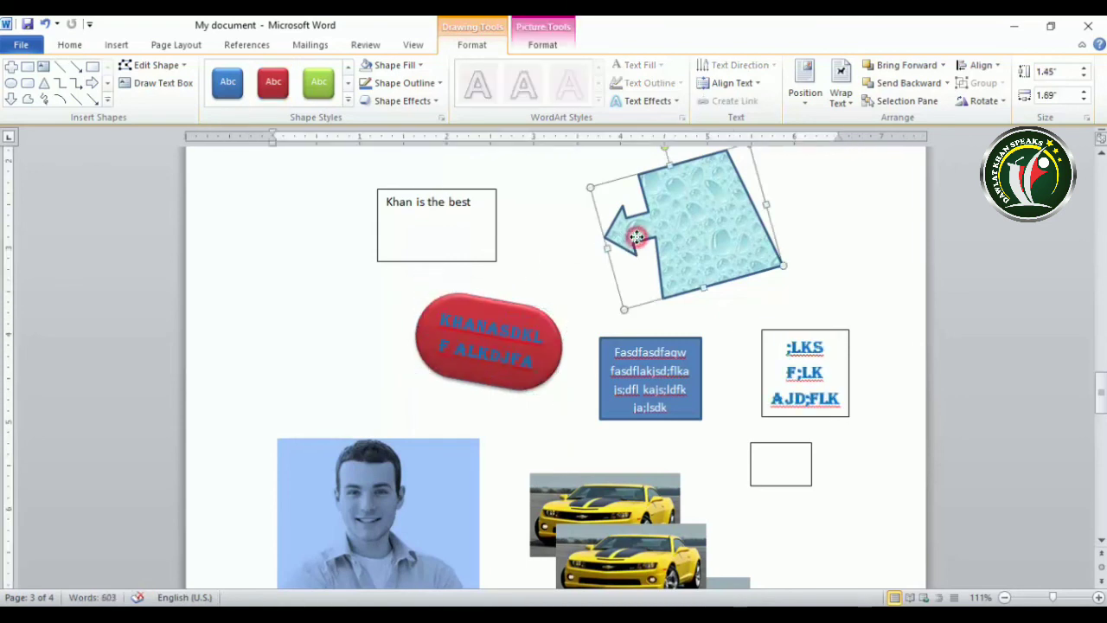
{"action": "scroll", "coordinate": [672, 203], "scroll_direction": "up", "scroll_amount": 1}
Step: Draw a left-right arrow shape to the left of the red shape
{"action": "left_click", "coordinate": [325, 298]}
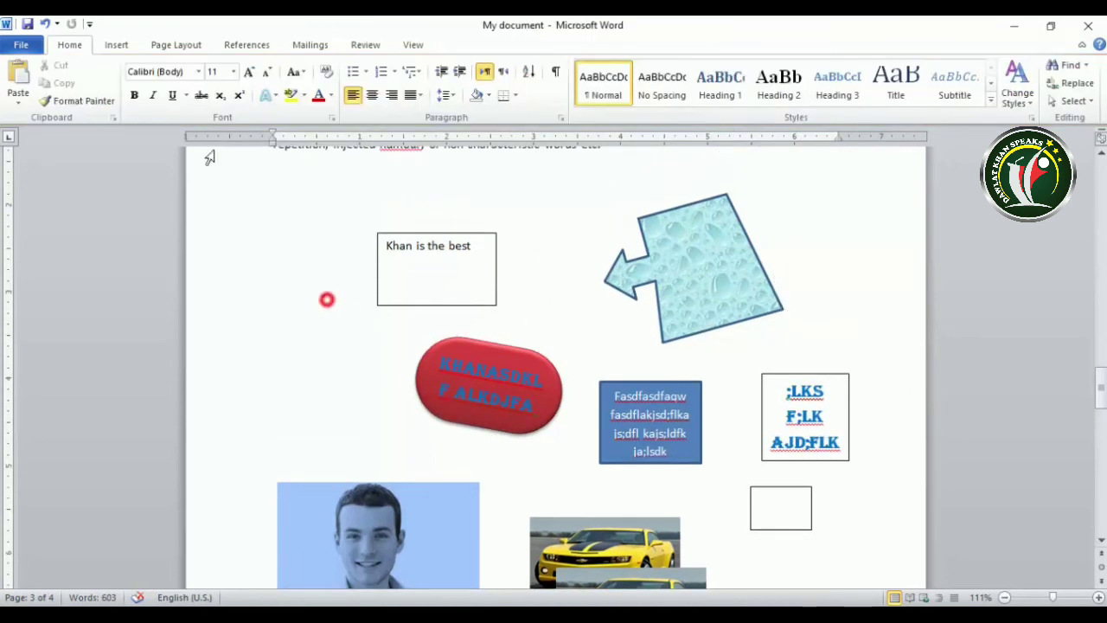
{"action": "left_click", "coordinate": [116, 44]}
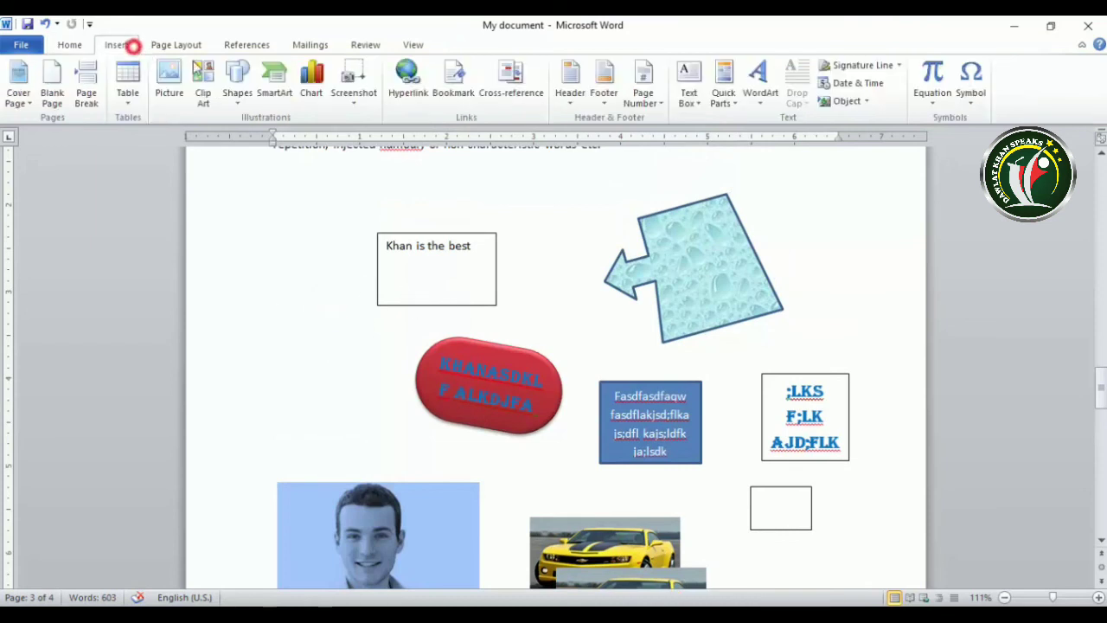
{"action": "left_click", "coordinate": [237, 82]}
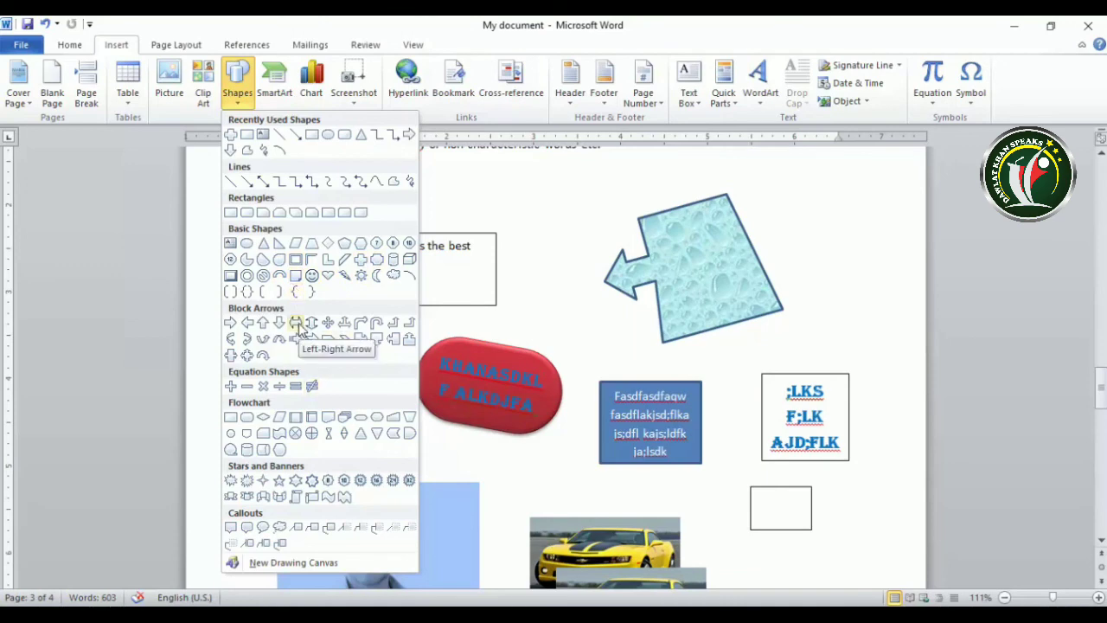
{"action": "left_click", "coordinate": [295, 323]}
{"action": "left_click_drag", "start_coordinate": [276, 322], "coordinate": [391, 389]}
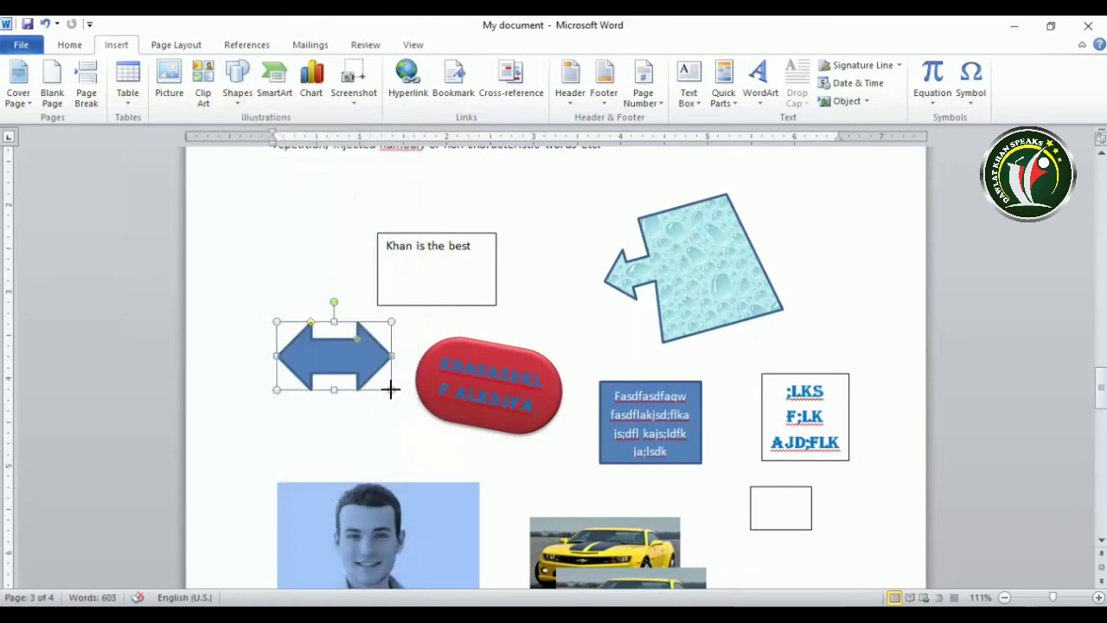
Step: Reshape the arrow with a narrower shaft and larger arrowheads
{"action": "left_click_drag", "start_coordinate": [313, 327], "coordinate": [275, 343]}
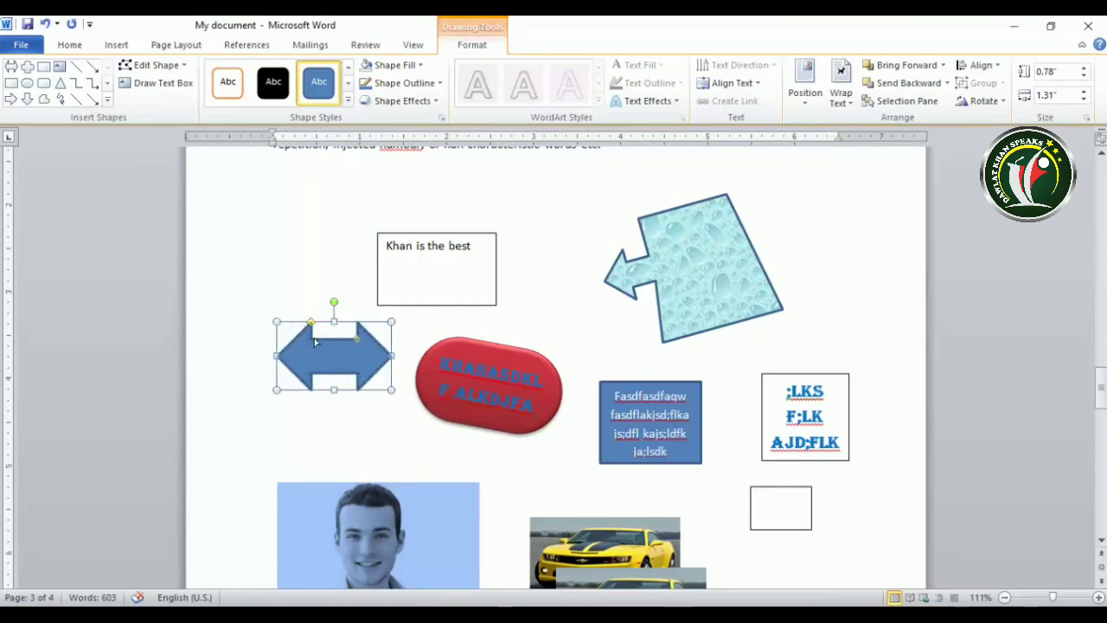
{"action": "left_click_drag", "start_coordinate": [275, 343], "coordinate": [349, 346]}
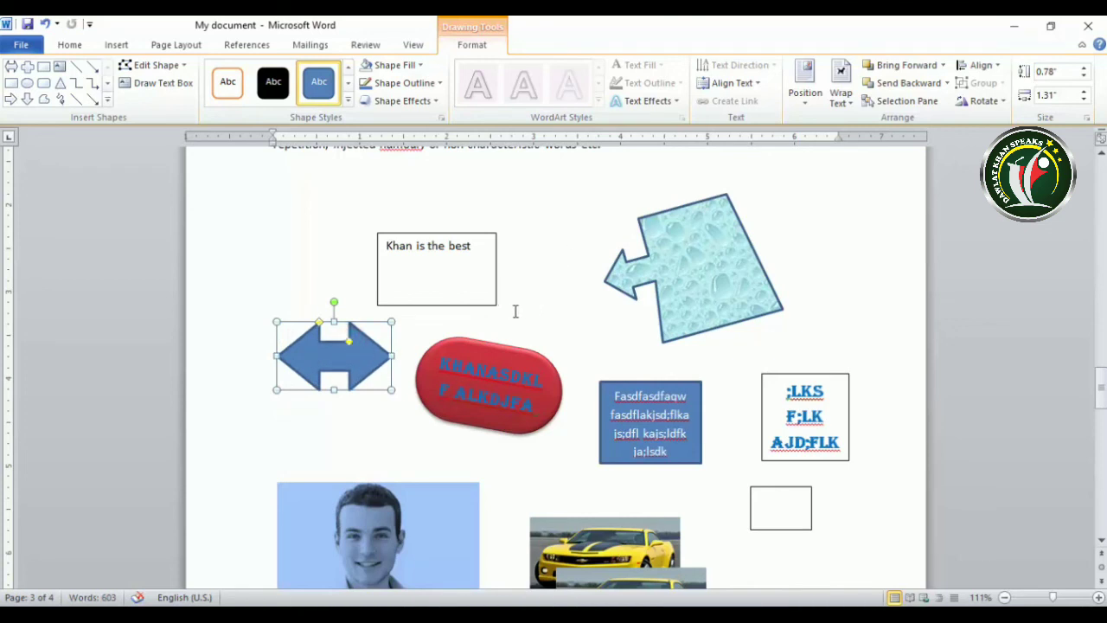
{"action": "left_click", "coordinate": [116, 45]}
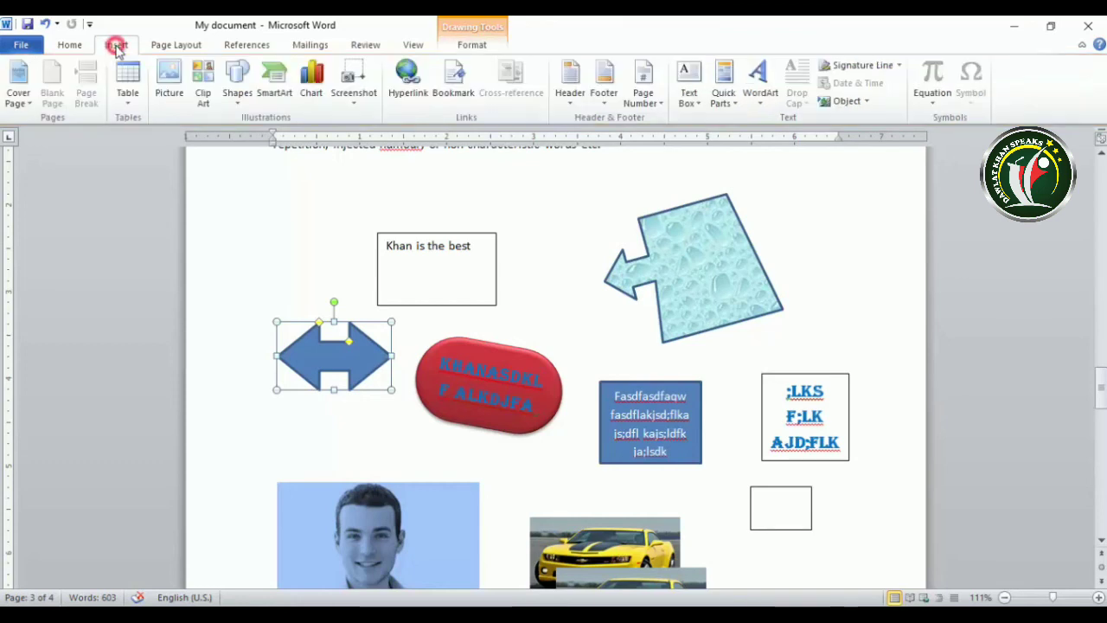